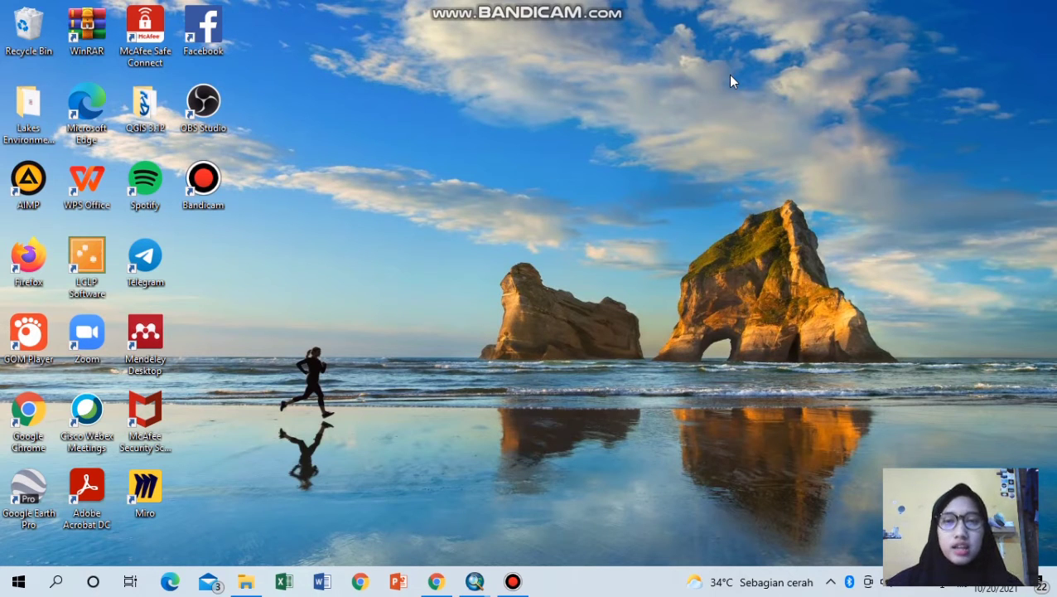
- Review the Acara III overview of tools, materials and objectives in Modul Praktikum.pdf in Chrome
left_click(437, 581)
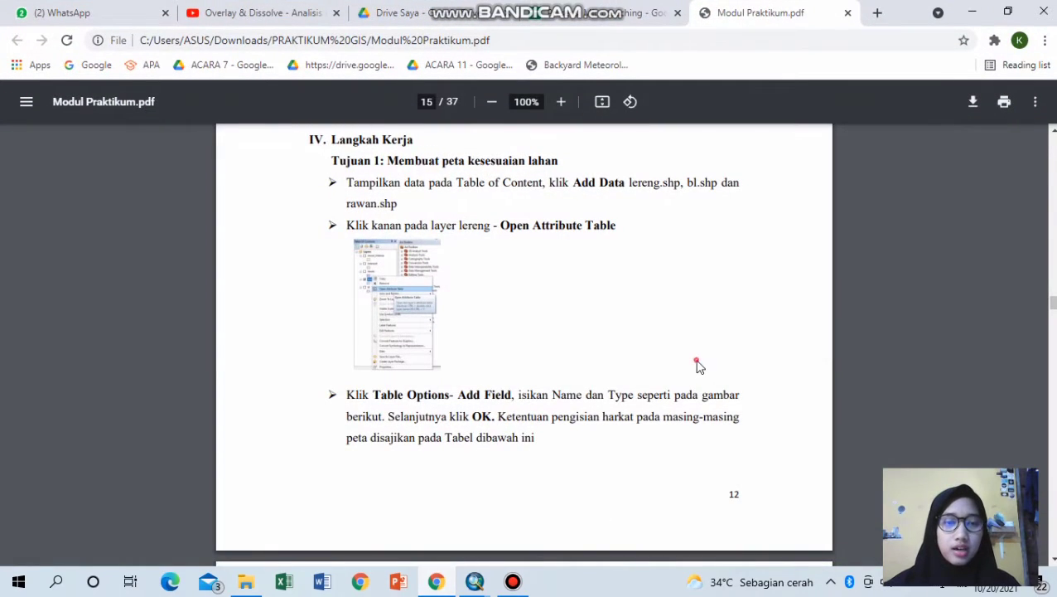
scroll(698, 367, "up", 5)
scroll(697, 367, "up", 15)
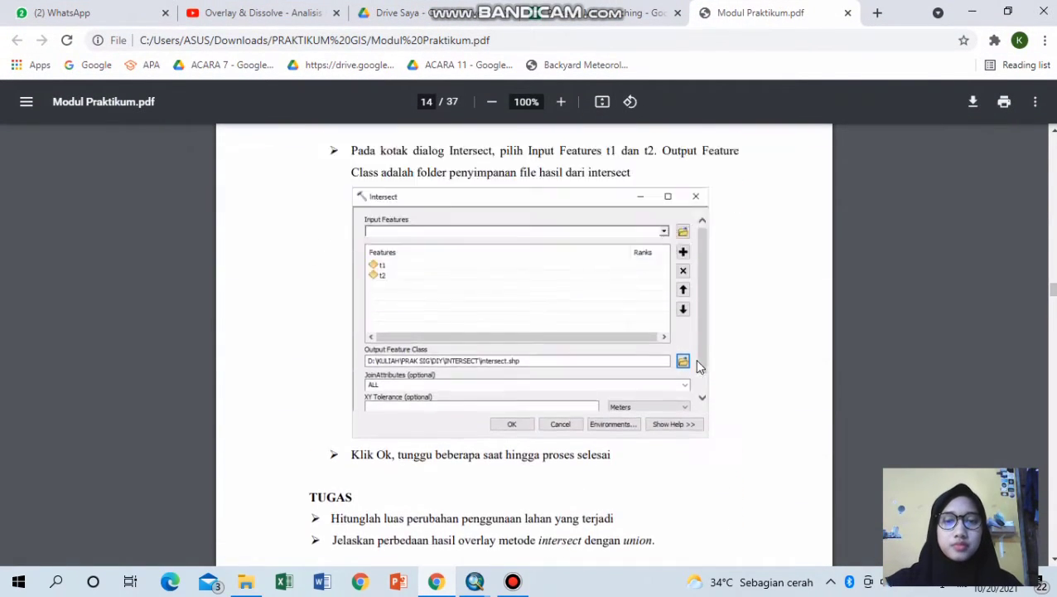
scroll(697, 367, "down", 2)
scroll(698, 367, "down", 15)
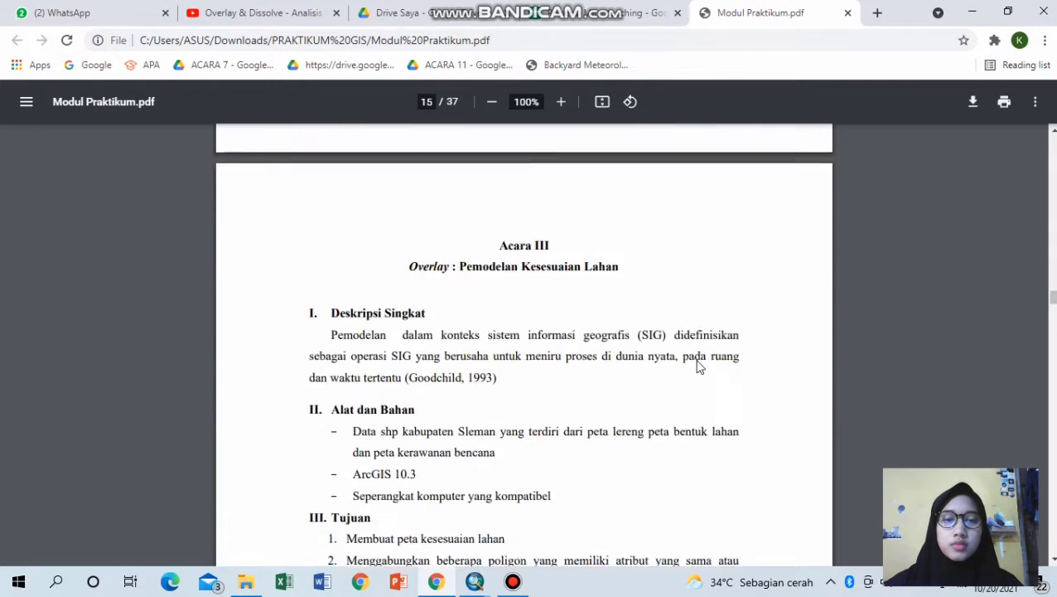
scroll(698, 367, "down", 1)
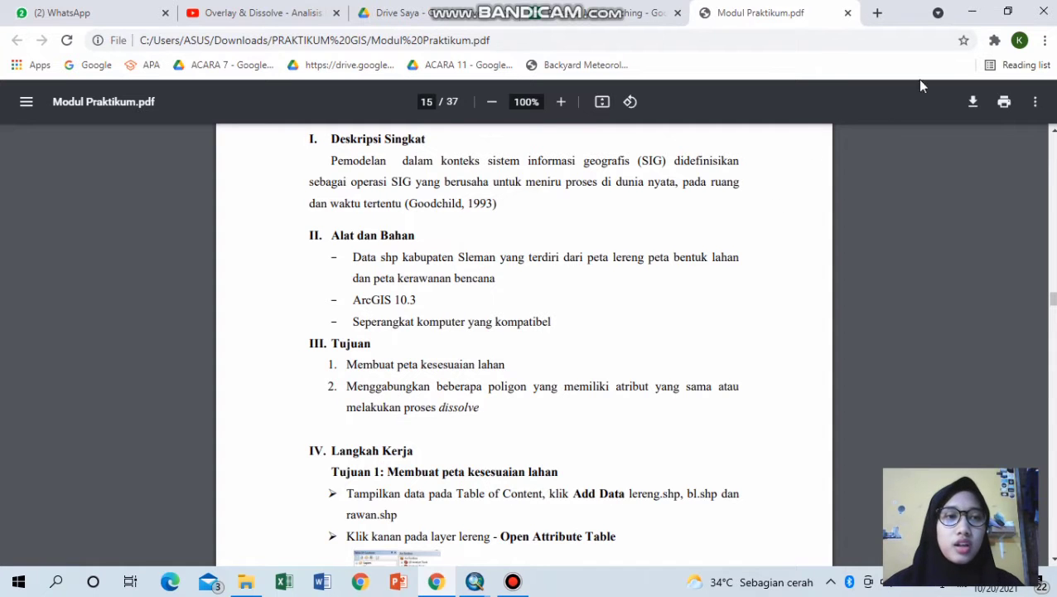
left_click(961, 13)
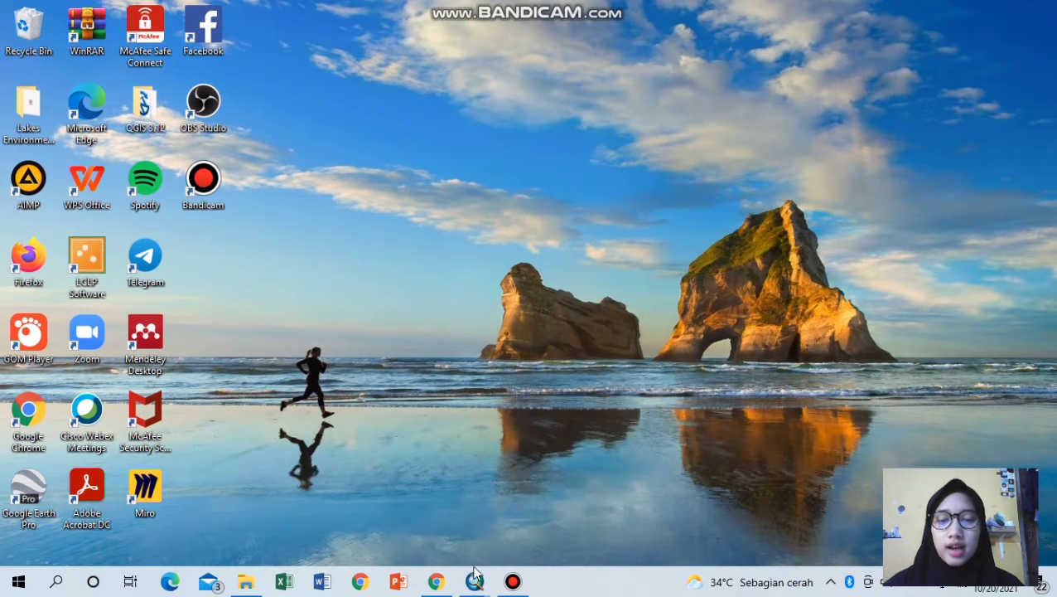
- Switch to ArcMap and add rawan.shp, bl.shp and lereng.shp from the Acara III folder to the map
mouse_move(474, 581)
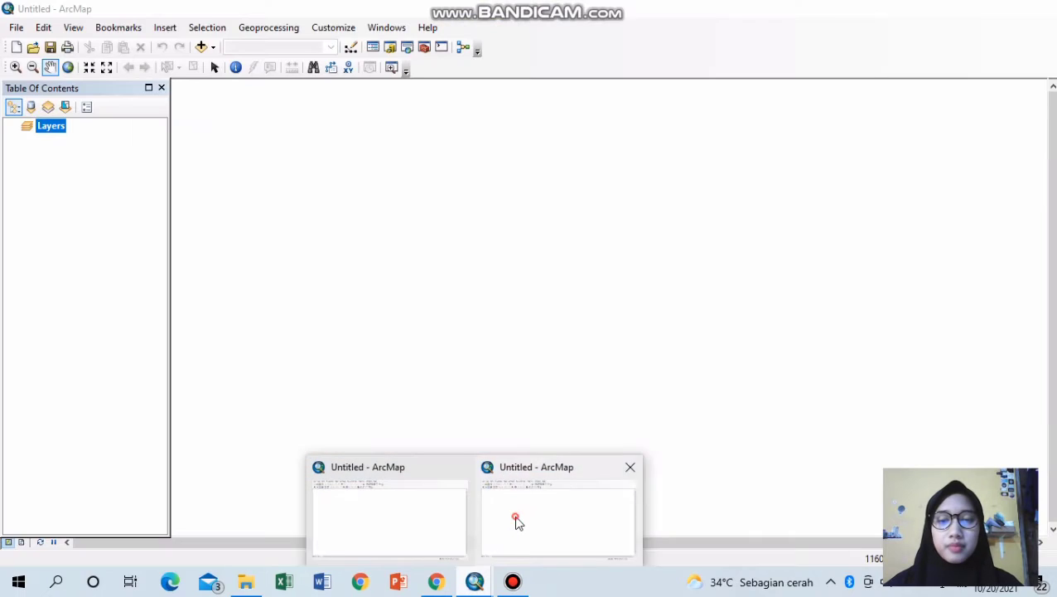
left_click(516, 522)
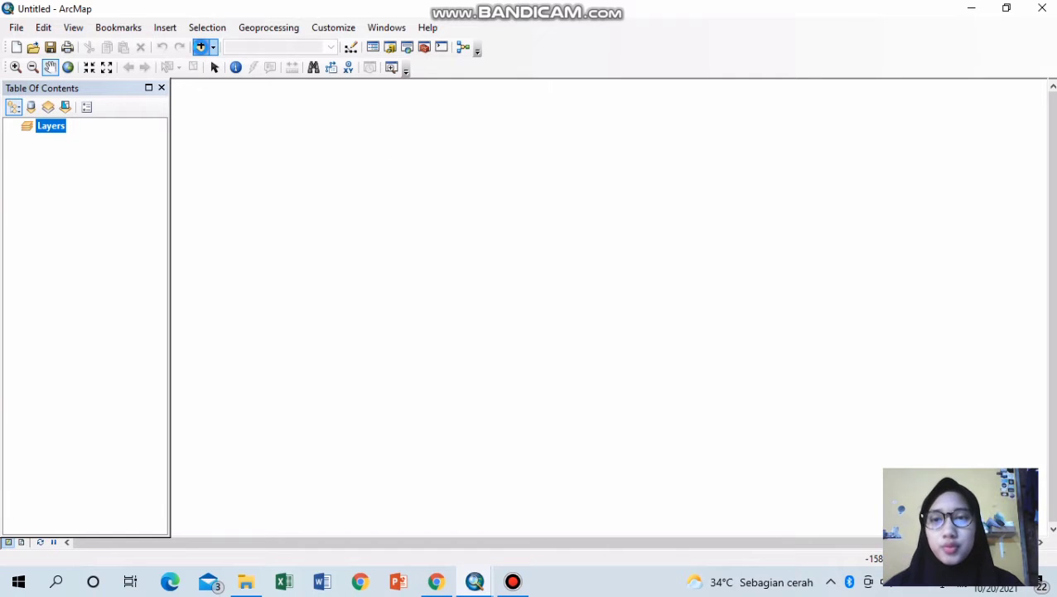
left_click(200, 47)
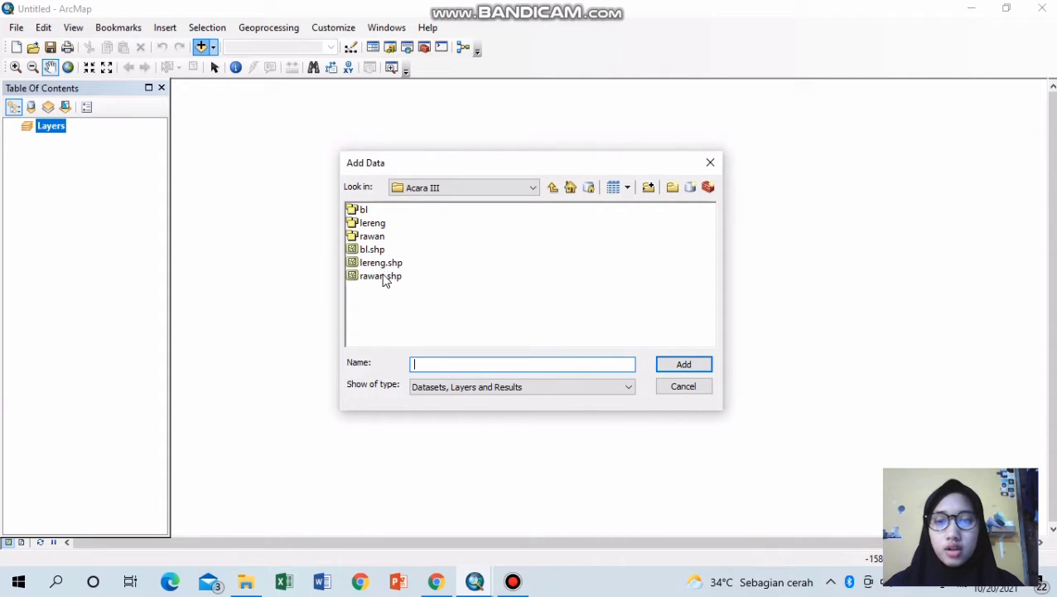
left_click(384, 279)
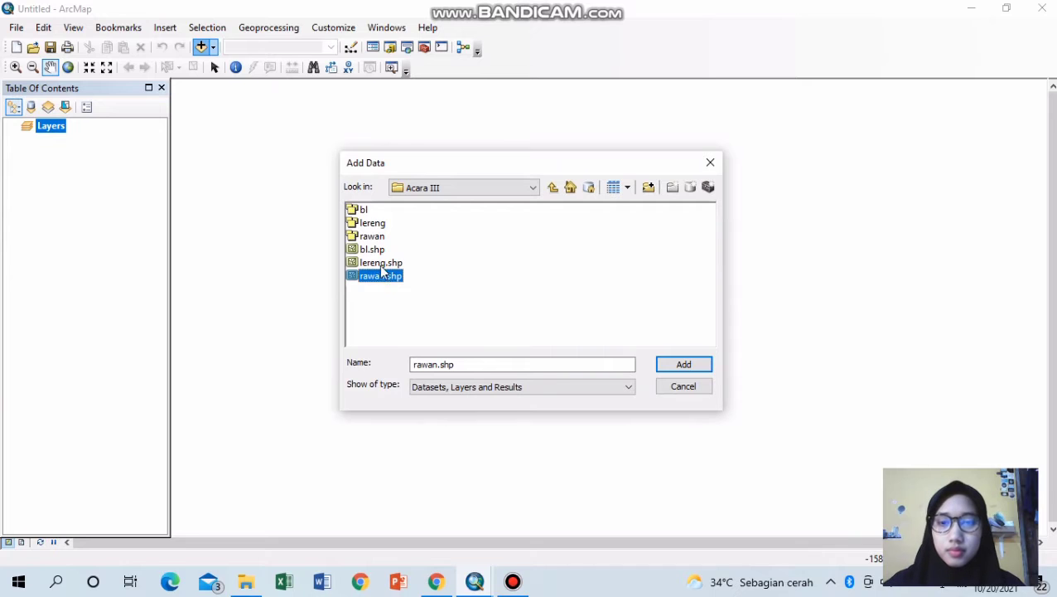
left_click(373, 251, "ctrl")
left_click(377, 264, "ctrl")
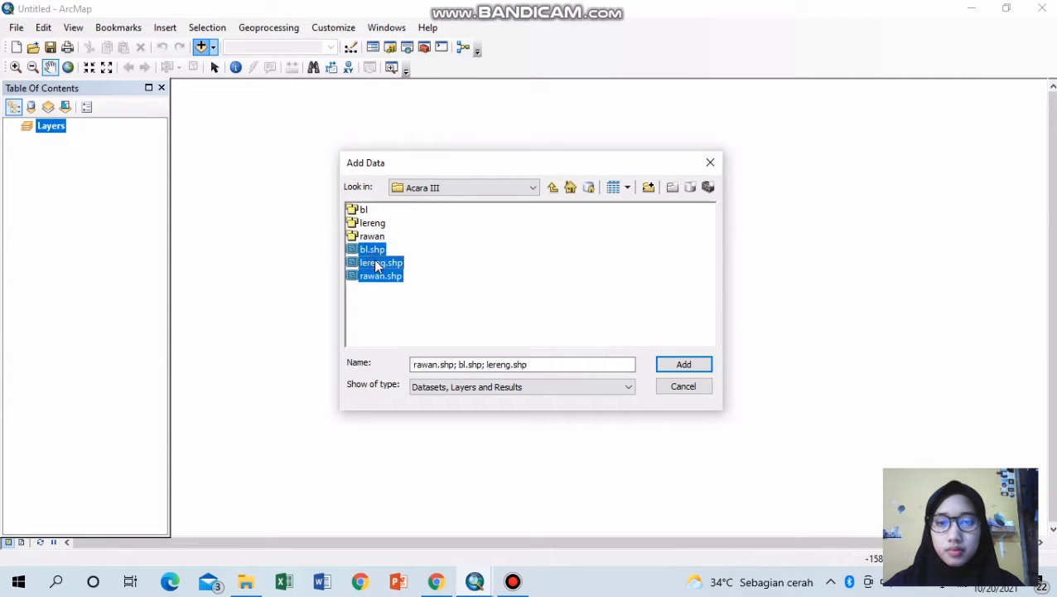
left_click(676, 364)
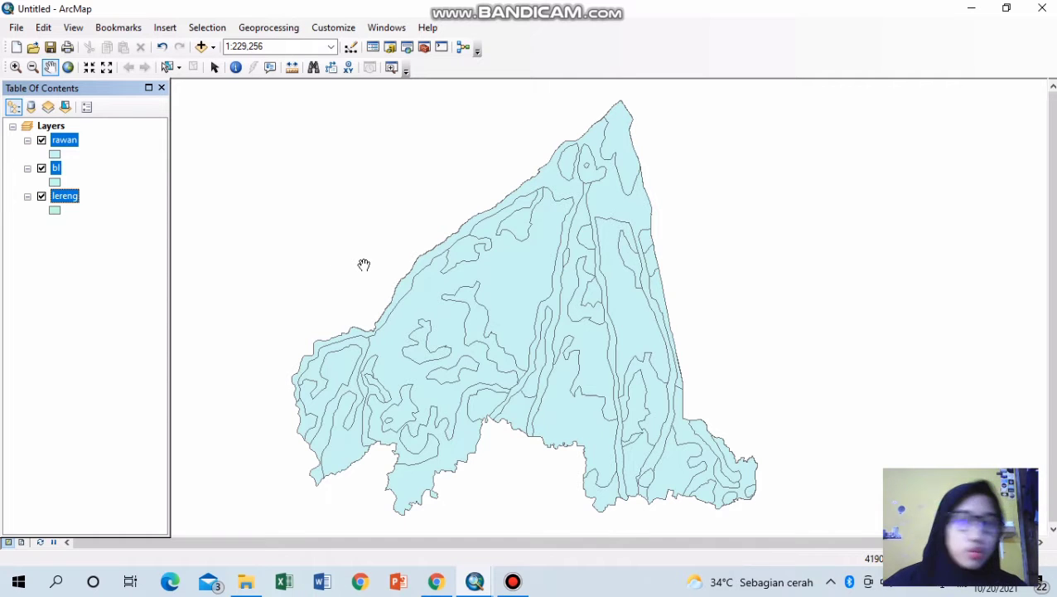
- Check the coordinate system assigned to the data frame in its properties
left_click(74, 29)
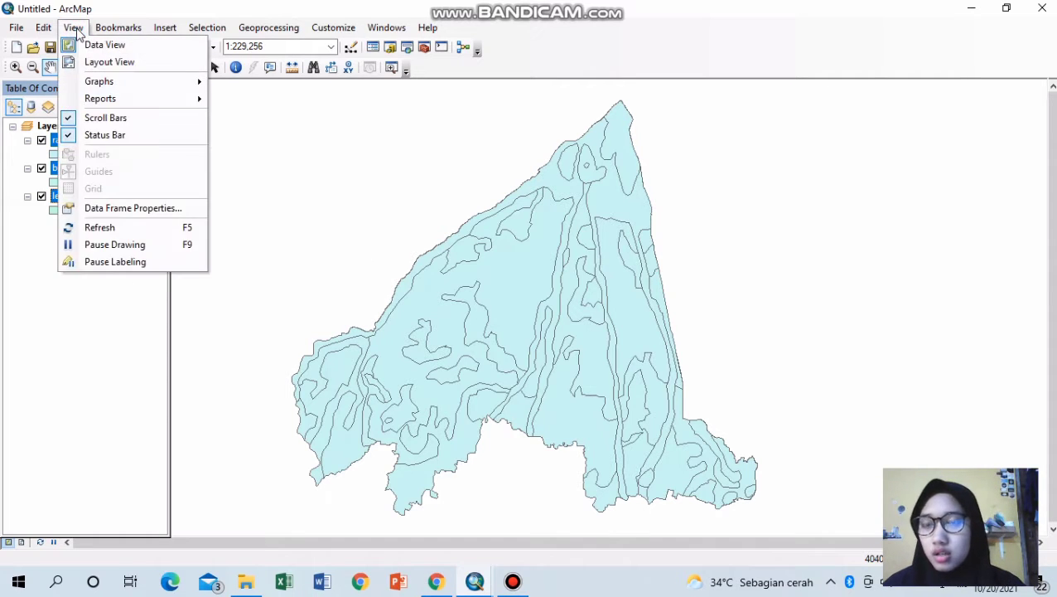
left_click(120, 211)
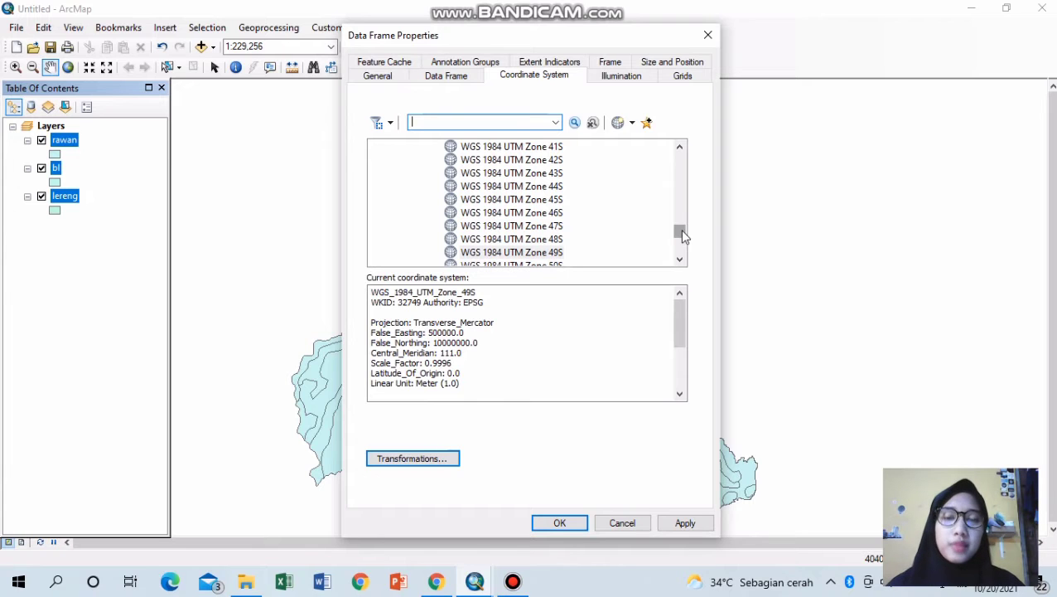
left_click(565, 524)
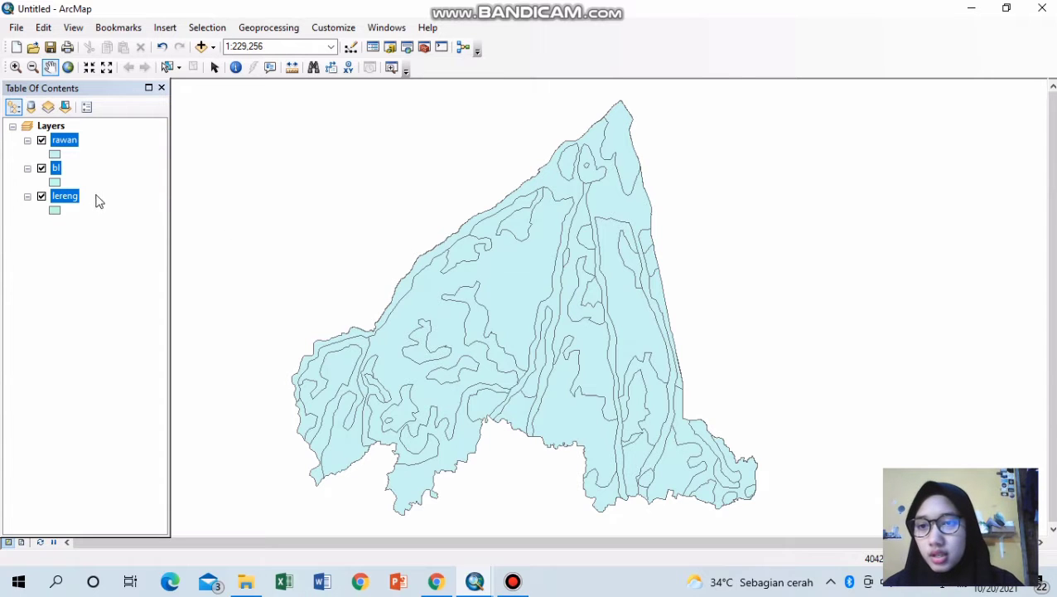
- Open the attribute table of the lereng layer
right_click(68, 199)
left_click(99, 243)
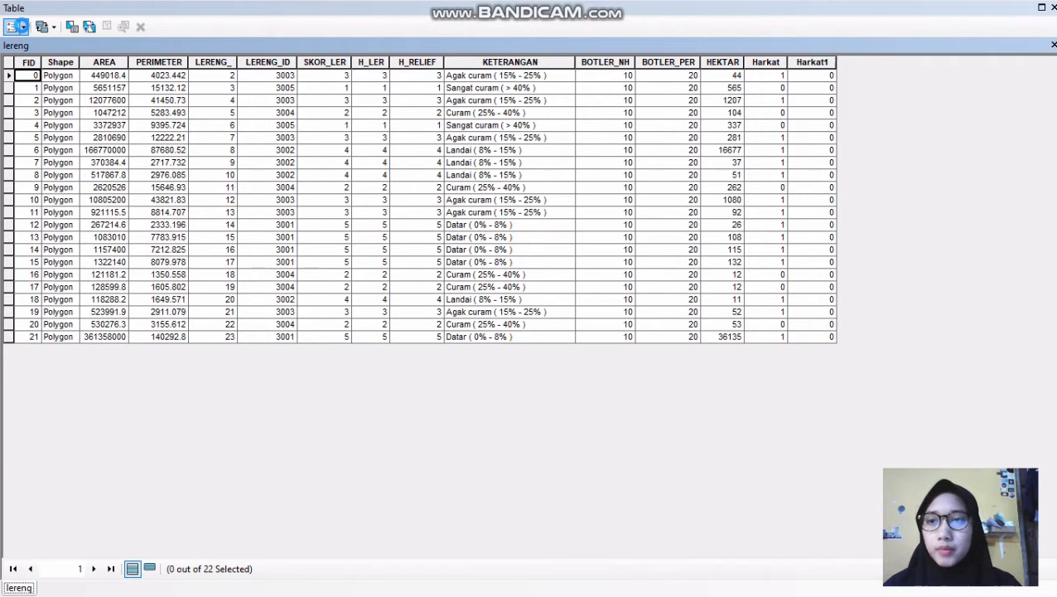
left_click(20, 27)
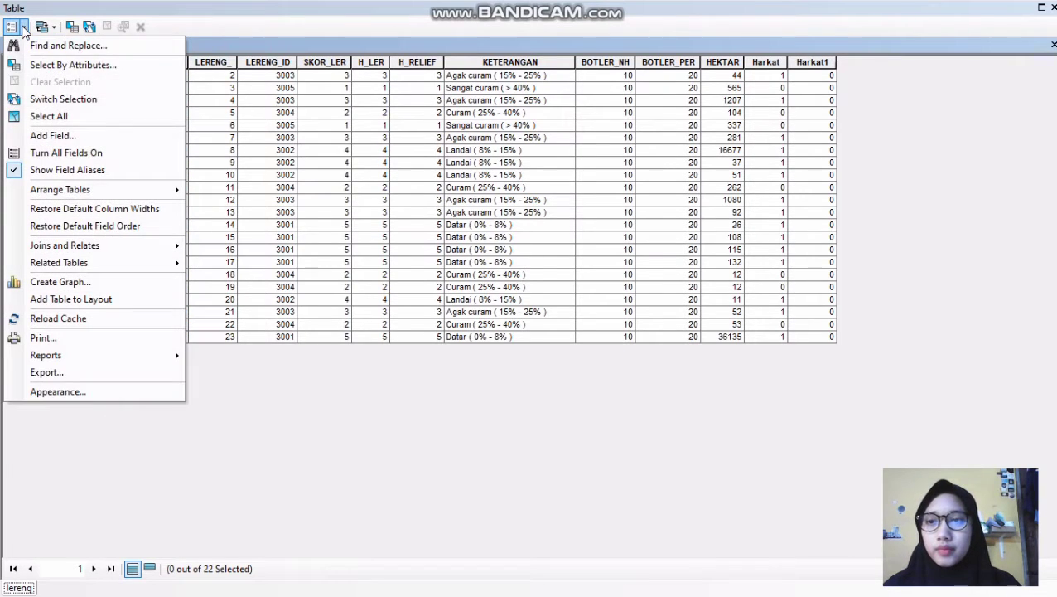
left_click(45, 137)
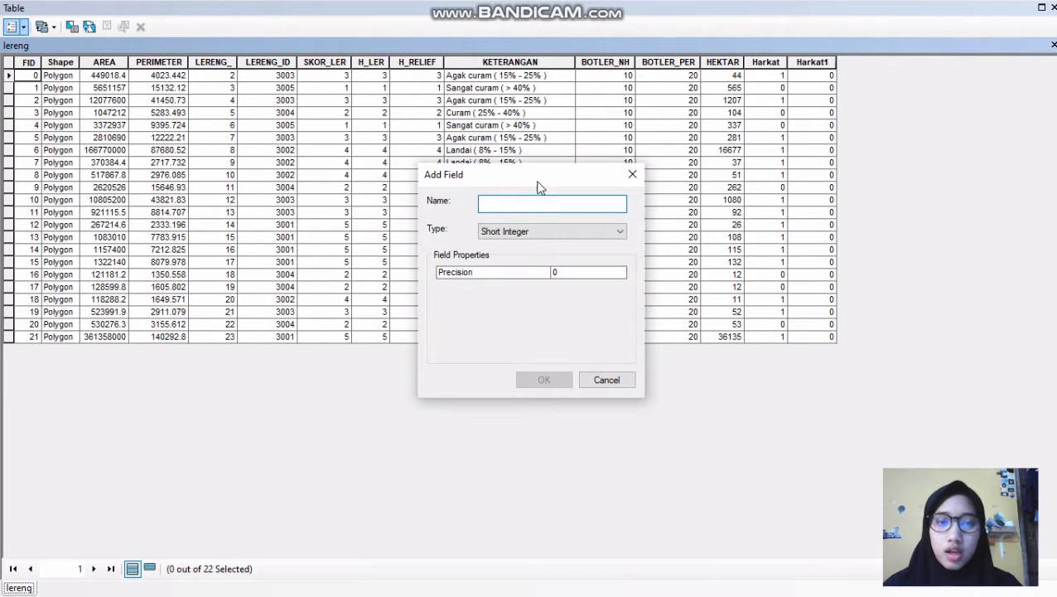
left_click_drag(547, 182, 583, 276)
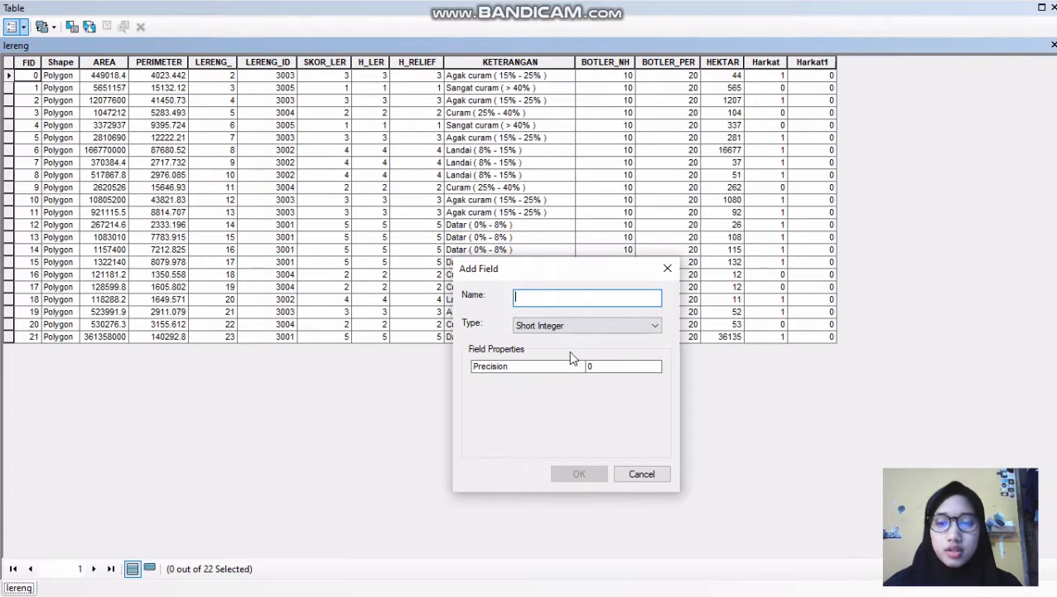
key("Escape")
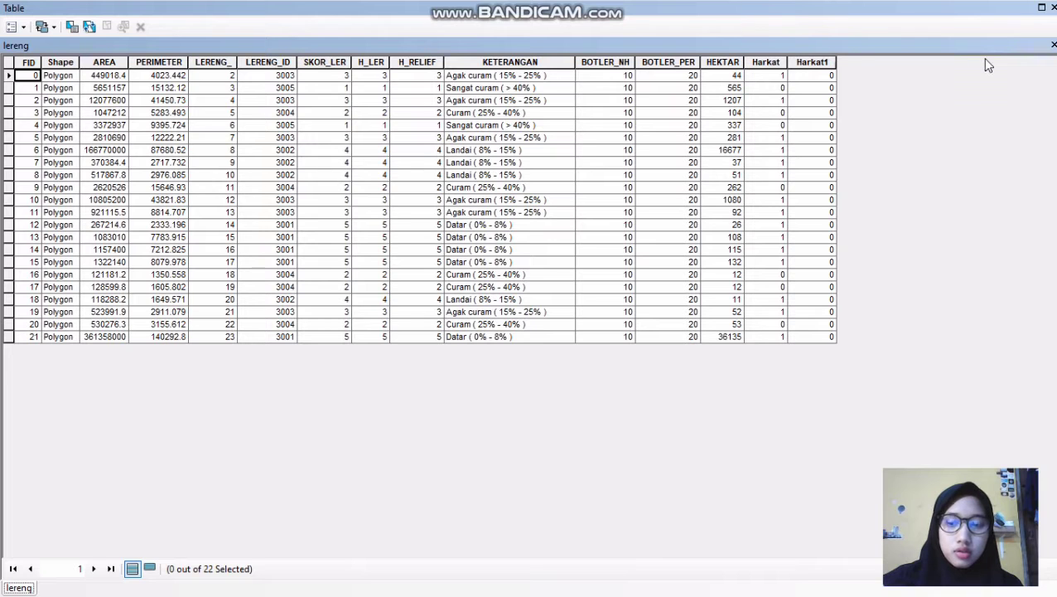
- Switch to the PDF module in Chrome and read the Harkat scoring tables for lereng.shp, bl.shp and rawan.shp
left_click_drag(999, 8, 910, 224)
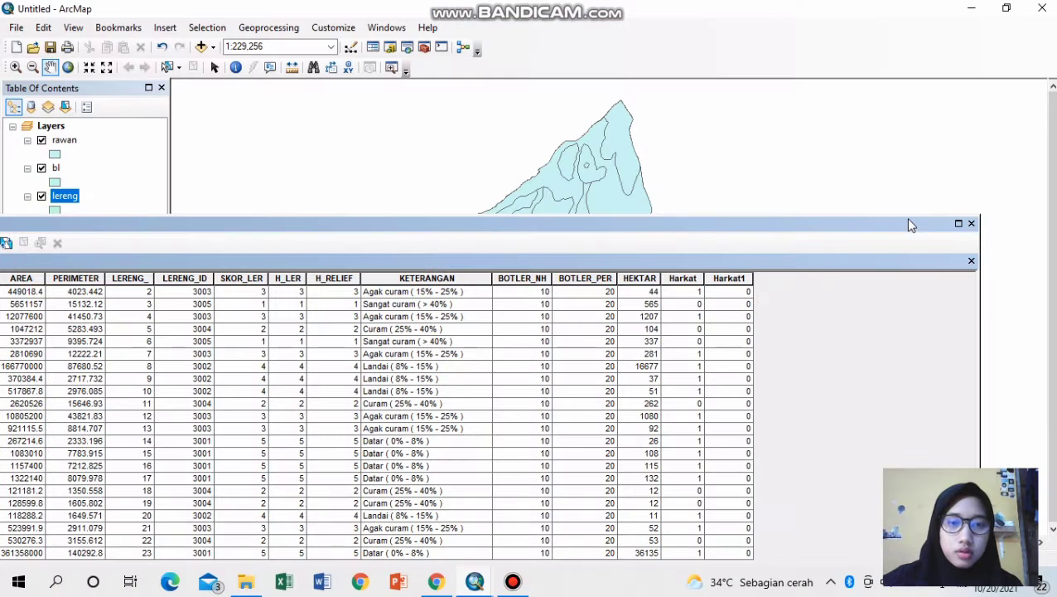
left_click(441, 581)
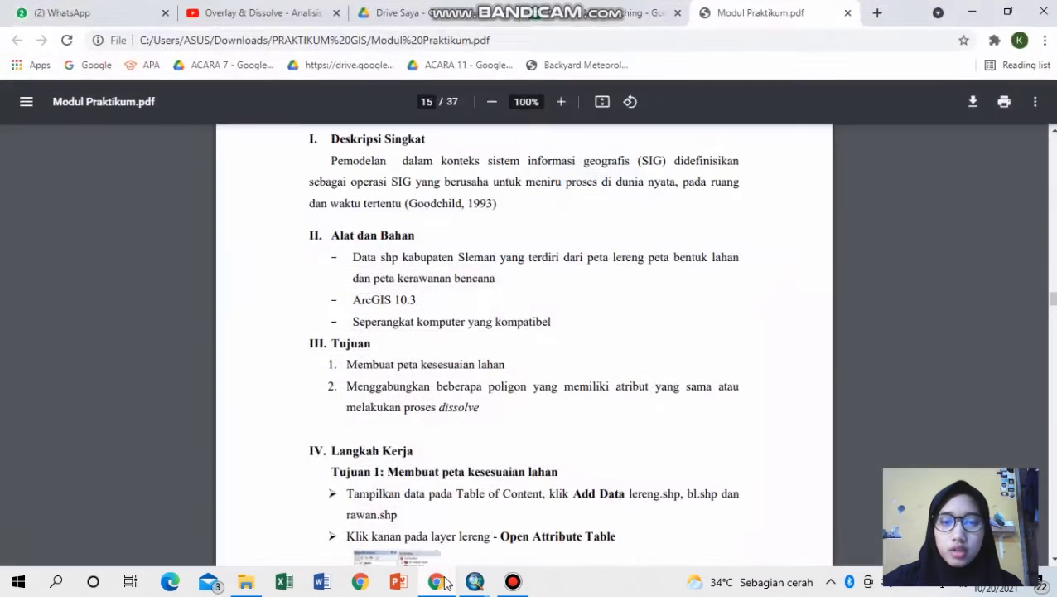
scroll(551, 470, "down", 10)
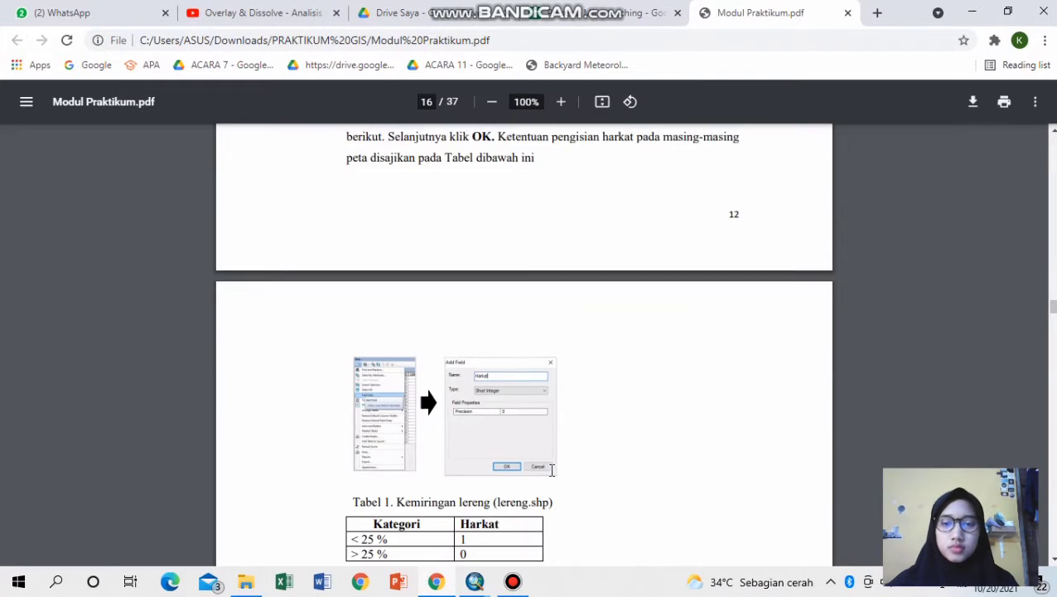
scroll(551, 470, "down", 2)
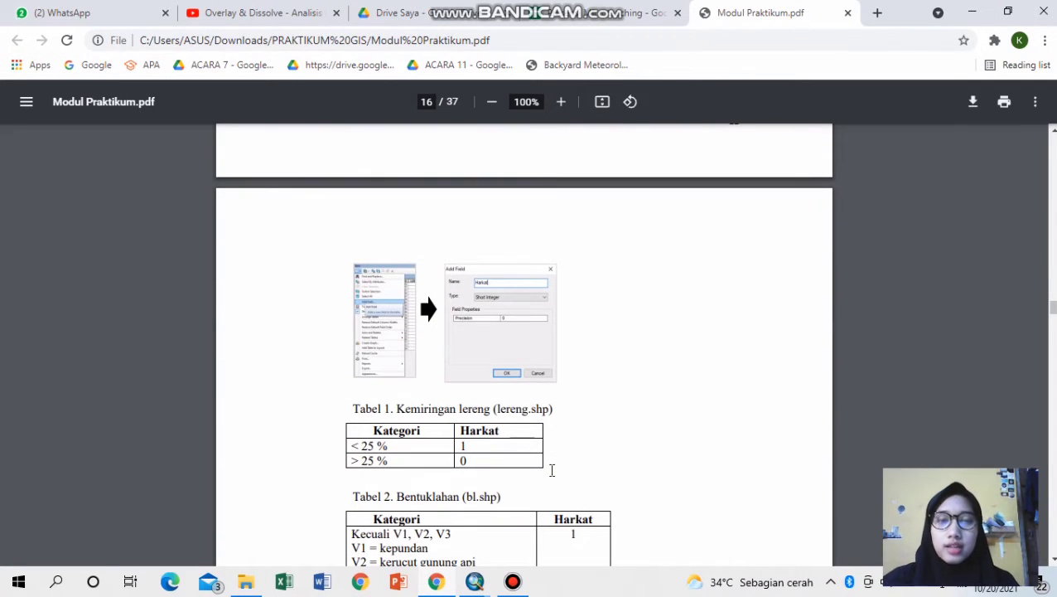
scroll(552, 469, "down", 1)
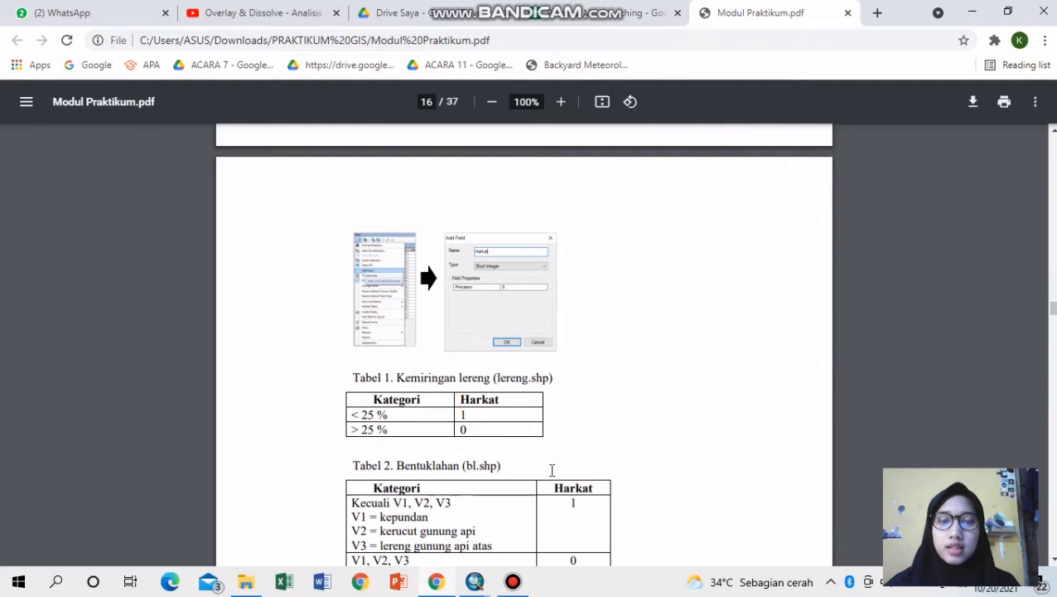
scroll(552, 470, "down", 1)
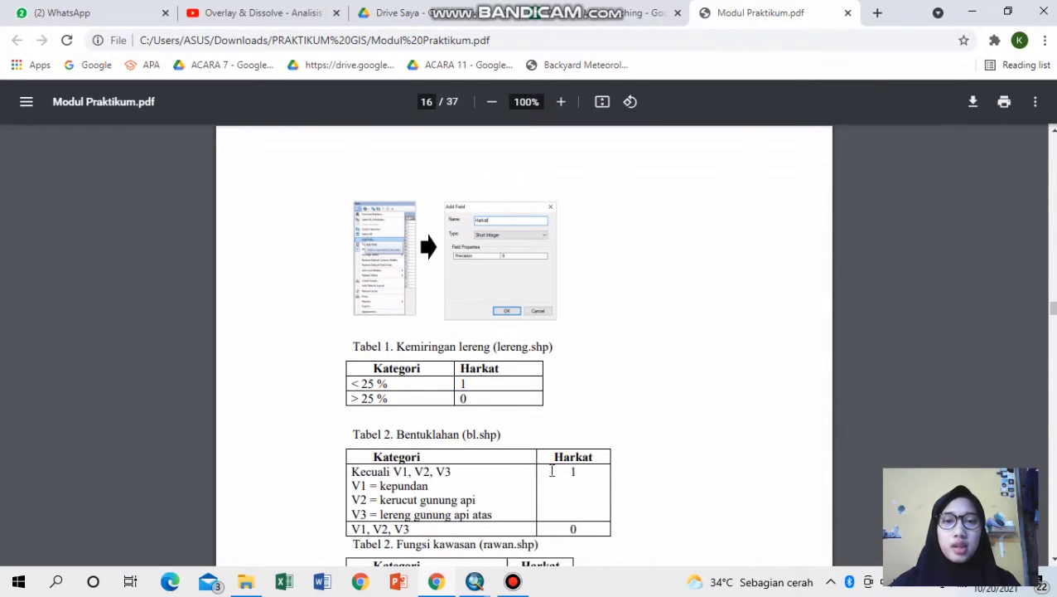
scroll(552, 469, "down", 1)
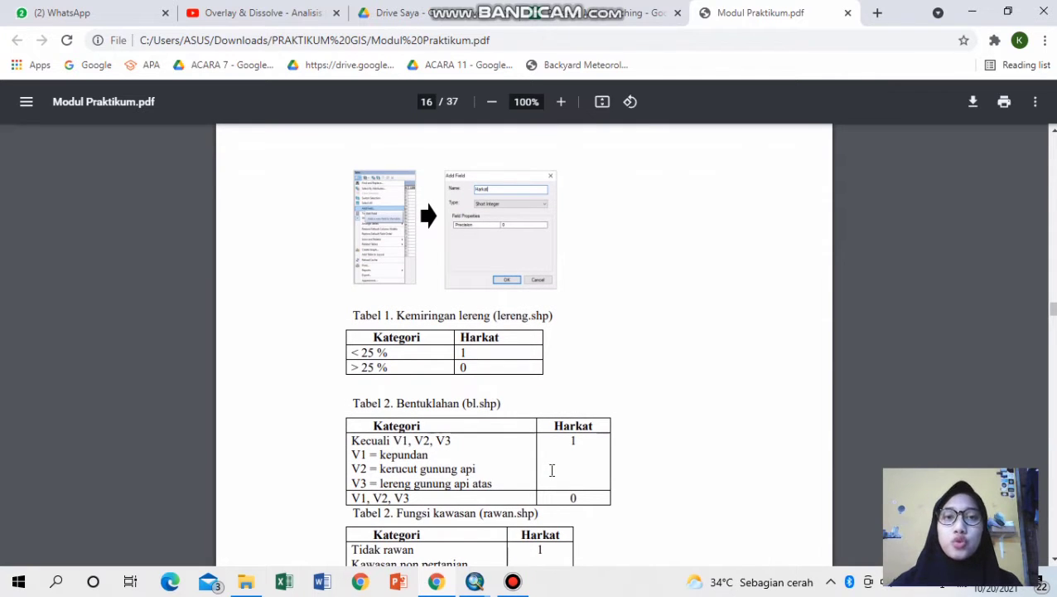
scroll(552, 470, "down", 1)
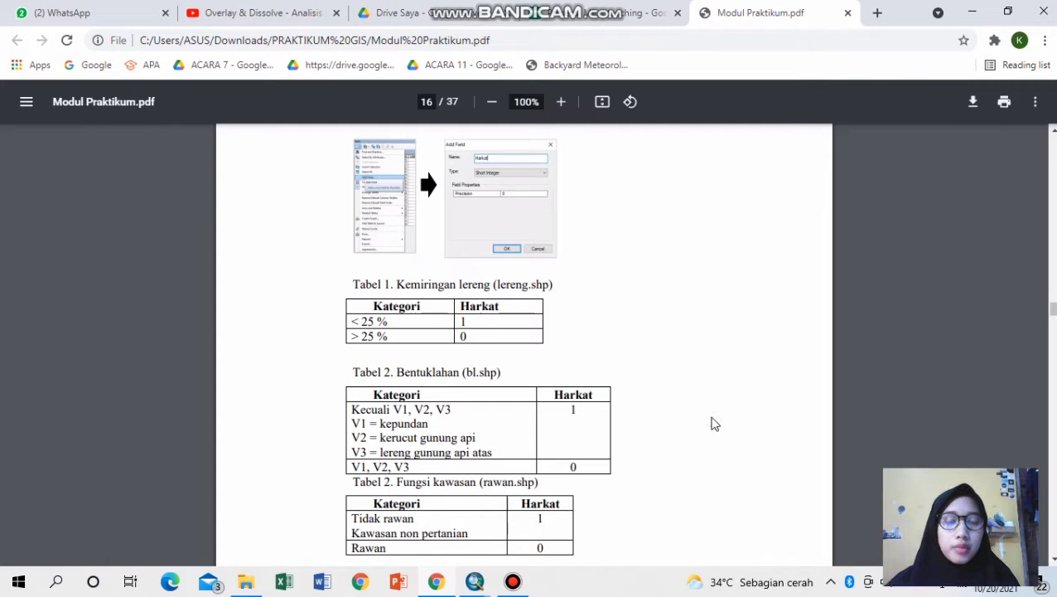
scroll(713, 423, "down", 2)
scroll(714, 424, "down", 2)
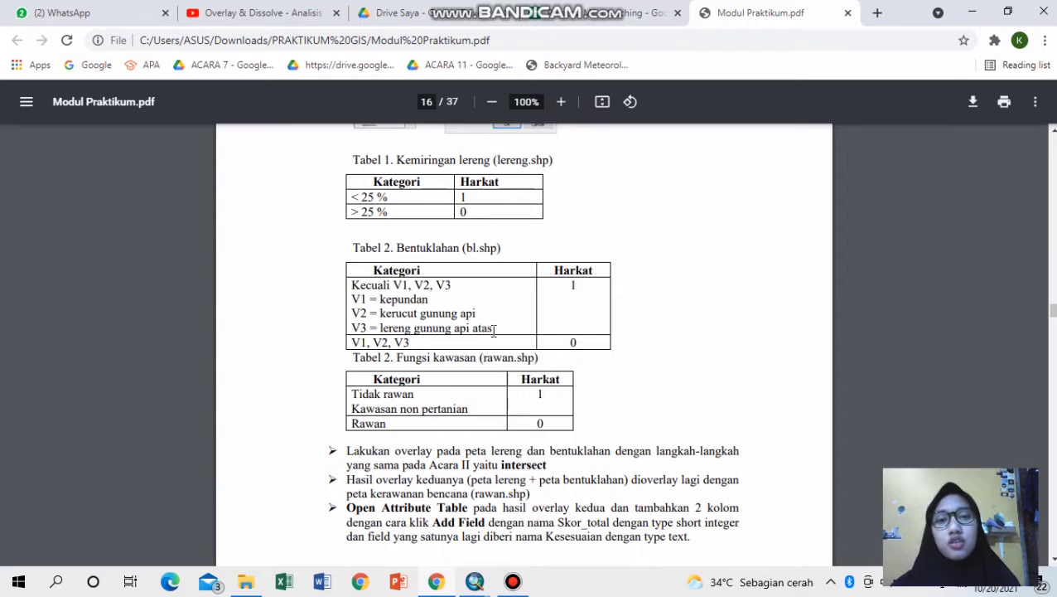
- Return to ArcMap and compare the KETERANGAN slope class with the Harkat score in the first two rows of the lereng table
left_click(972, 11)
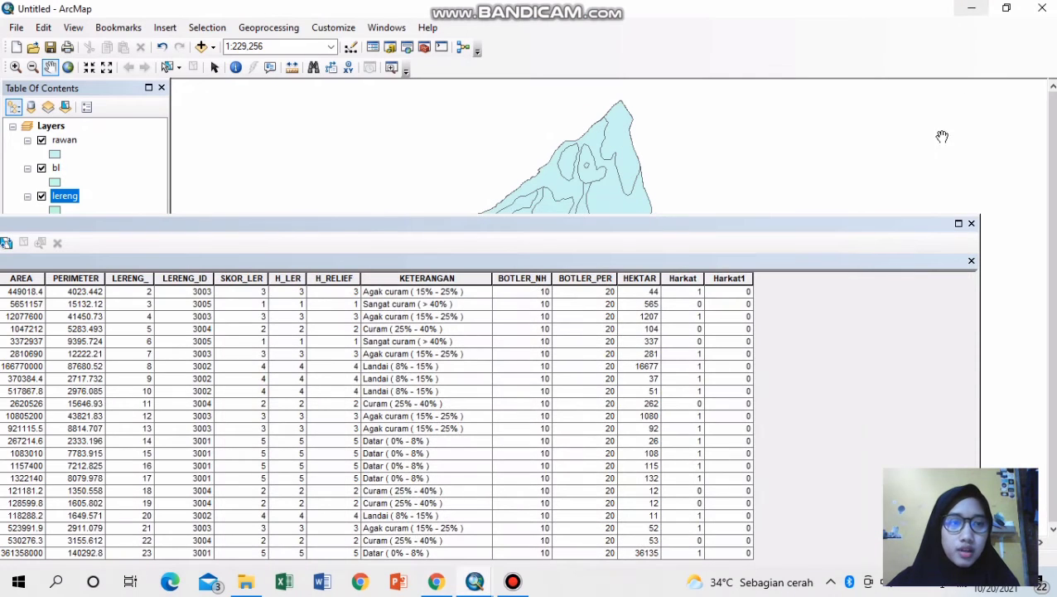
left_click_drag(831, 227, 839, 116)
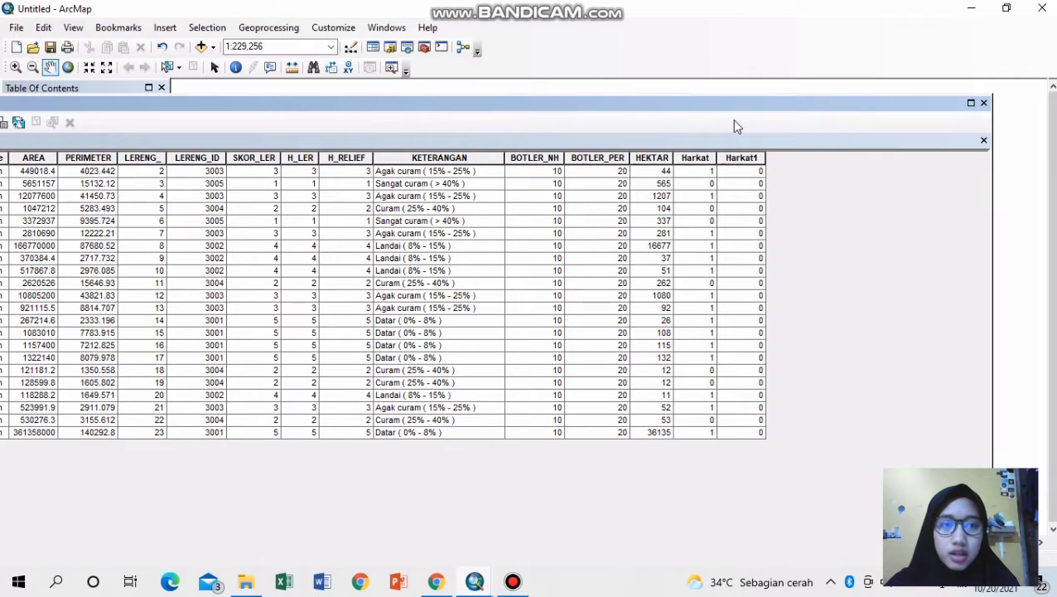
left_click(413, 173)
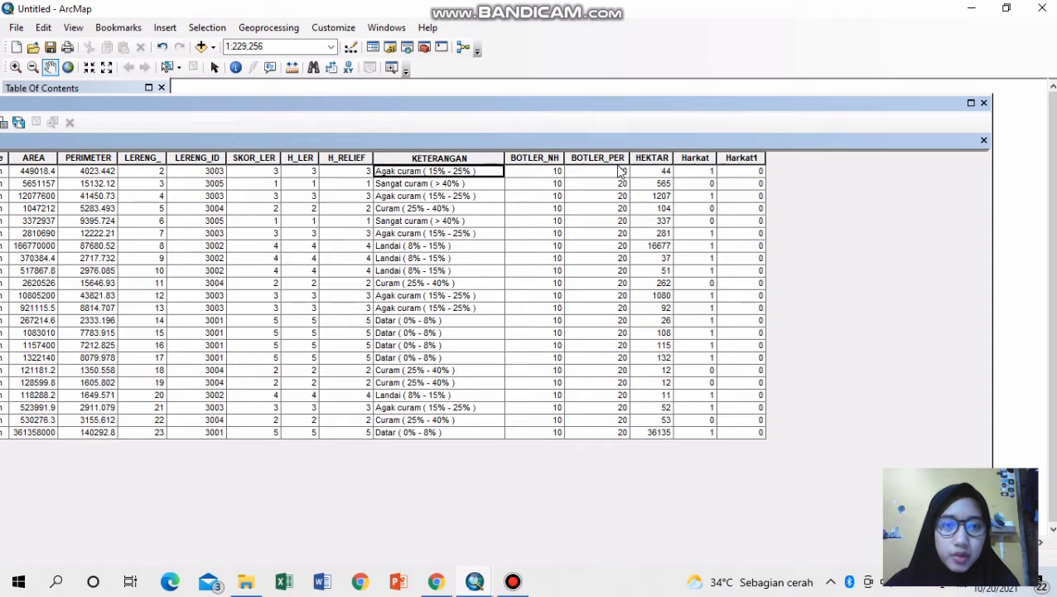
left_click(677, 172)
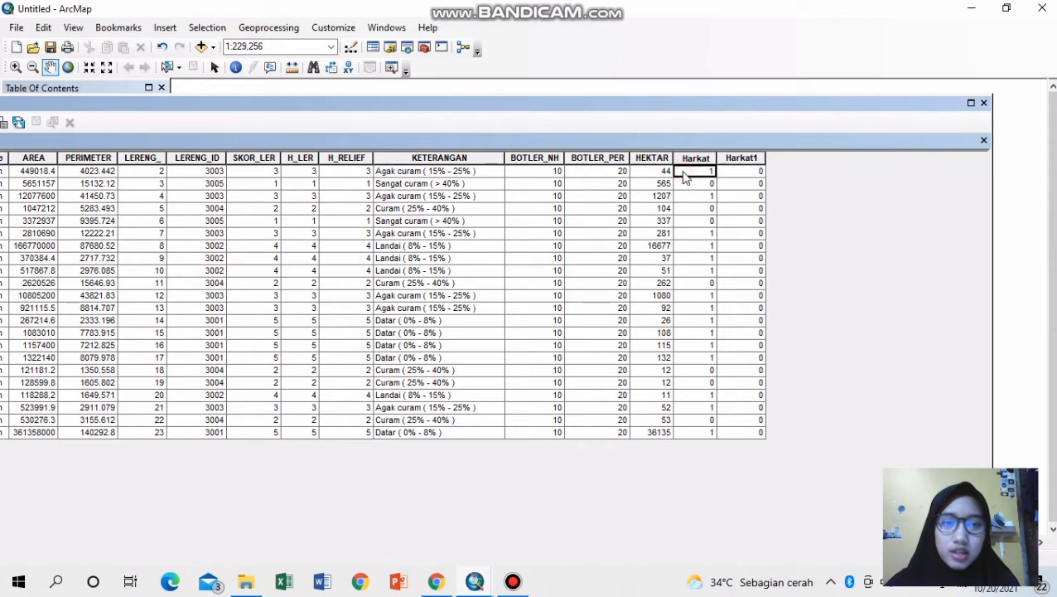
left_click(417, 185)
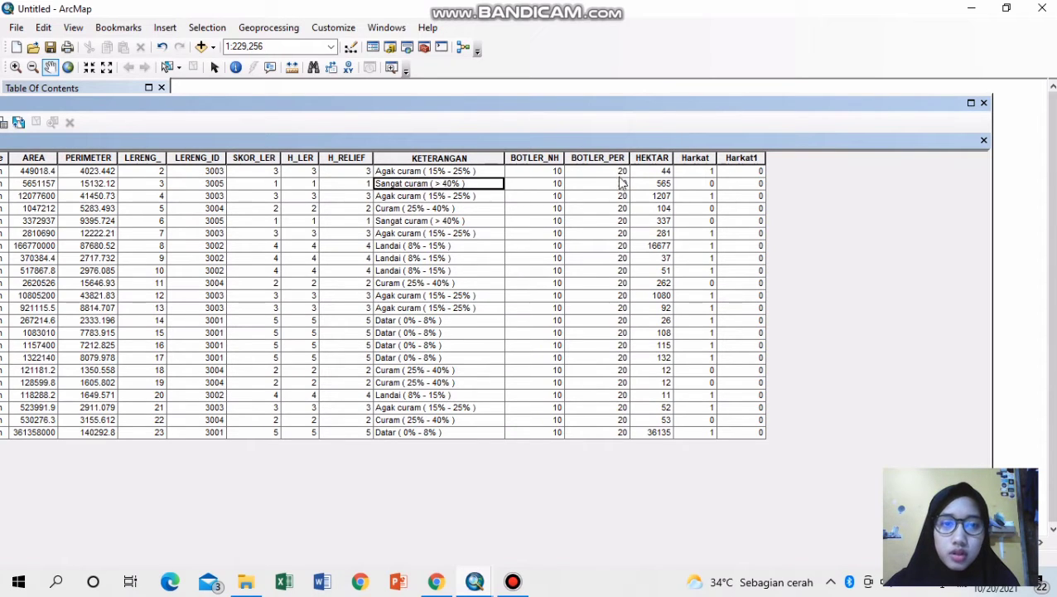
left_click(681, 184)
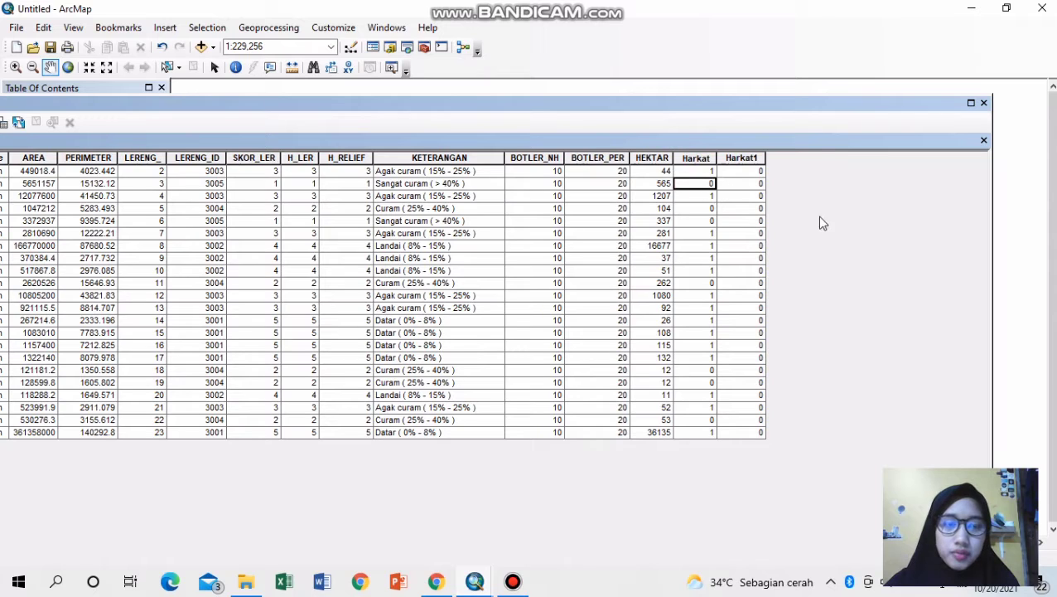
- Delete the Harkat1 field from the lereng attribute table and confirm the deletion
left_click(728, 157)
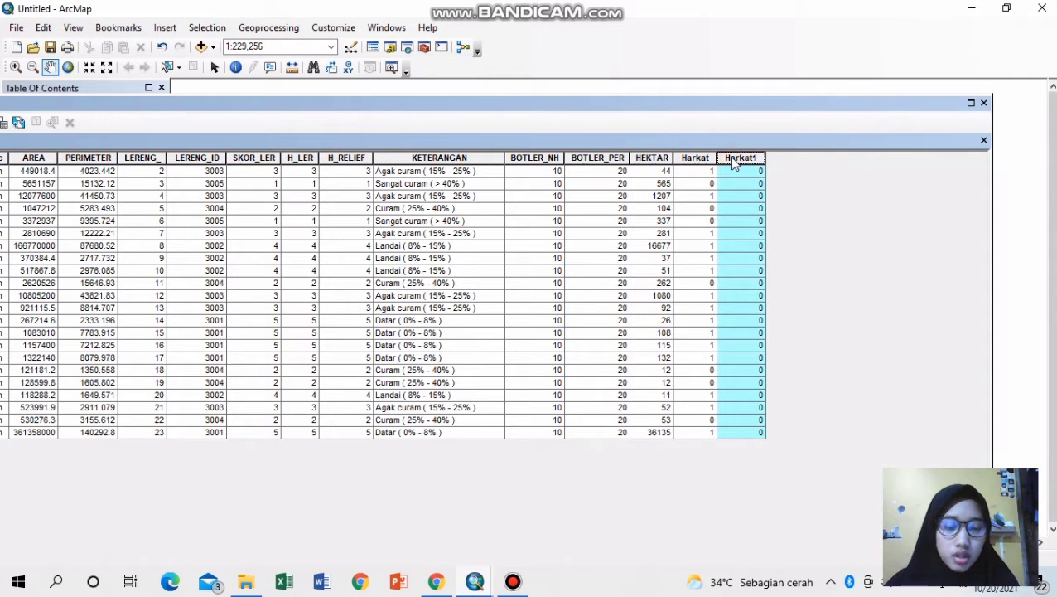
right_click(733, 163)
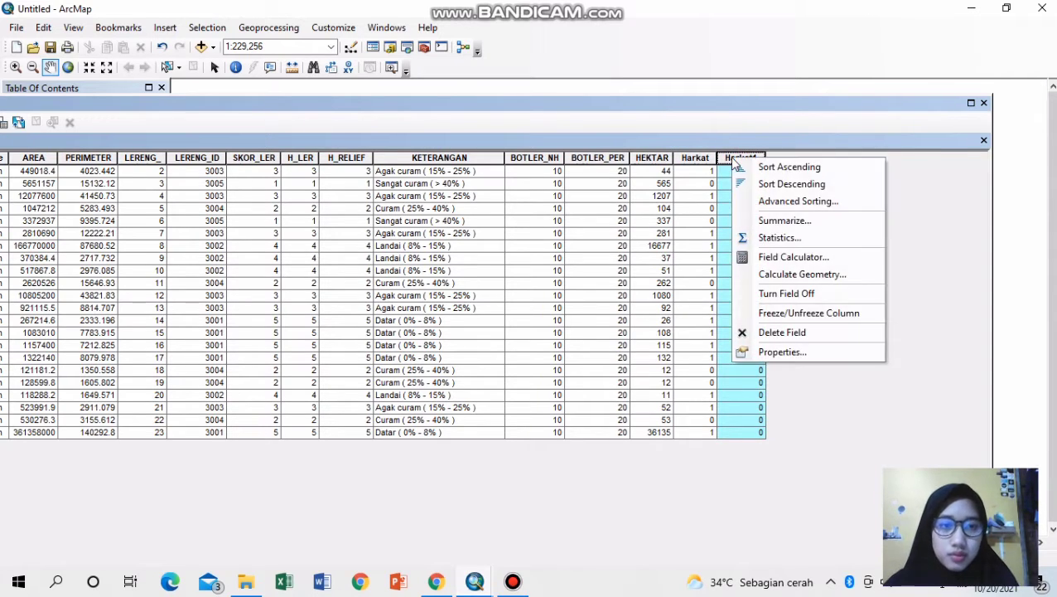
left_click(779, 332)
left_click(604, 354)
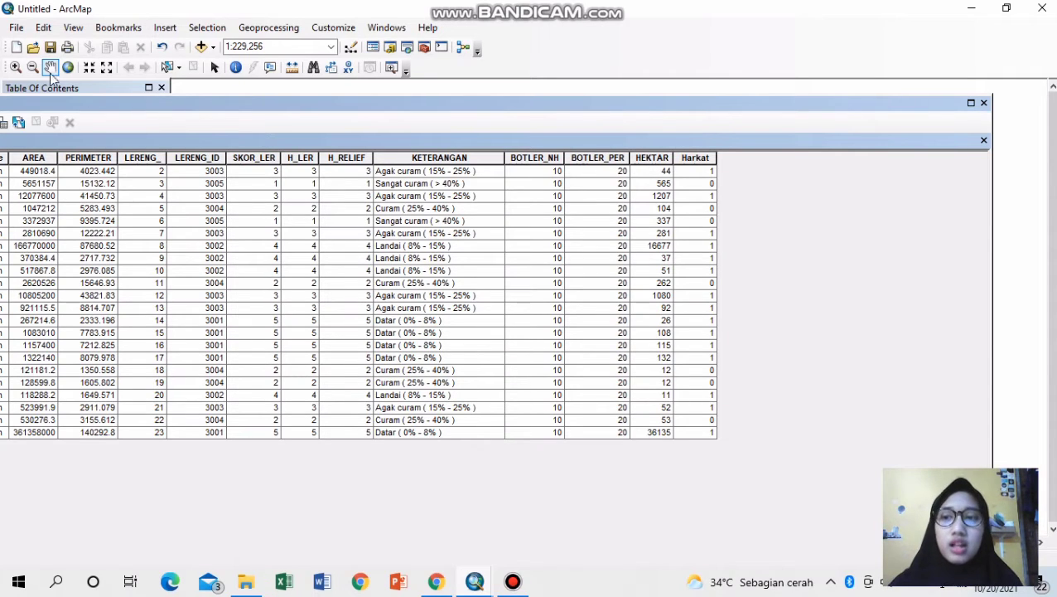
- Add a Short Integer field named Harkat to the lereng table, accepting the automatic rename to Harkat_1
left_click(19, 122)
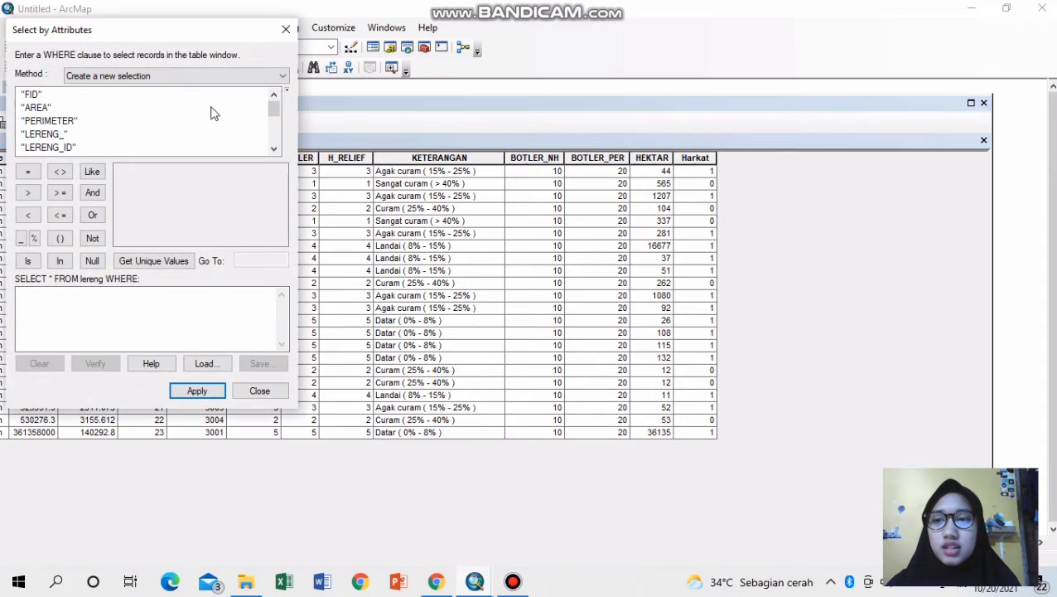
left_click(286, 29)
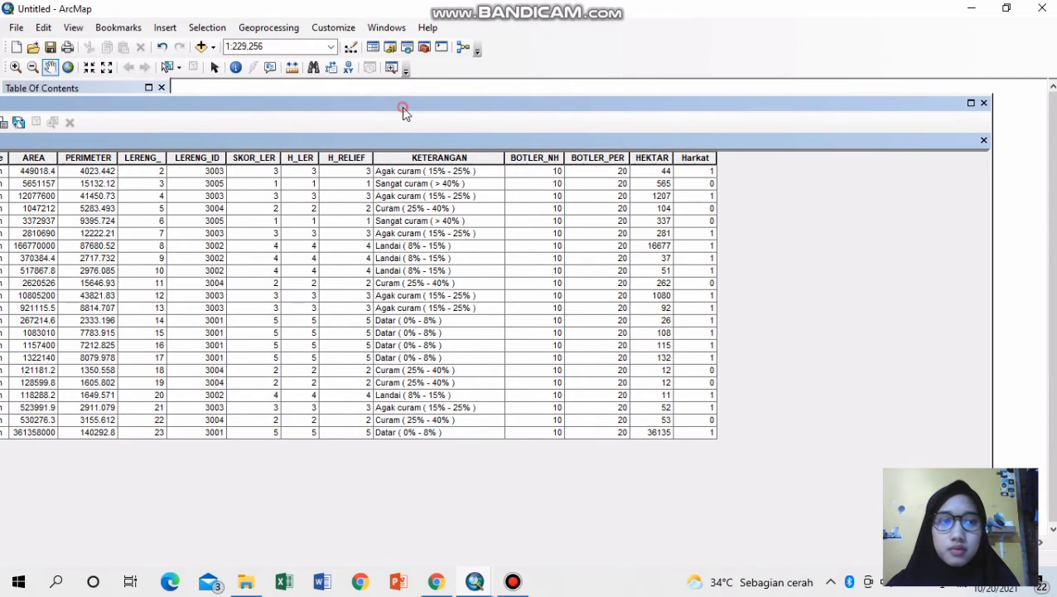
left_click_drag(404, 111, 475, 114)
left_click(1045, 105)
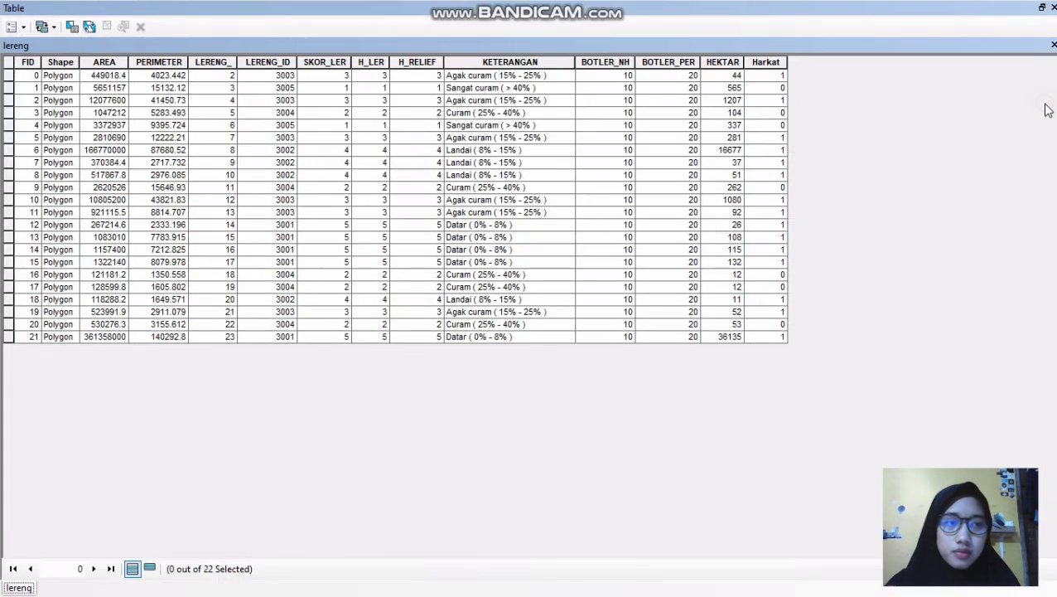
left_click(15, 27)
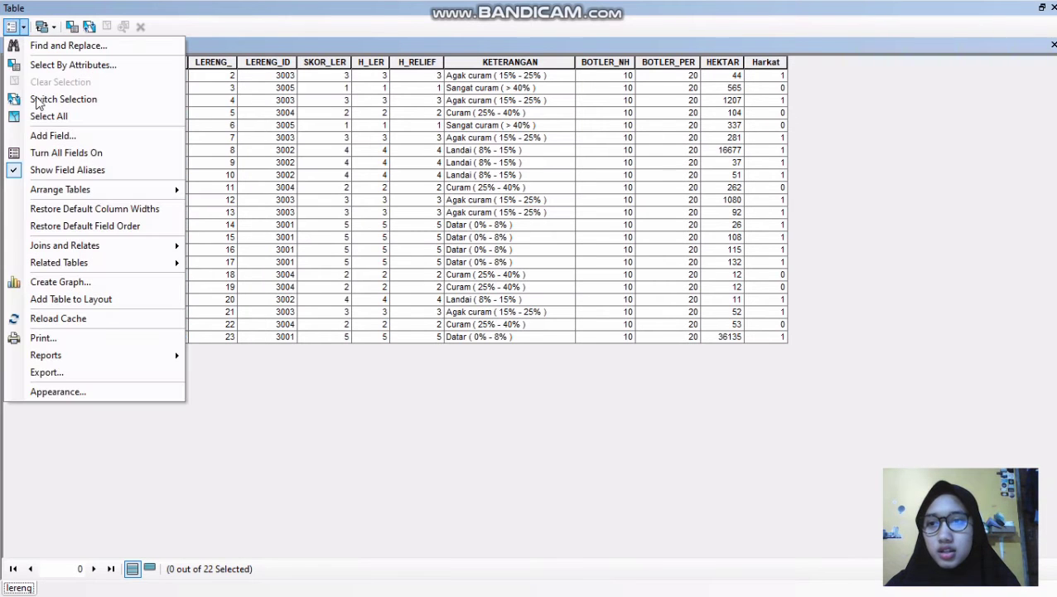
left_click(43, 135)
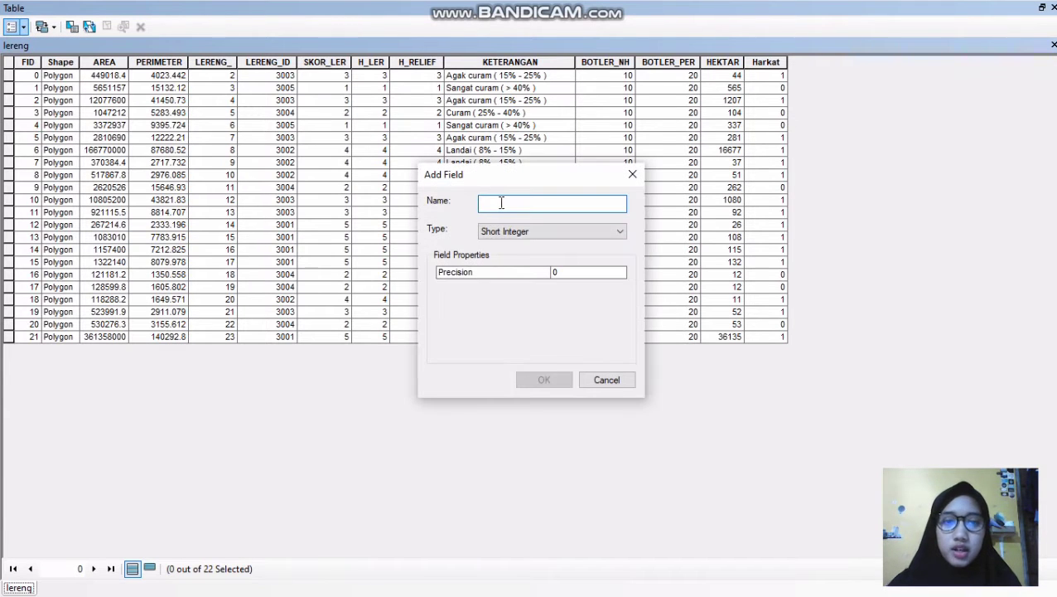
type("Harkat")
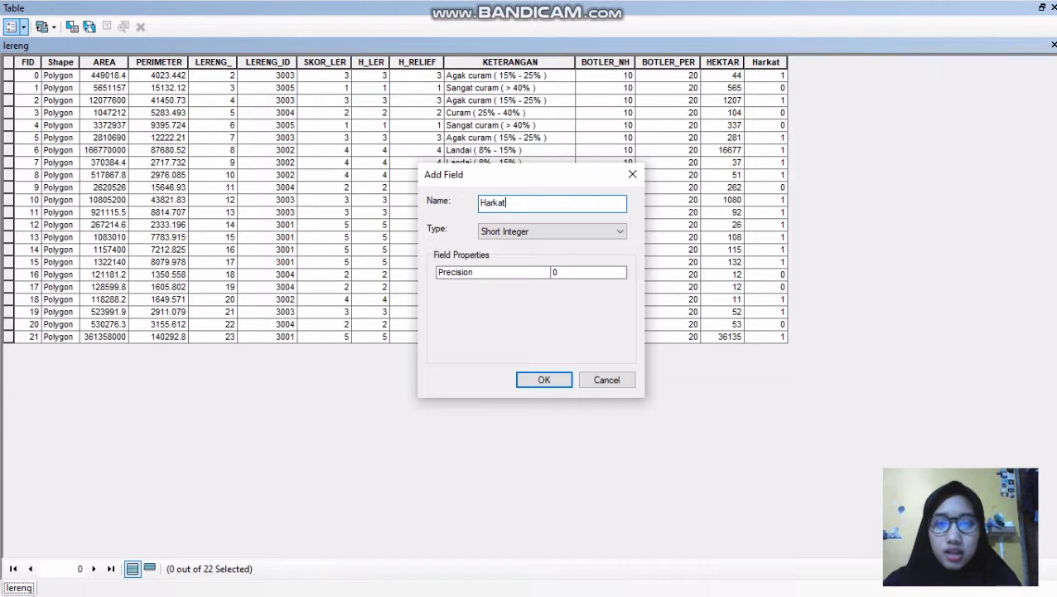
left_click(550, 377)
left_click(578, 354)
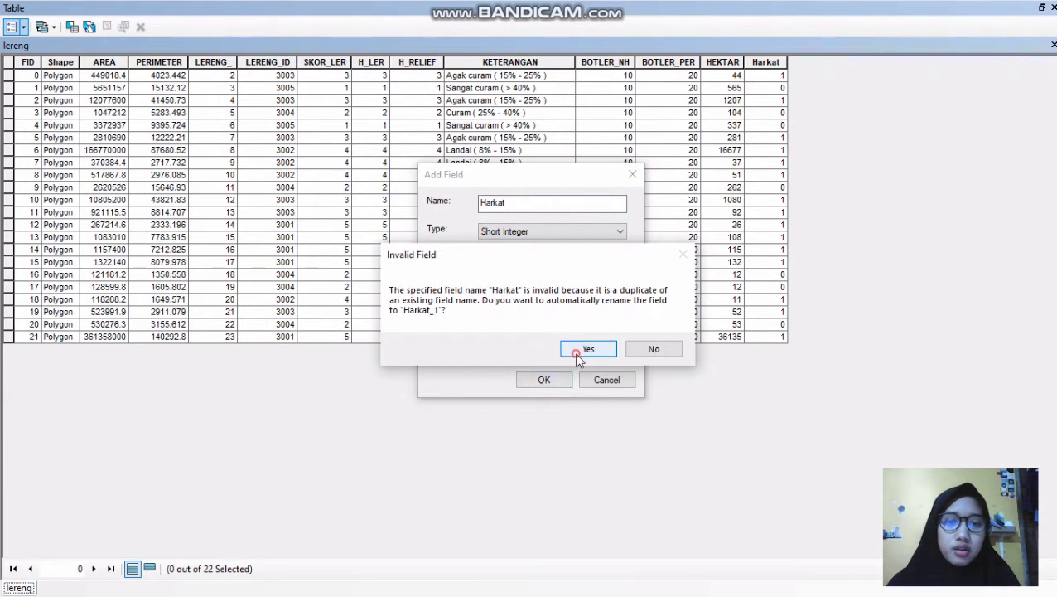
left_click(816, 76)
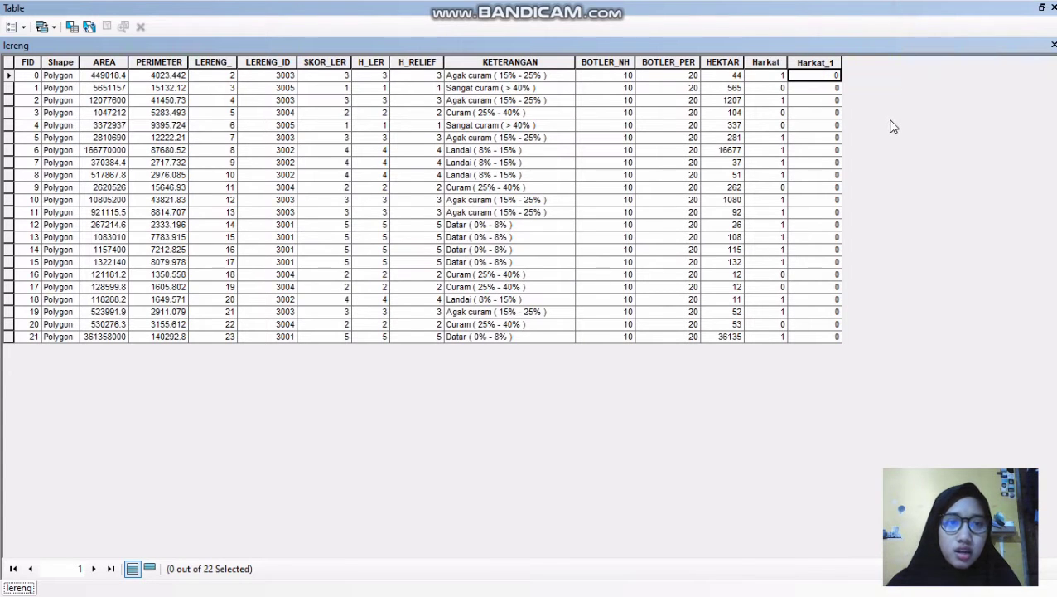
- Restore the lereng table to a floating window clear of the layer list and display the Editor toolbar
left_click(1041, 8)
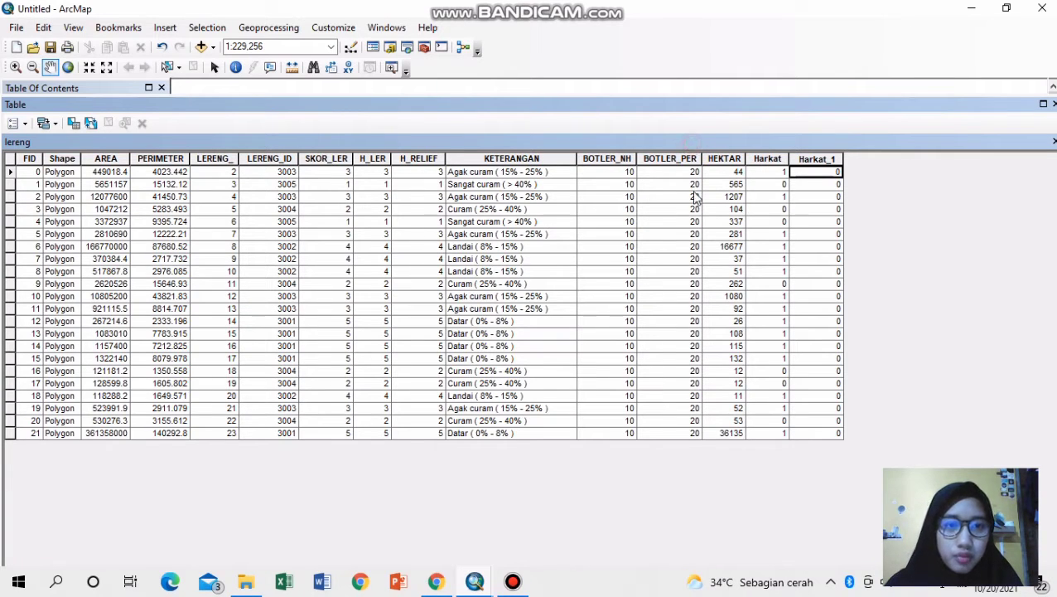
left_click_drag(897, 106, 854, 214)
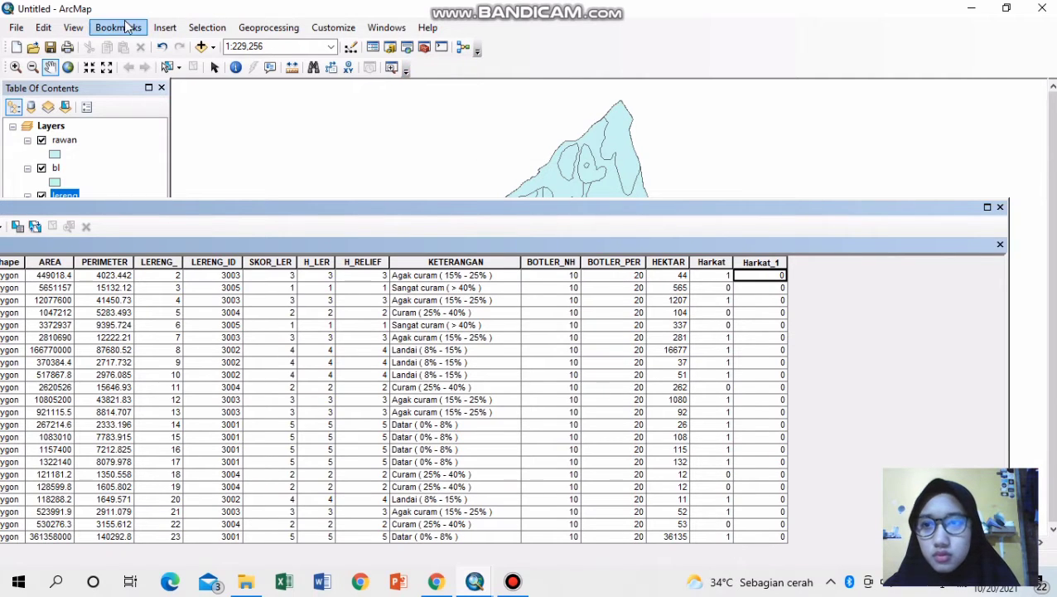
left_click(75, 28)
left_click(78, 31)
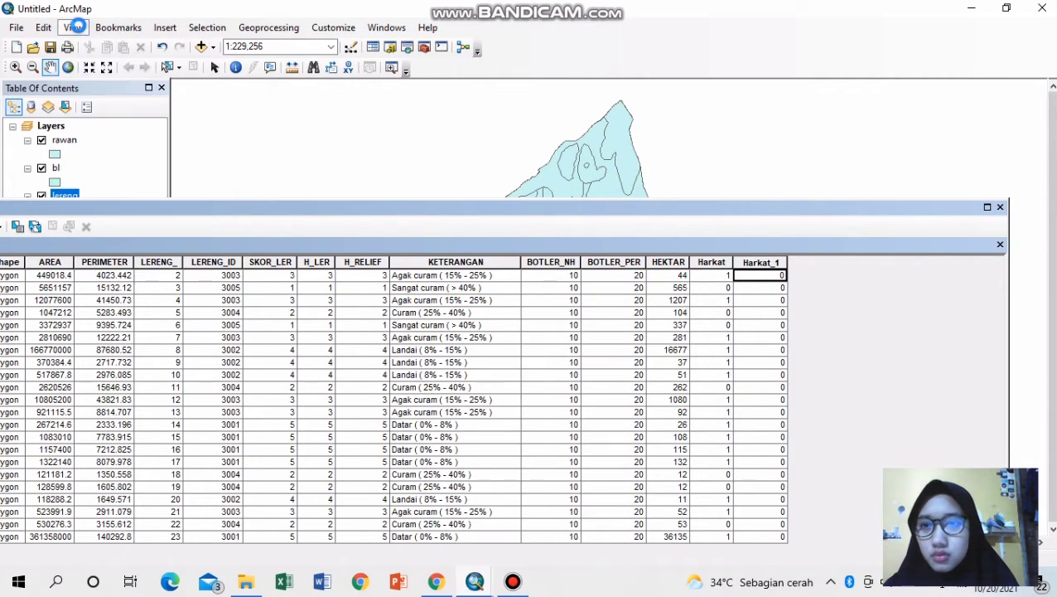
right_click(79, 30)
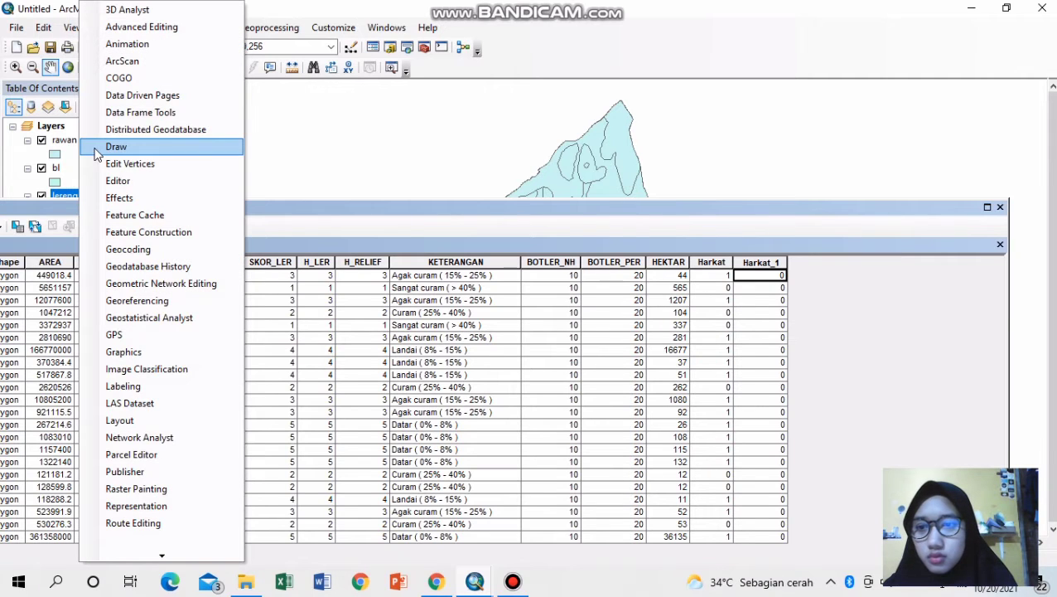
left_click(116, 180)
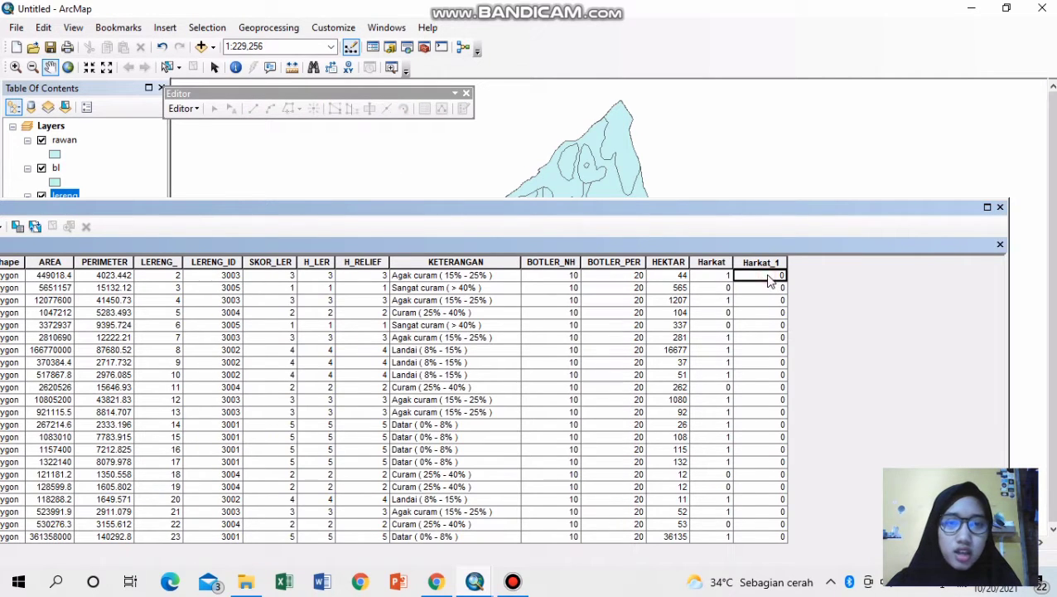
- Start an edit session and set Harkat_1 to 1 in the first lereng row and 0 in the second
left_click(183, 109)
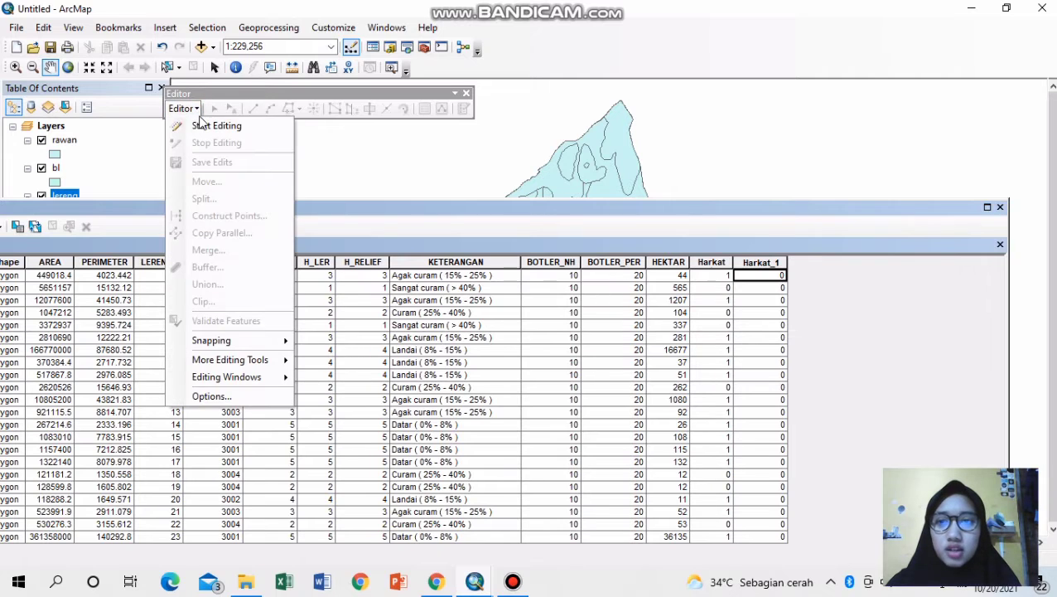
left_click(208, 126)
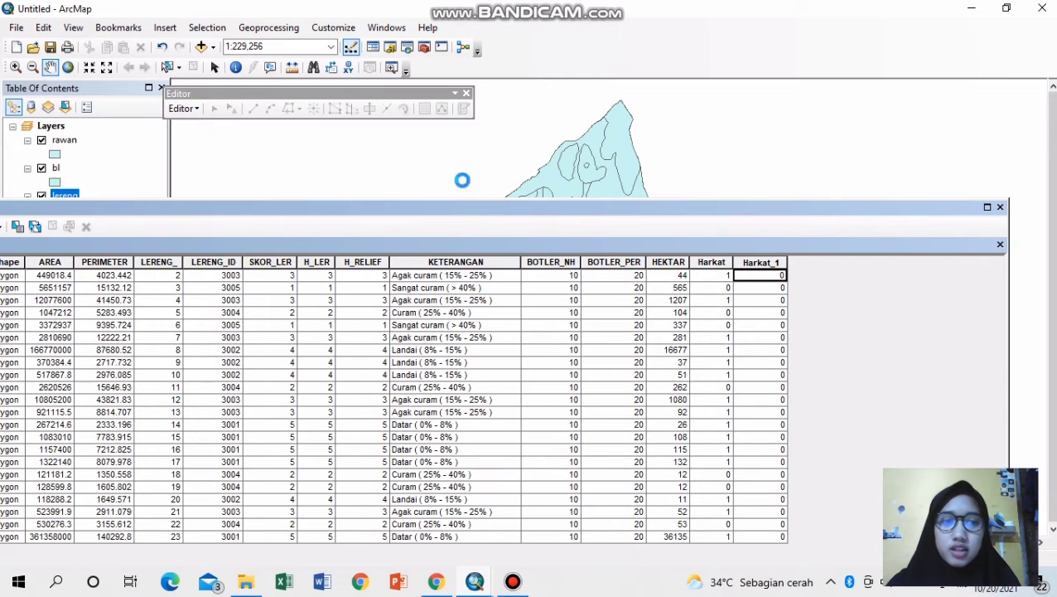
left_click(779, 275)
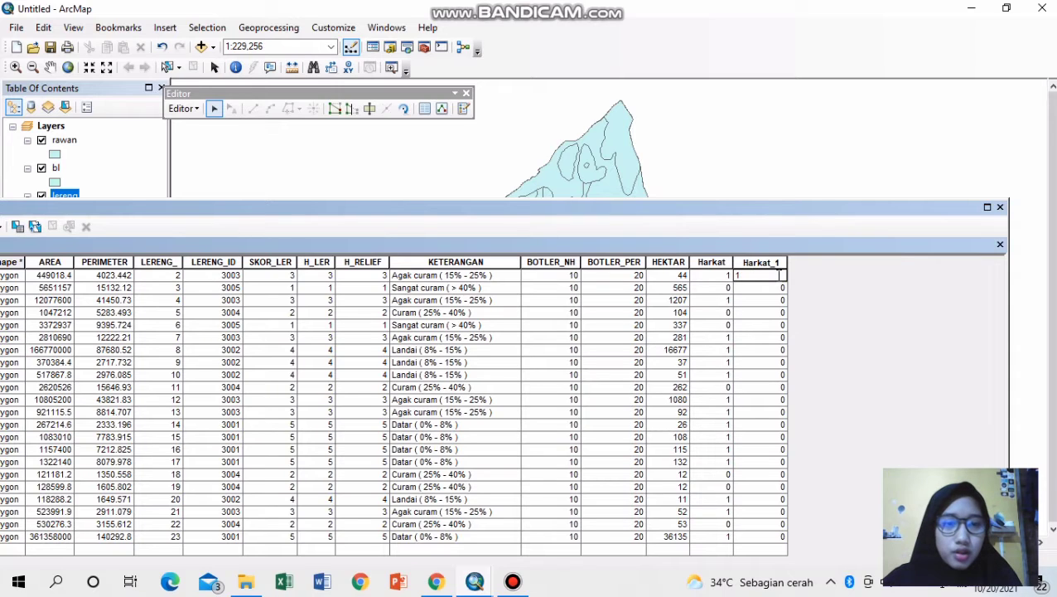
left_click(779, 287)
type("1")
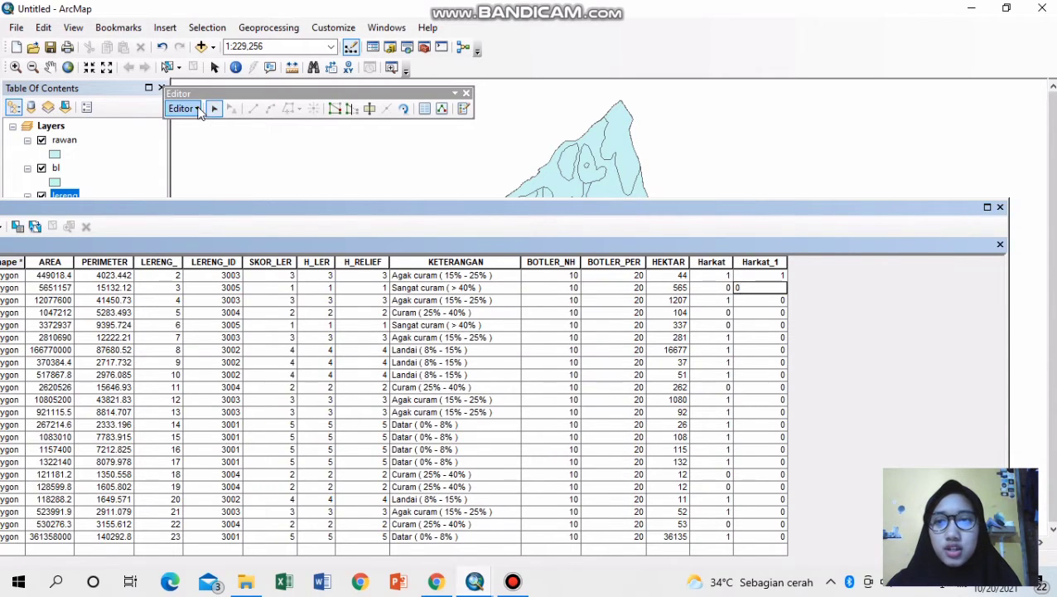
- Stop the edit session and save the edits to the lereng table
left_click(184, 109)
left_click(207, 145)
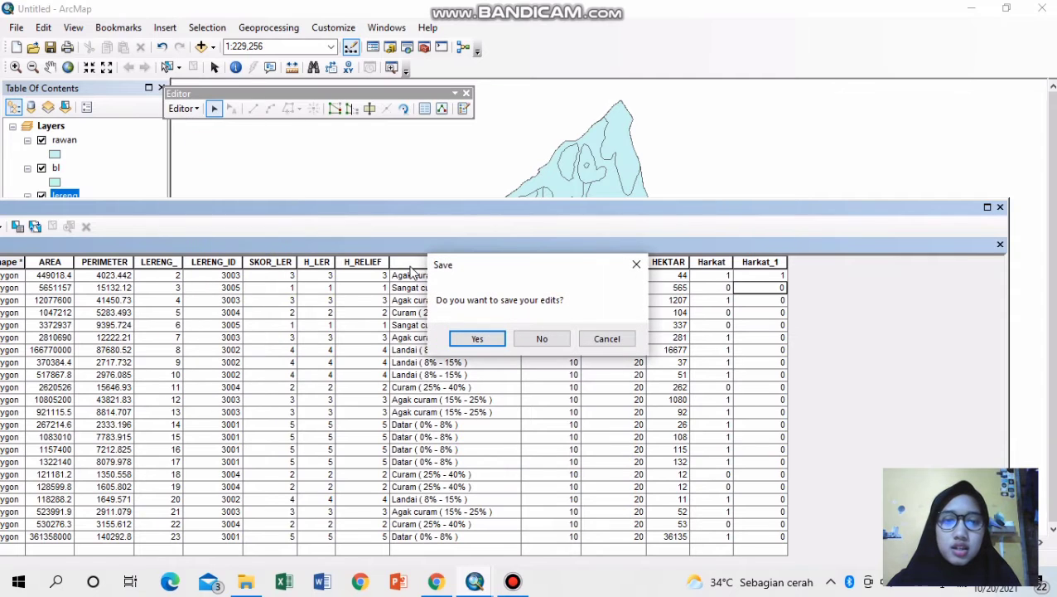
left_click(485, 338)
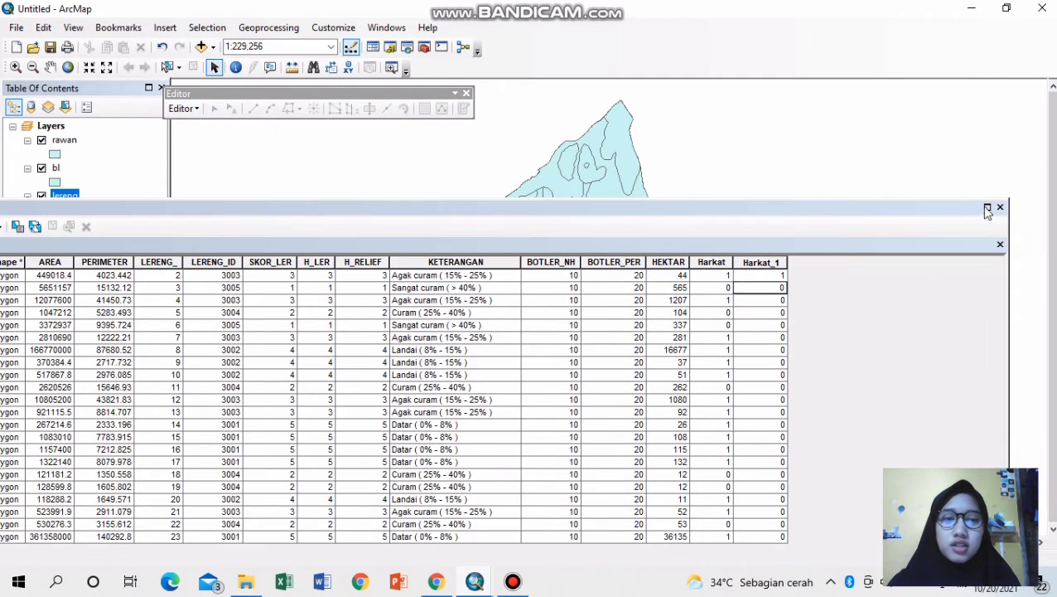
- Delete the Harkat_1 field from the lereng table, confirm the deletion and close the table
left_click(987, 206)
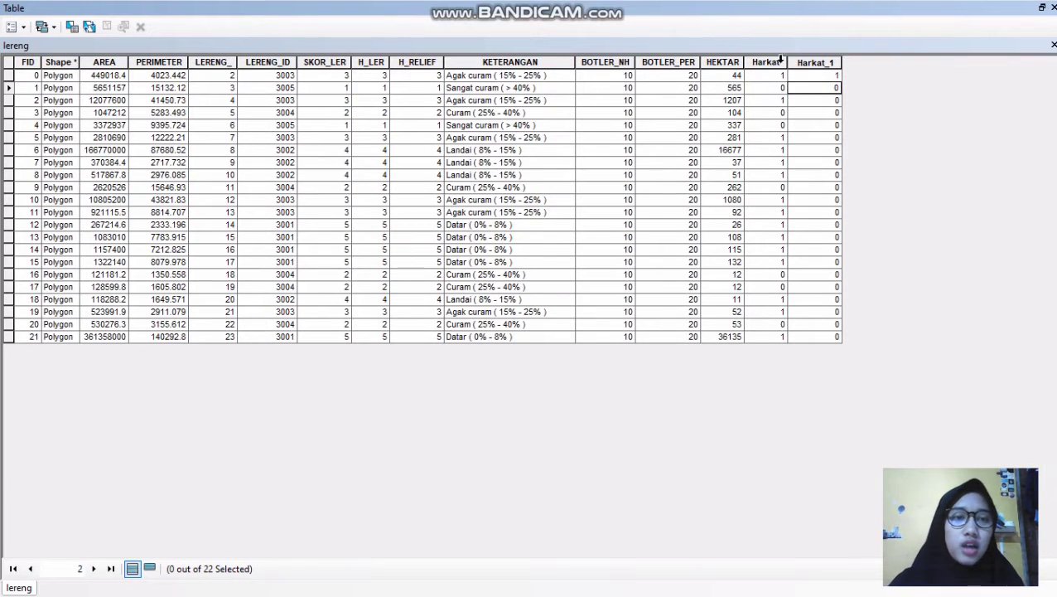
left_click(815, 63)
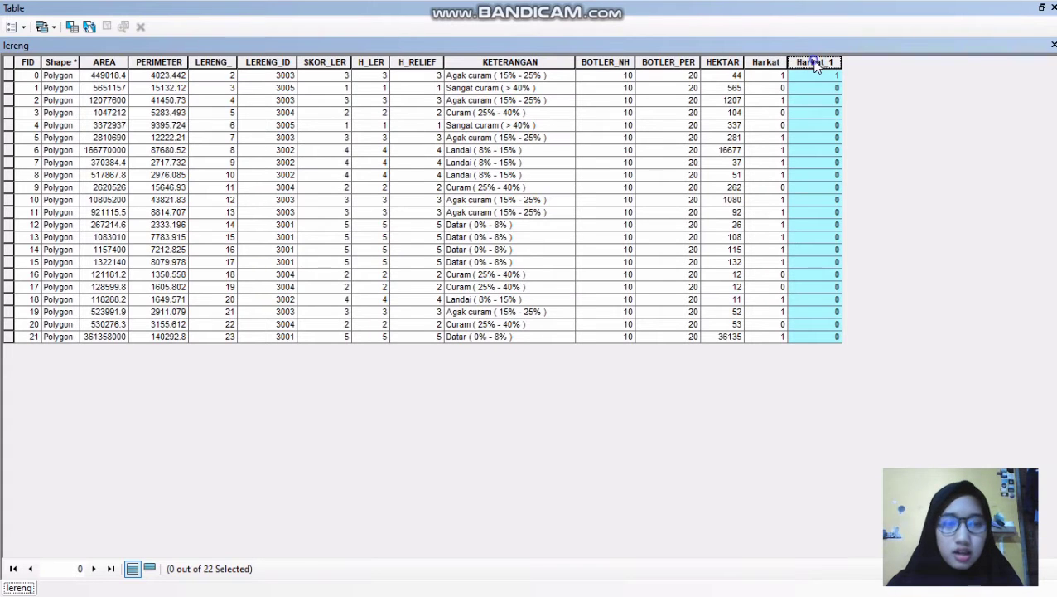
right_click(816, 65)
left_click(865, 236)
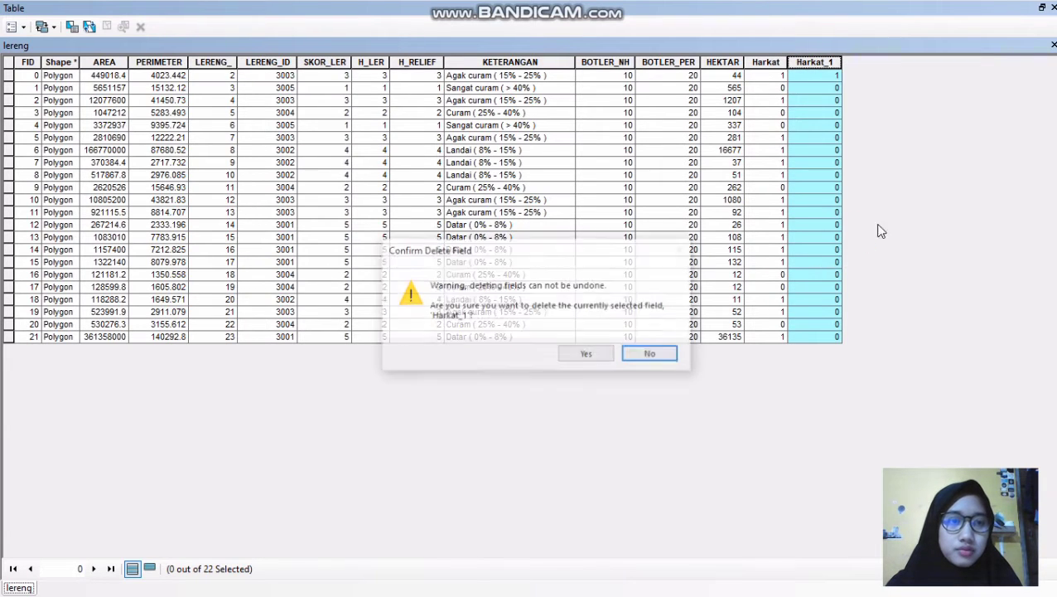
left_click(578, 354)
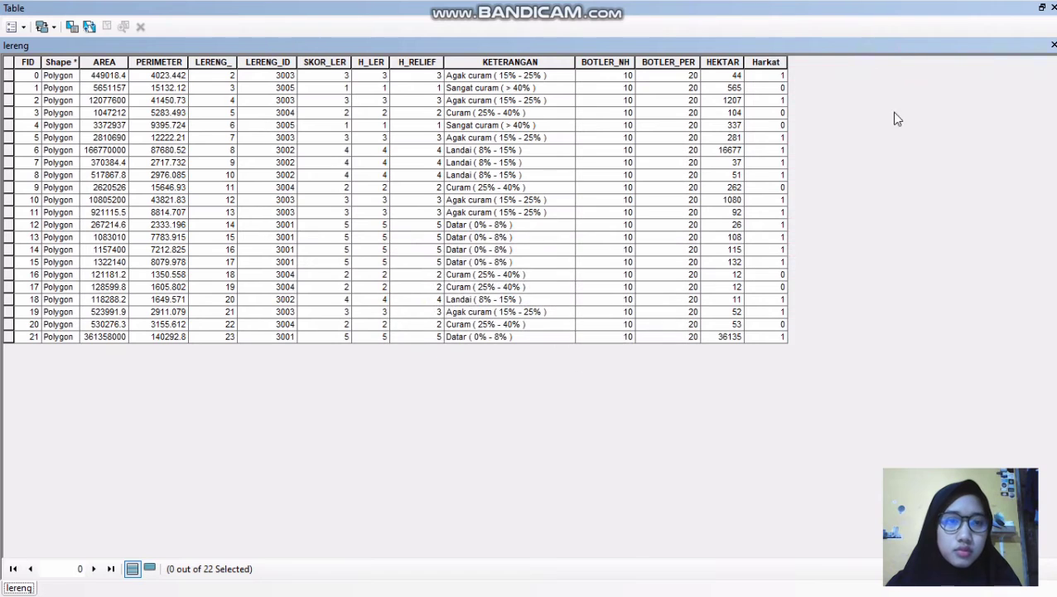
left_click(1053, 45)
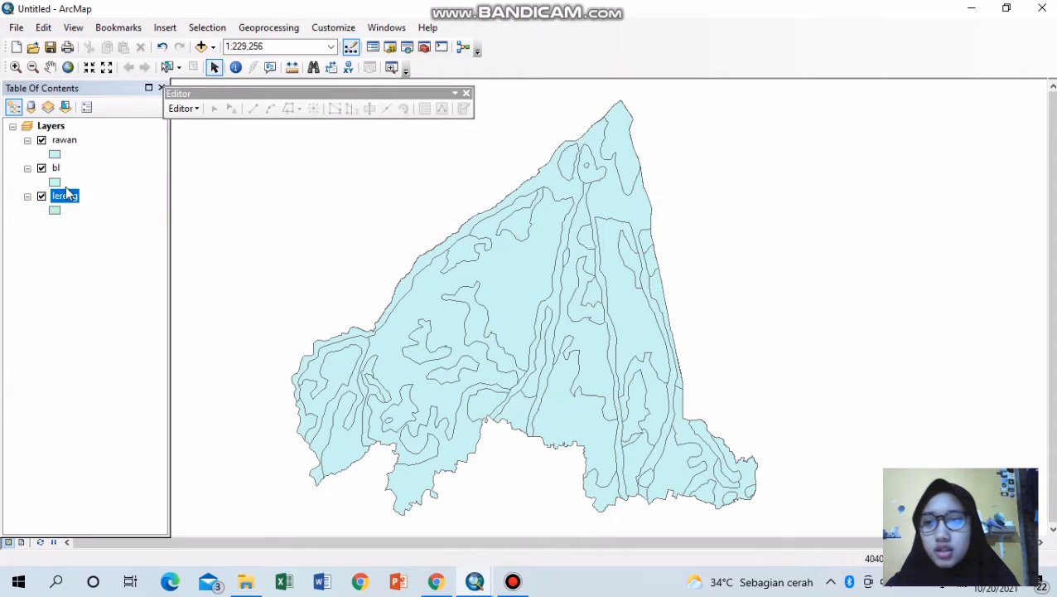
- Open the bl layer's attribute table and compare the KETERANGAN landform classes with their Harkat scores
left_click(57, 168)
right_click(58, 170)
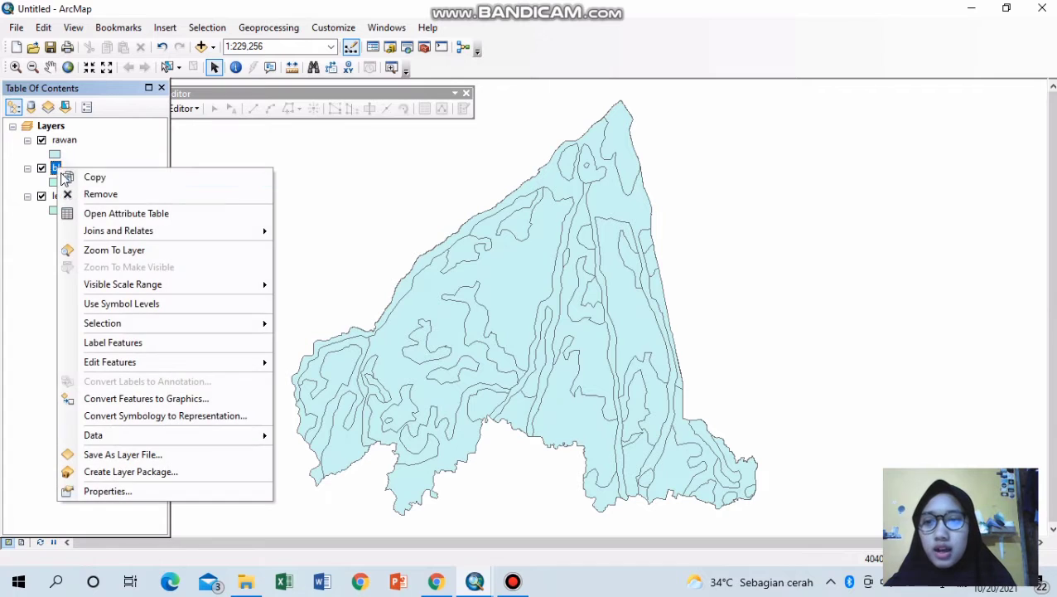
left_click(103, 213)
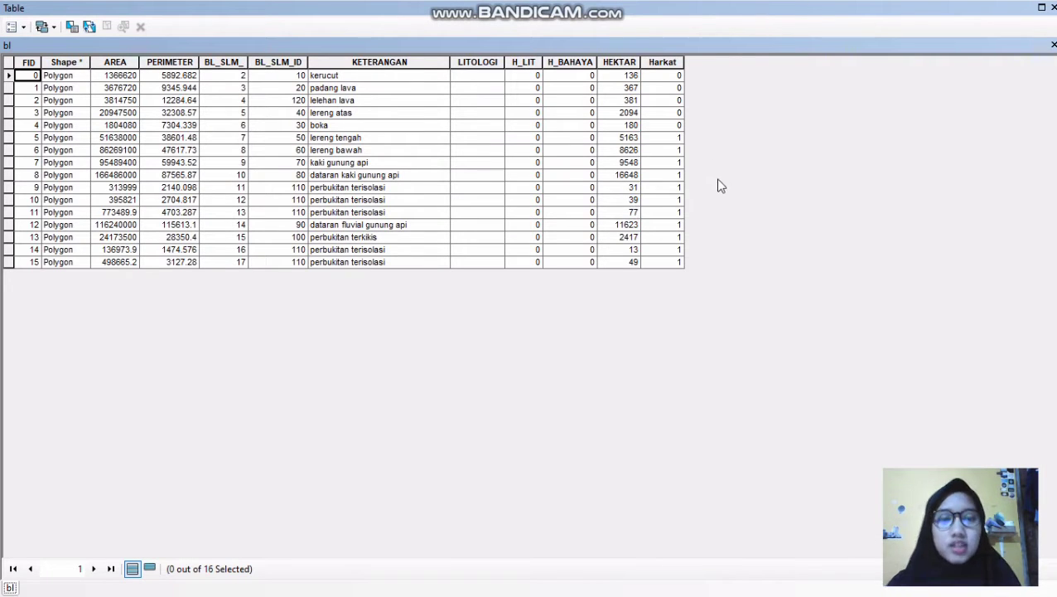
left_click(348, 77)
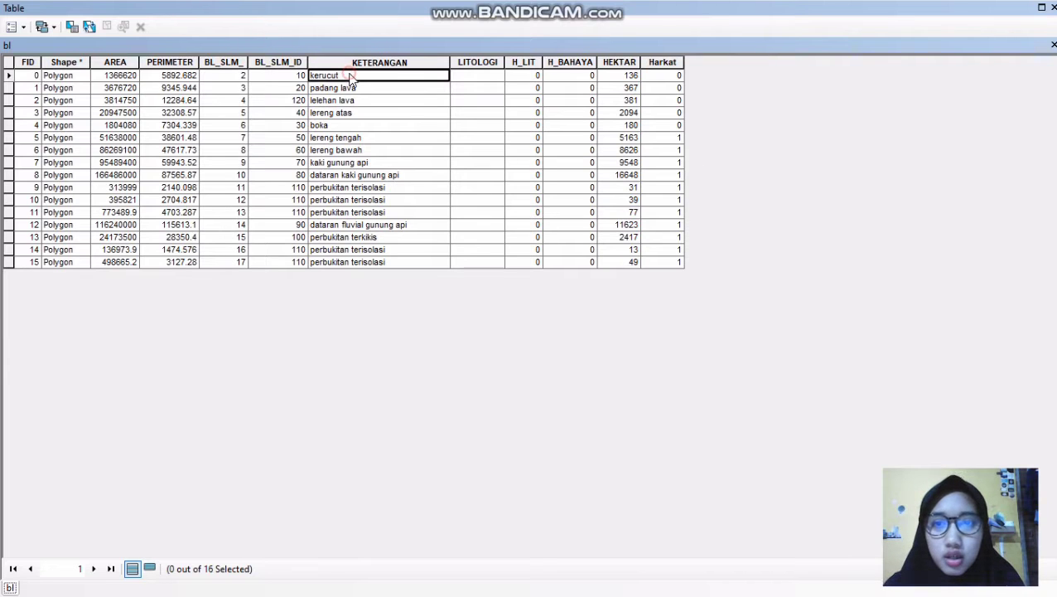
left_click(652, 126)
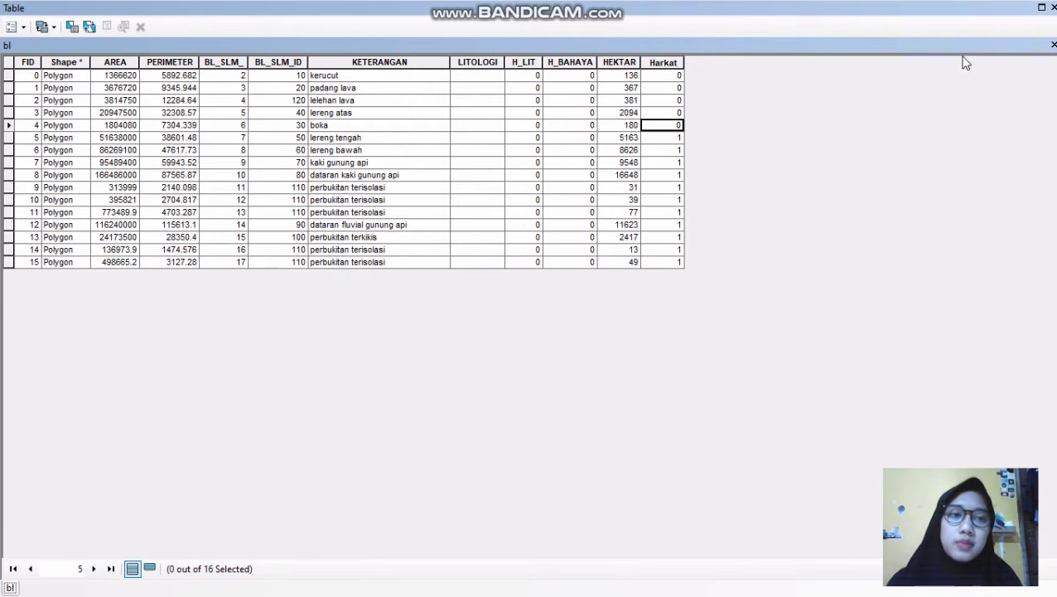
left_click(1052, 7)
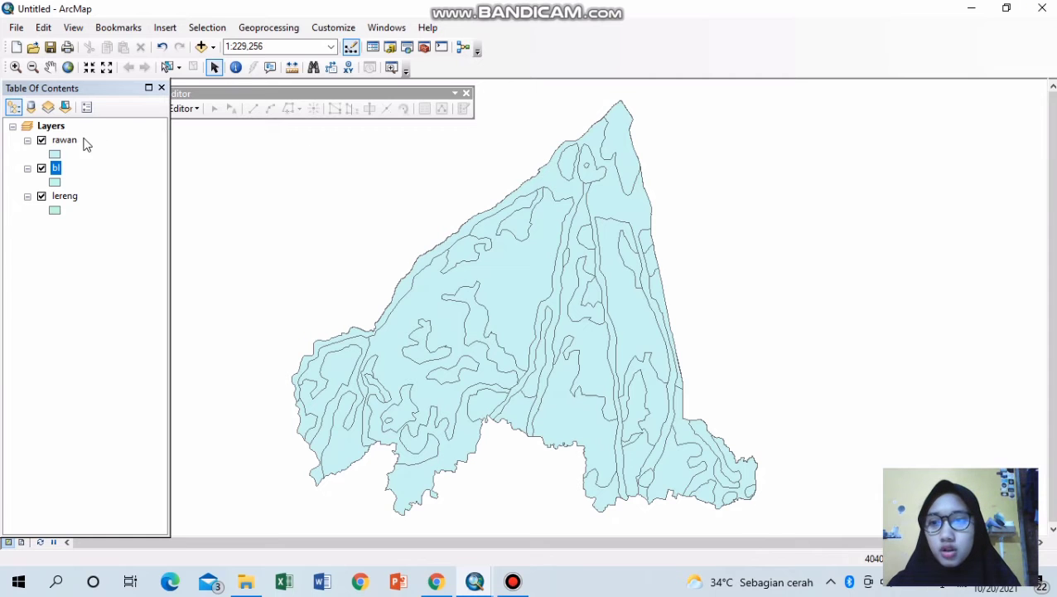
- Open the rawan layer's attribute table and review the Harkat score given to each KETERANGAN area function
left_click(71, 140)
right_click(72, 142)
left_click(125, 187)
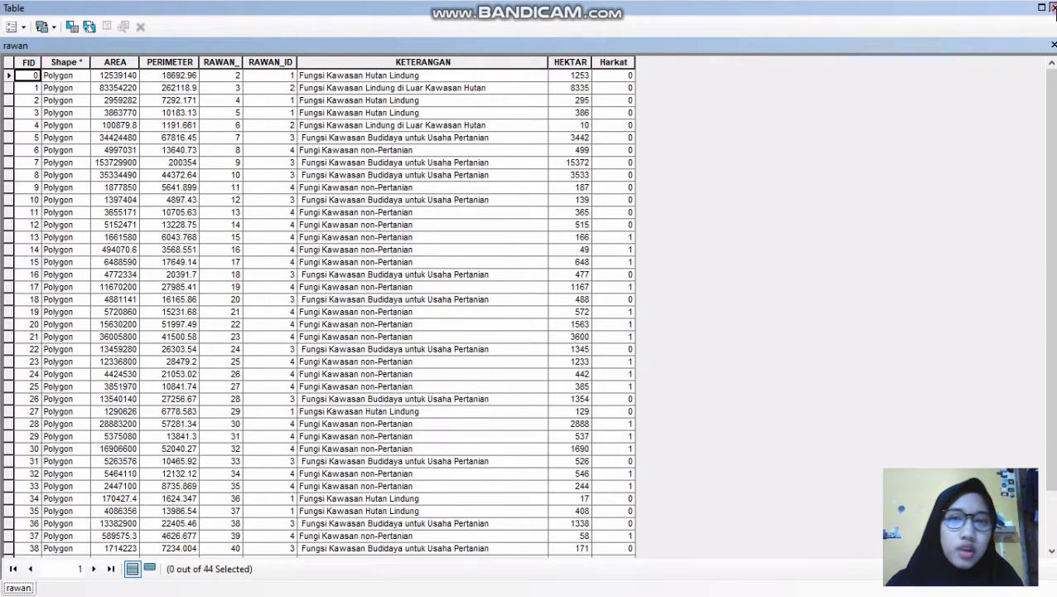
left_click(1052, 7)
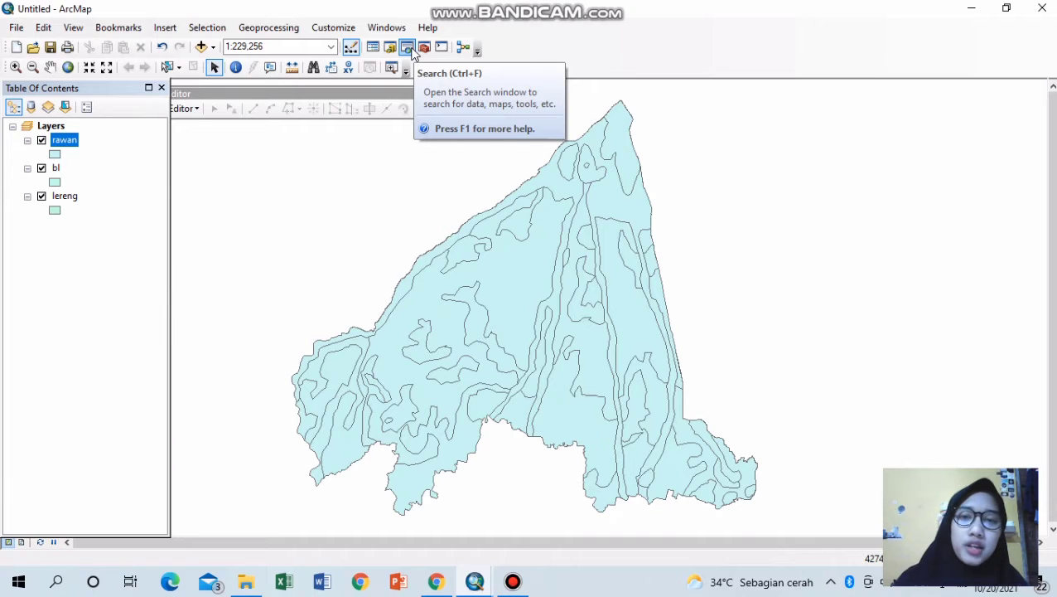
- Search for the intersect tool and open Intersect (Analysis)
left_click(407, 48)
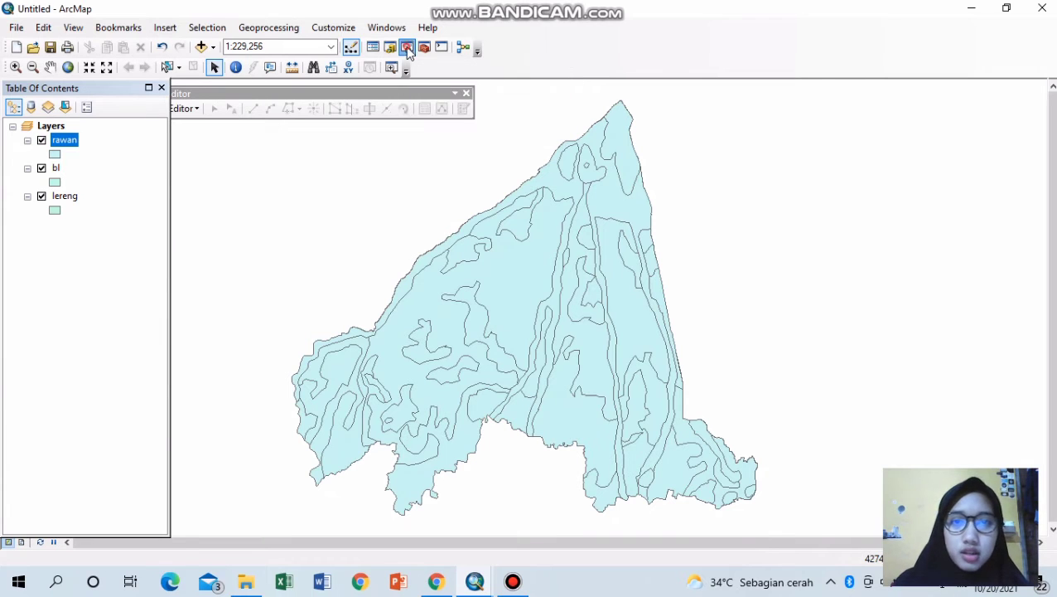
left_click(869, 146)
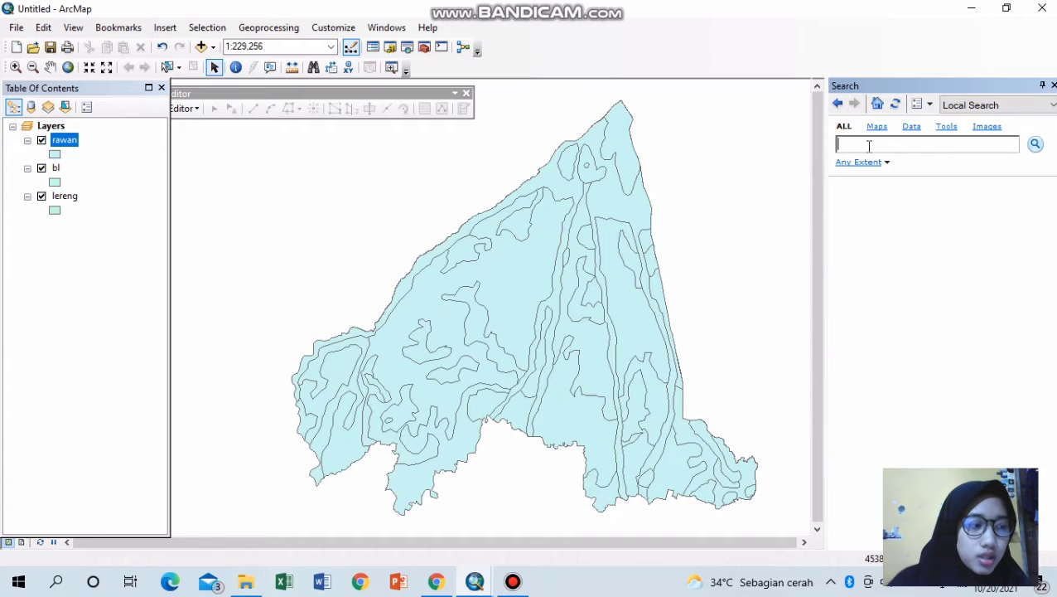
type("intersect")
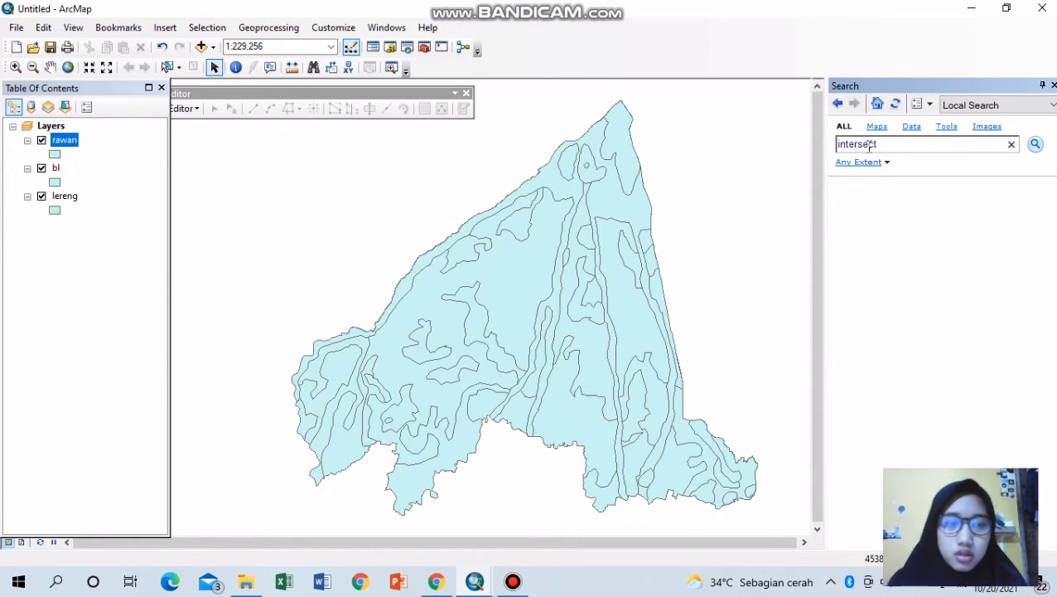
key("Return")
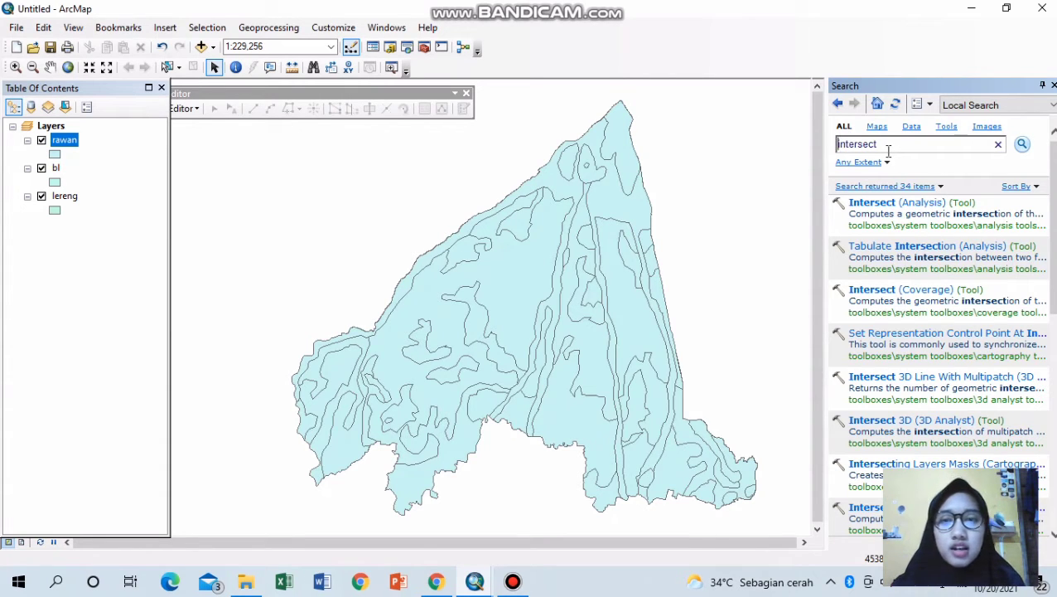
left_click(891, 202)
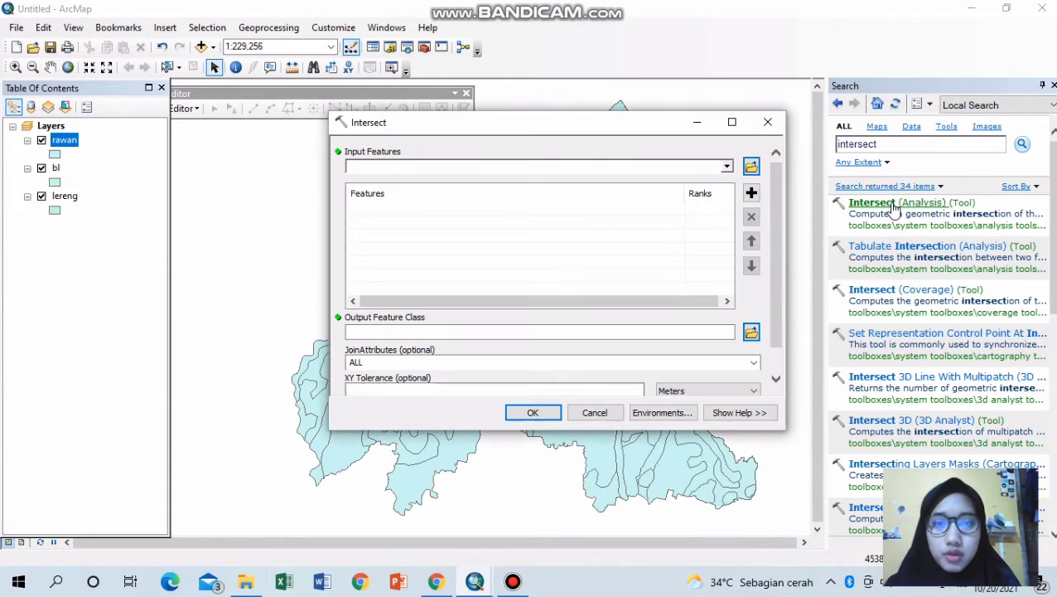
- Add lereng and bl as the Intersect input features, removing the duplicate lereng entry
left_click(726, 166)
left_click(701, 194)
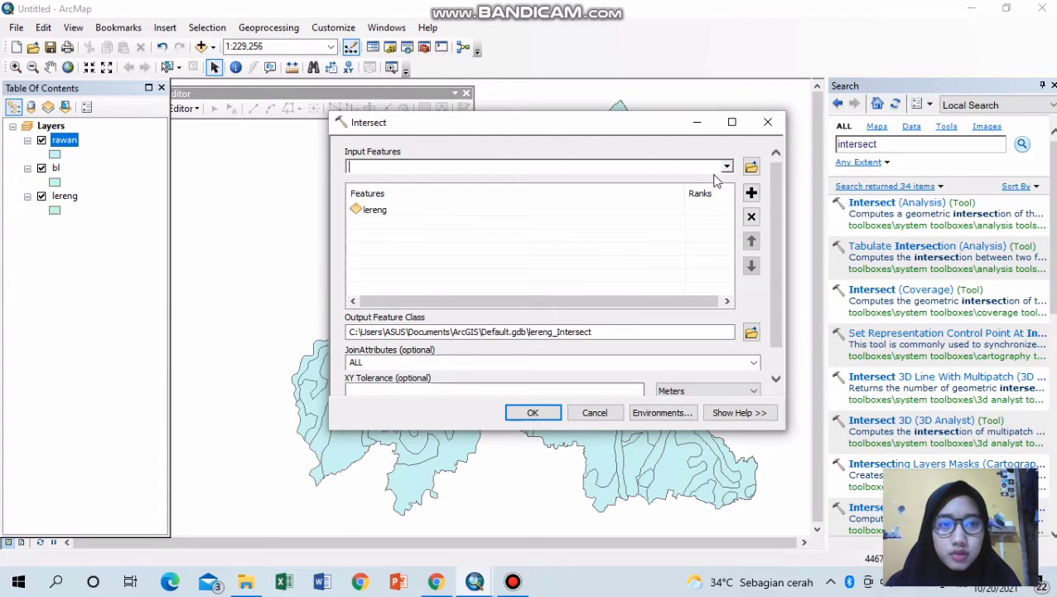
left_click(724, 166)
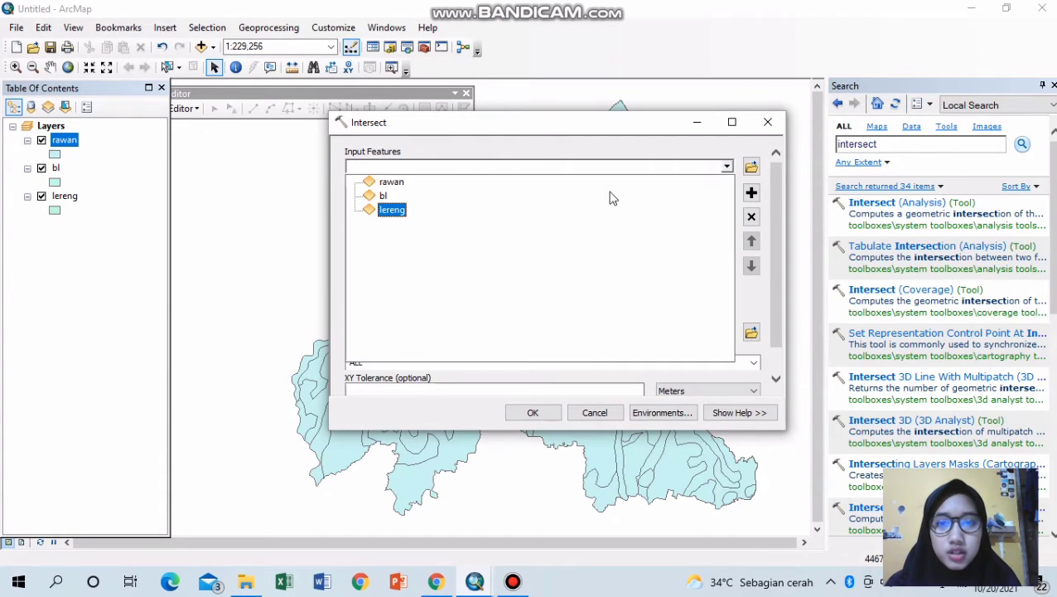
left_click(393, 212)
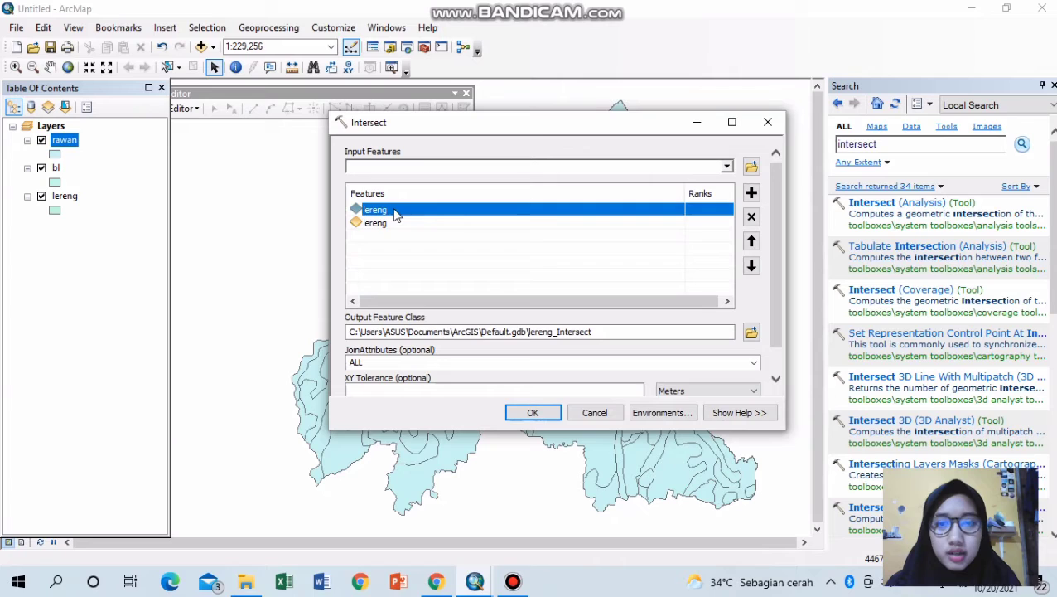
left_click(447, 223)
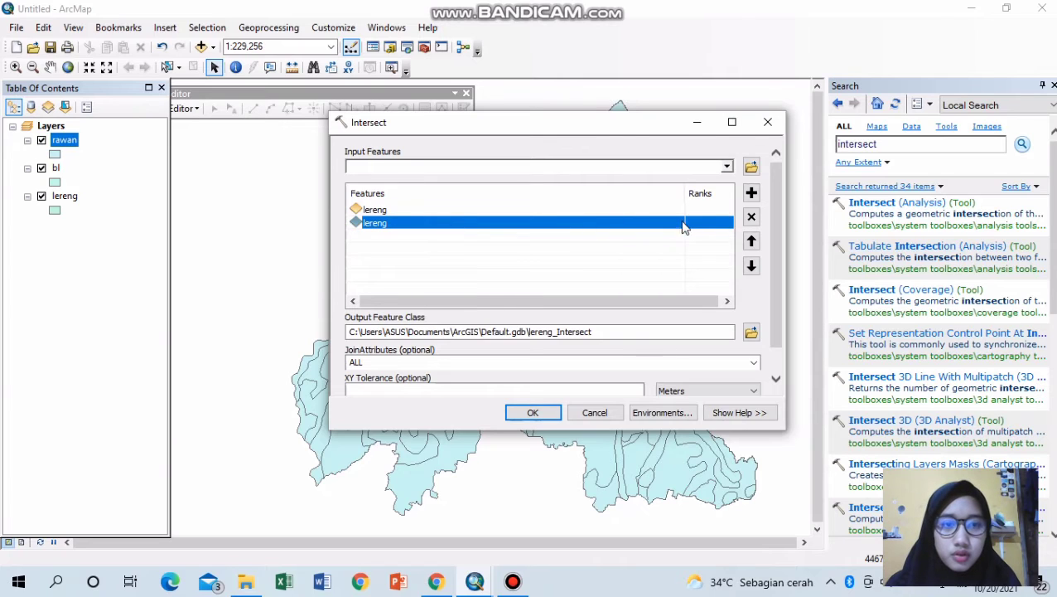
left_click(751, 218)
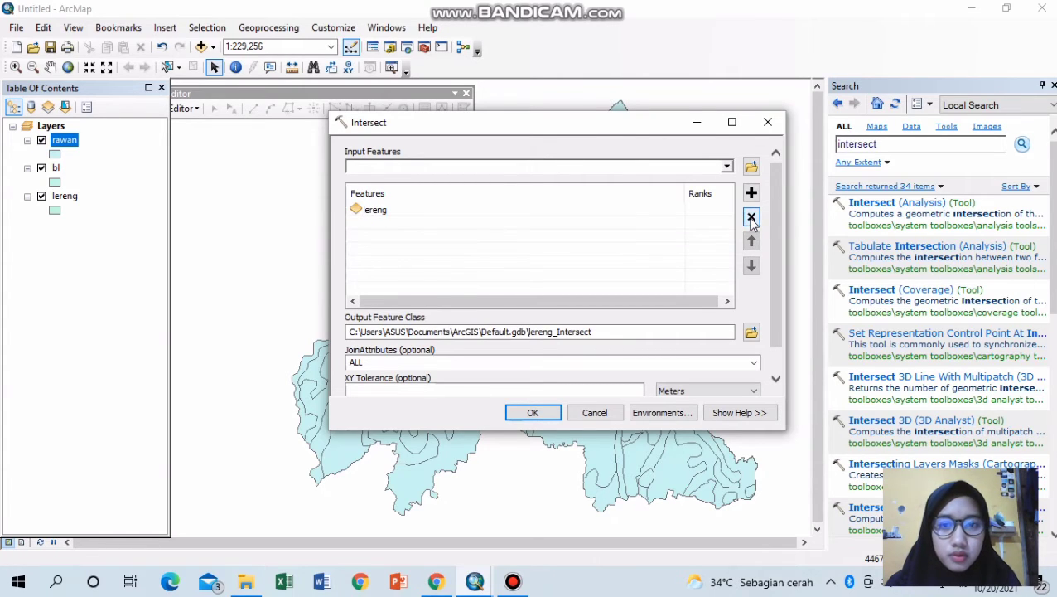
left_click(727, 166)
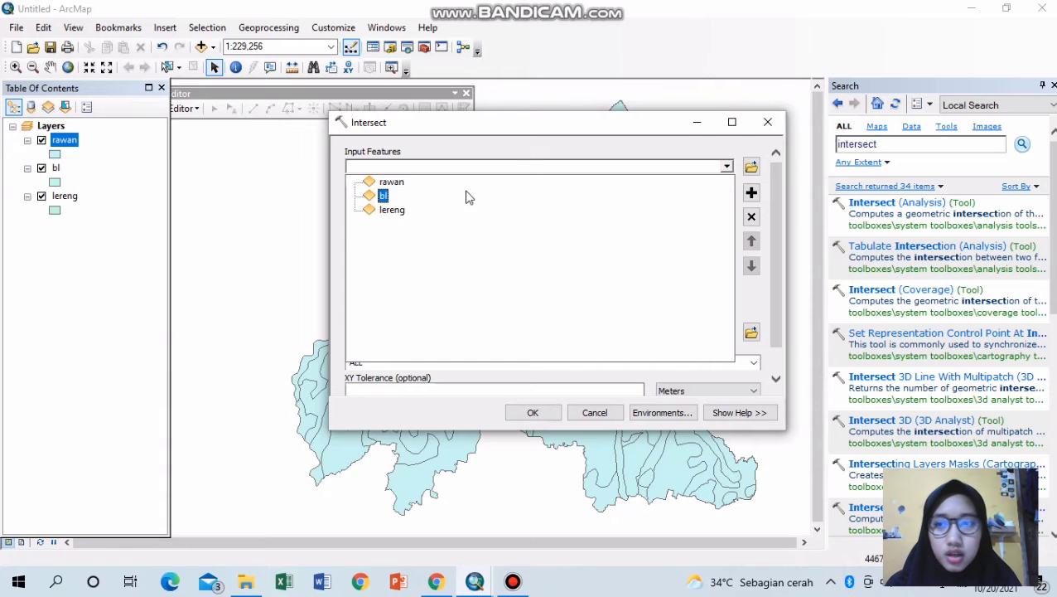
left_click(384, 197)
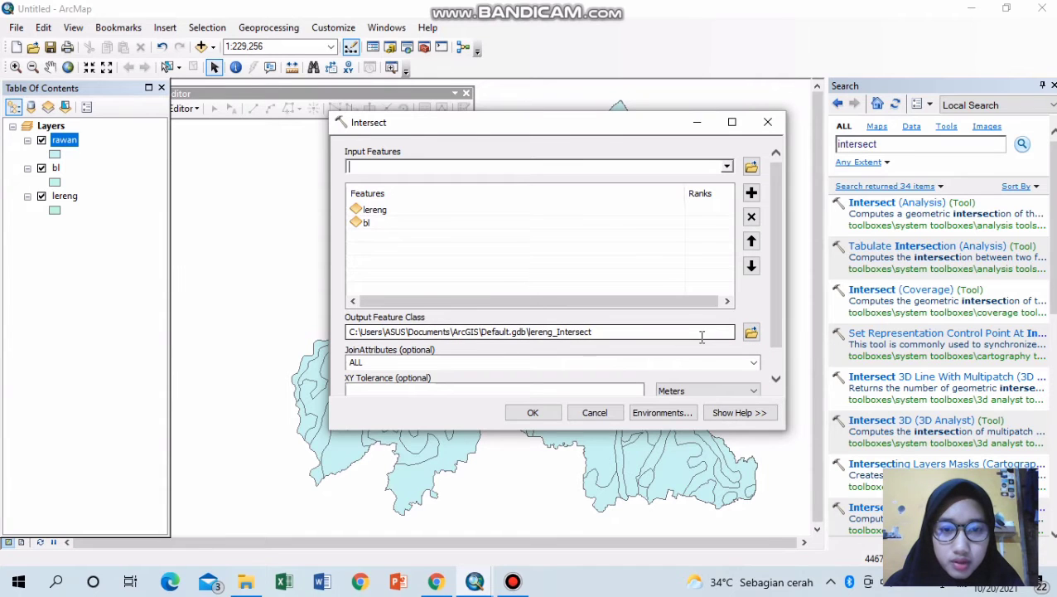
- Set the Intersect output to lerengbl in the PRAKTIKUM GIS folder 6 - Kesesuaian Lahan, run the tool and dismiss the blank Intersect dialog
left_click(750, 332)
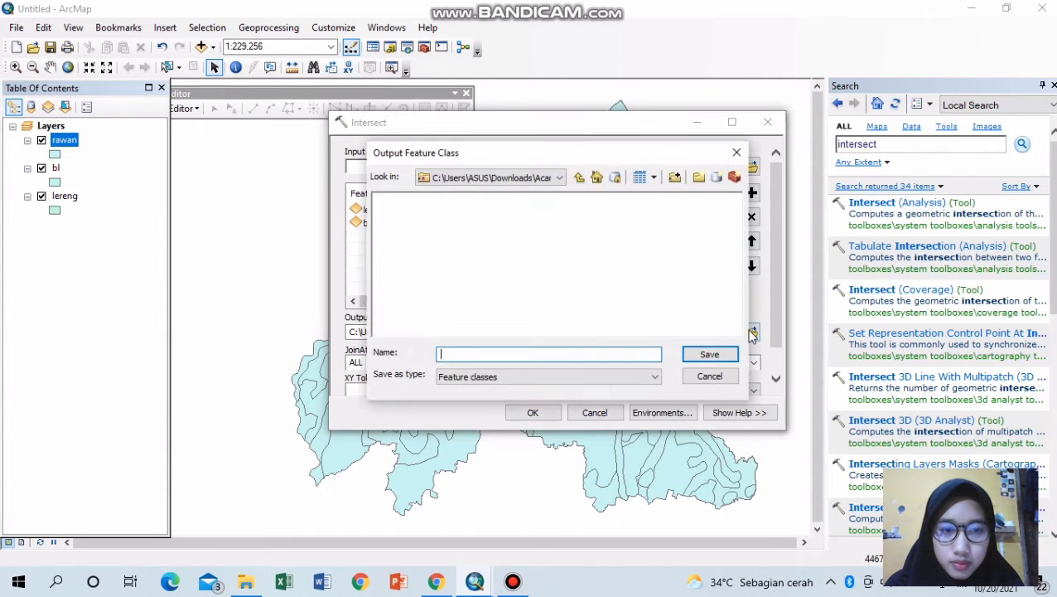
left_click(553, 179)
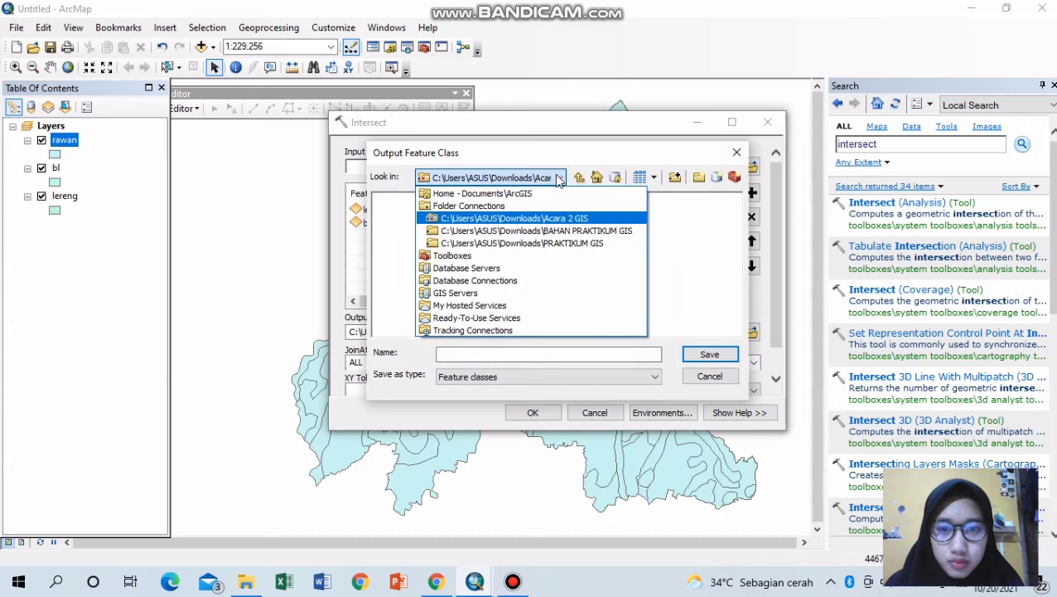
left_click(508, 243)
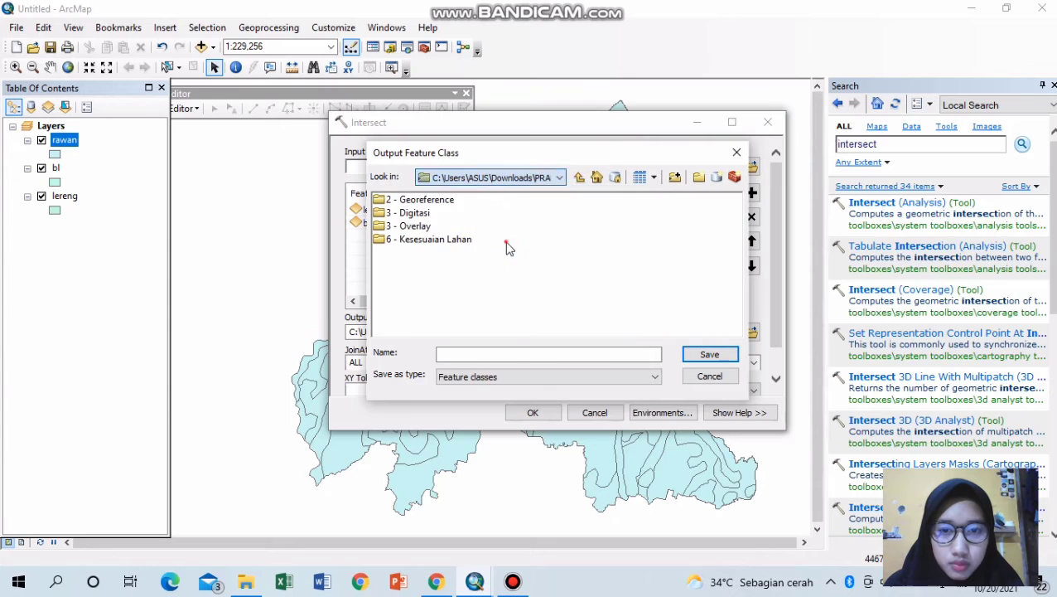
double_click(437, 240)
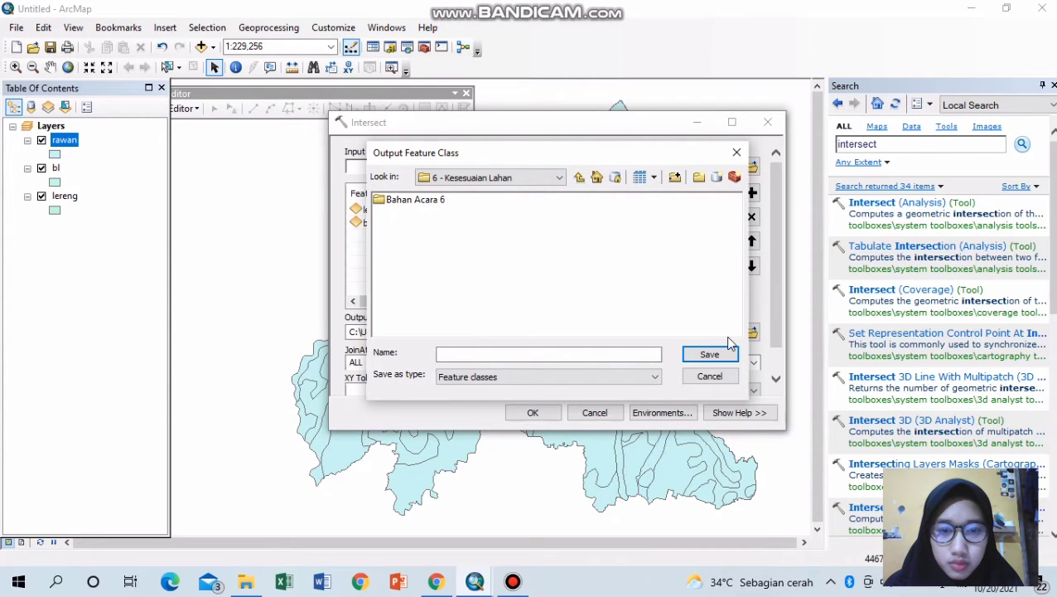
left_click(651, 354)
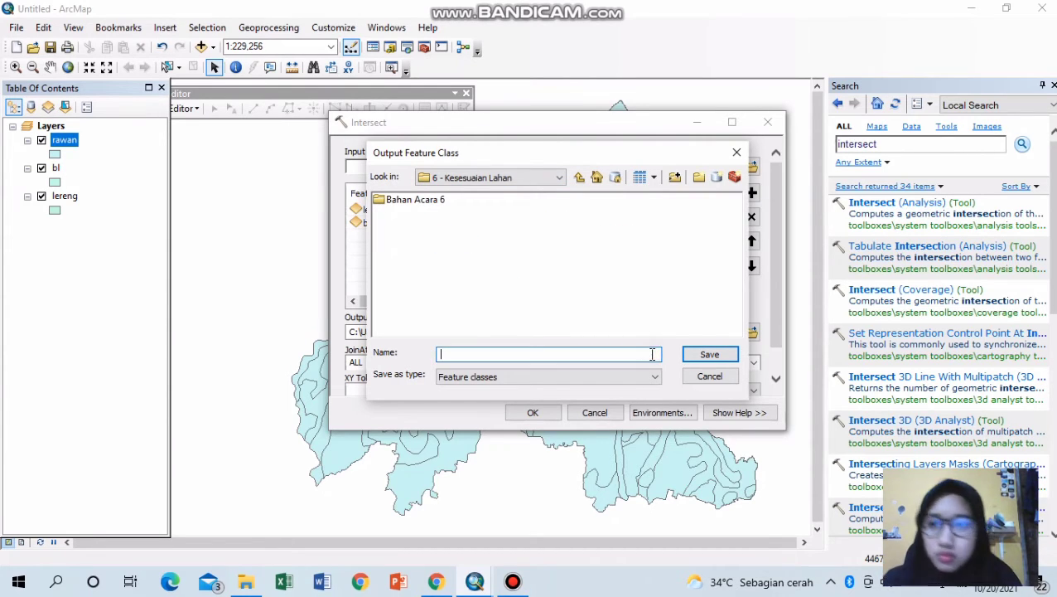
type("le")
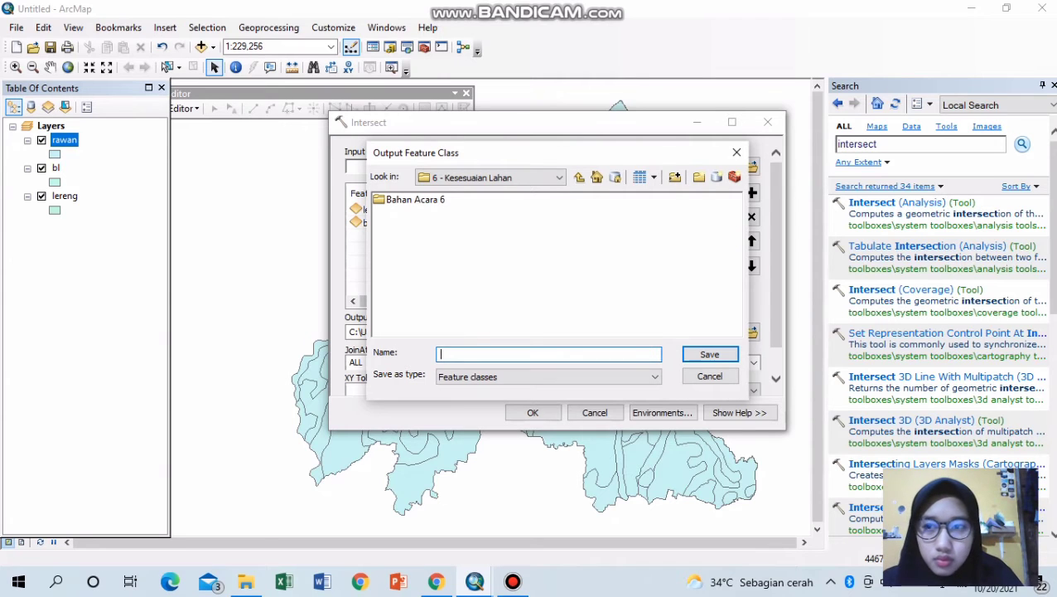
type("leren")
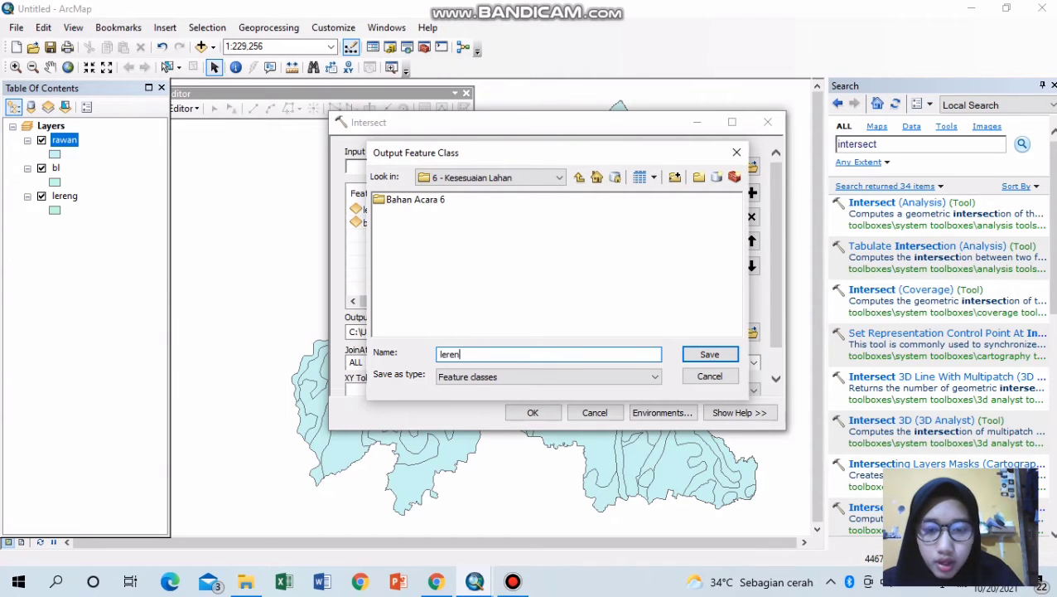
type("gbl")
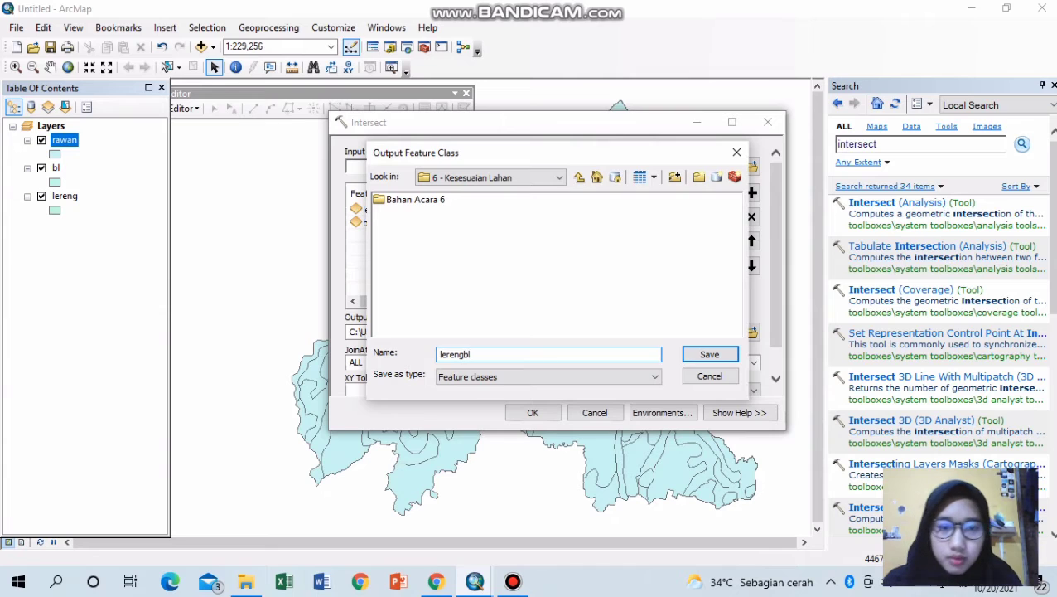
left_click(700, 354)
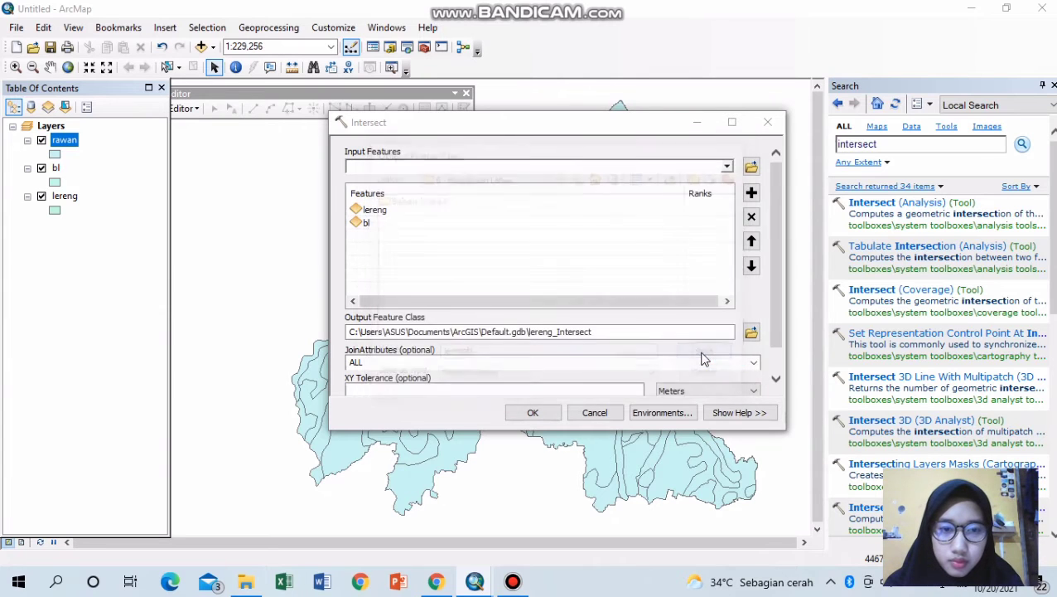
left_click(534, 413)
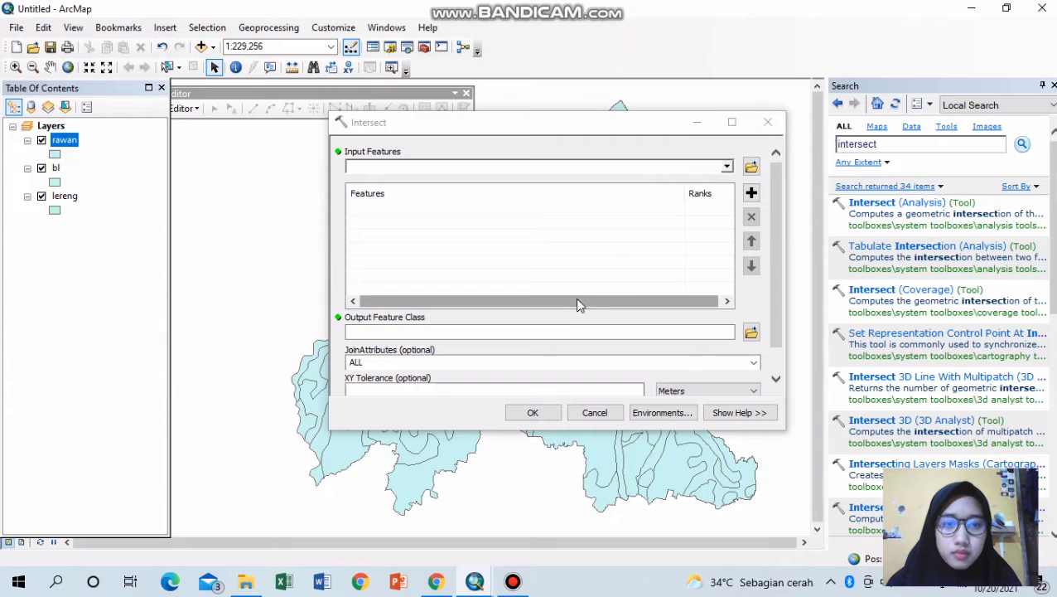
left_click(768, 122)
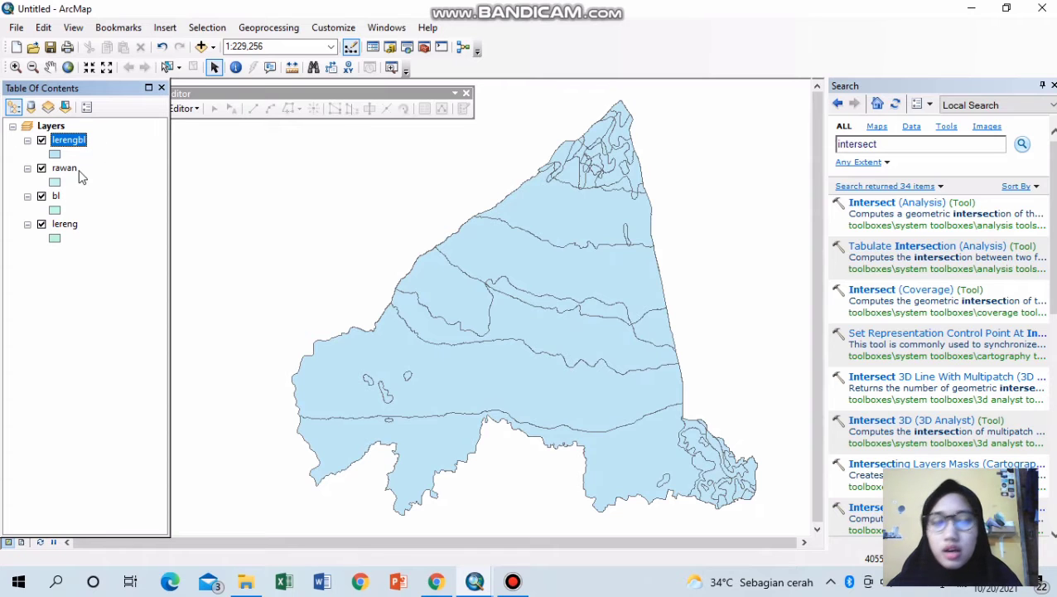
- Open Intersect (Analysis) again and add lerengbl and rawan as the input features
left_click(862, 205)
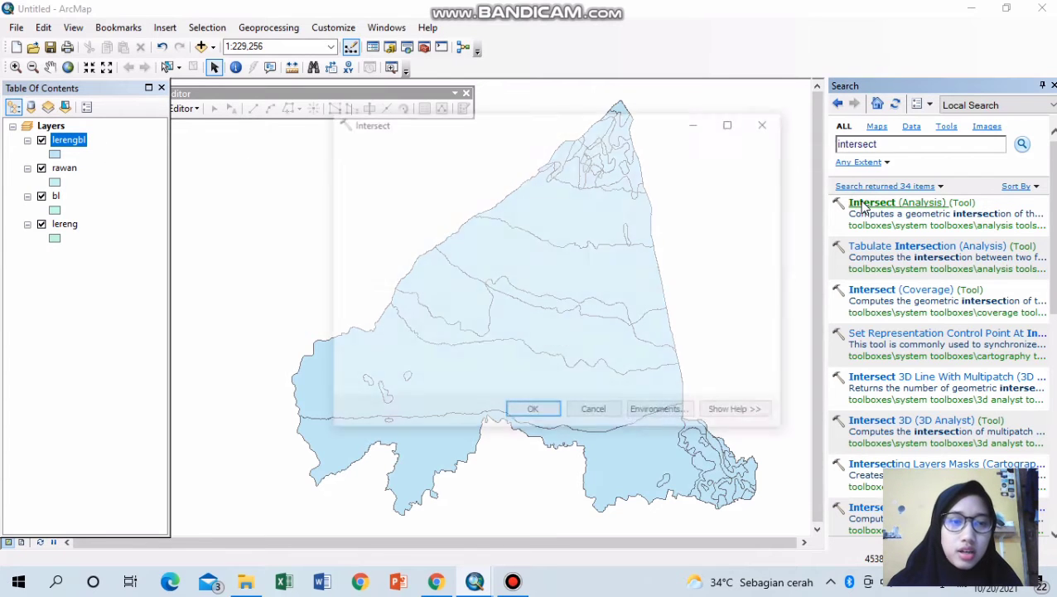
left_click(727, 166)
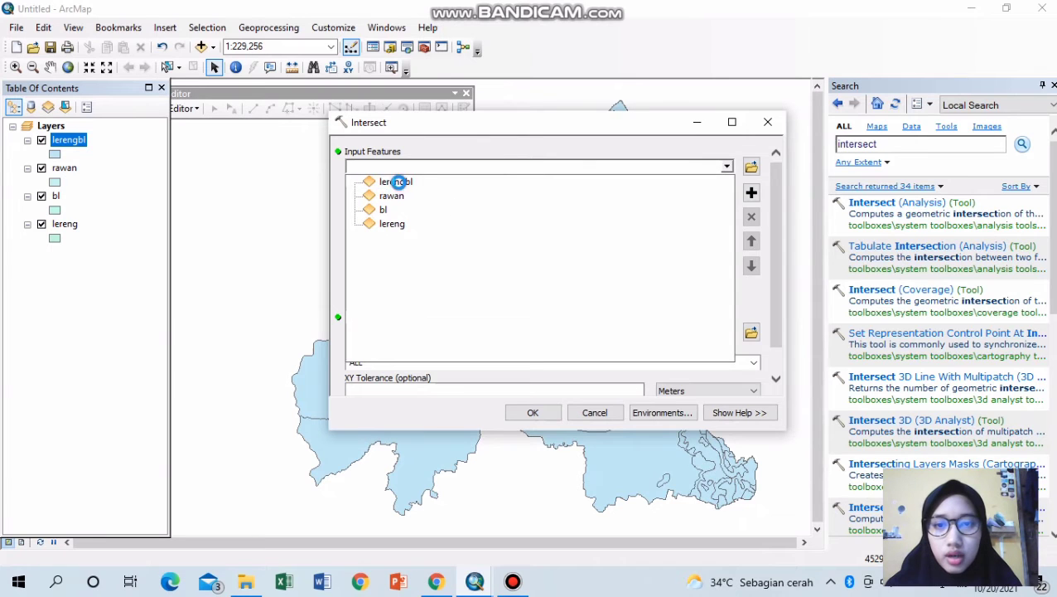
left_click(401, 185)
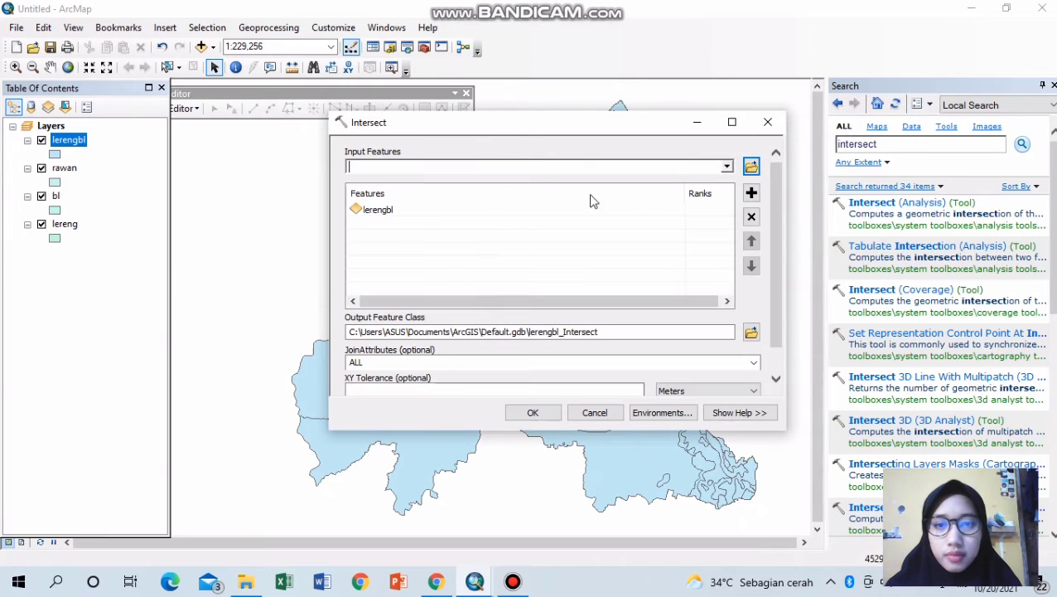
left_click(727, 166)
left_click(412, 199)
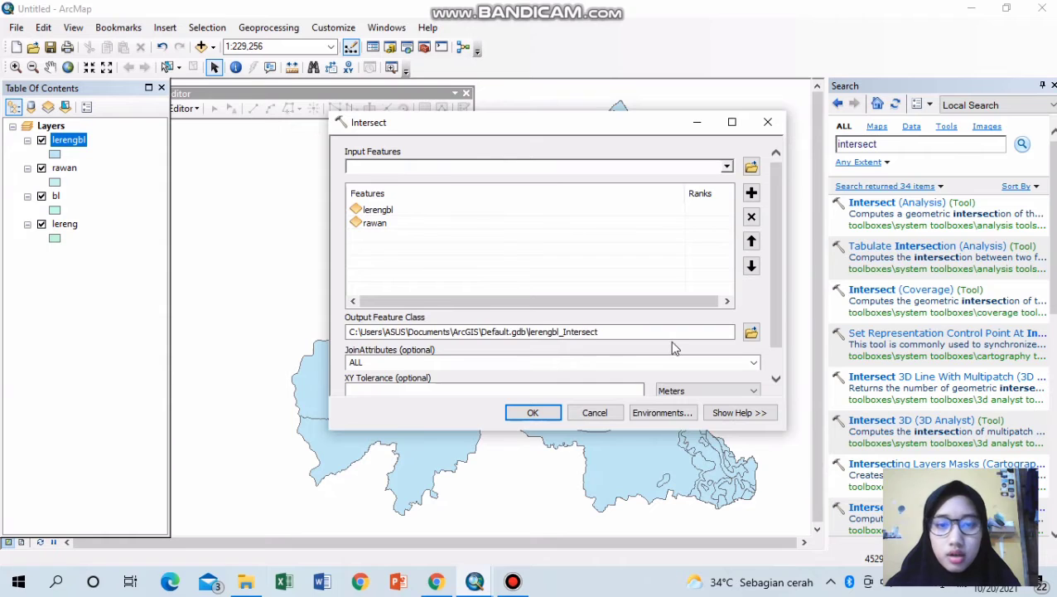
- Save the Intersect output as lerengblrawan in the 6 - Kesesuaian Lahan folder and run the tool
left_click(751, 333)
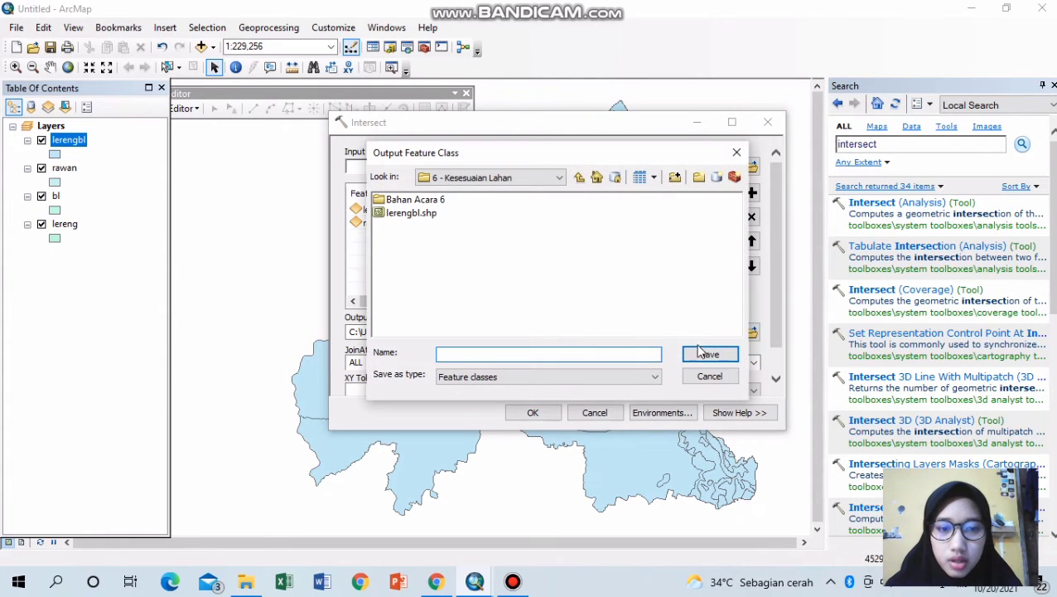
type("l")
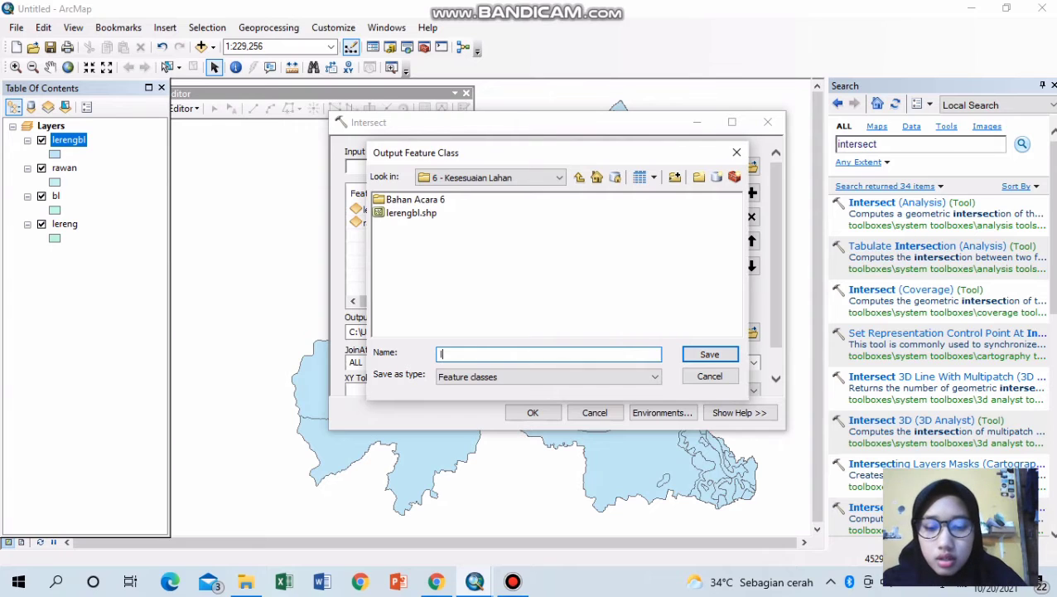
type("erengbl")
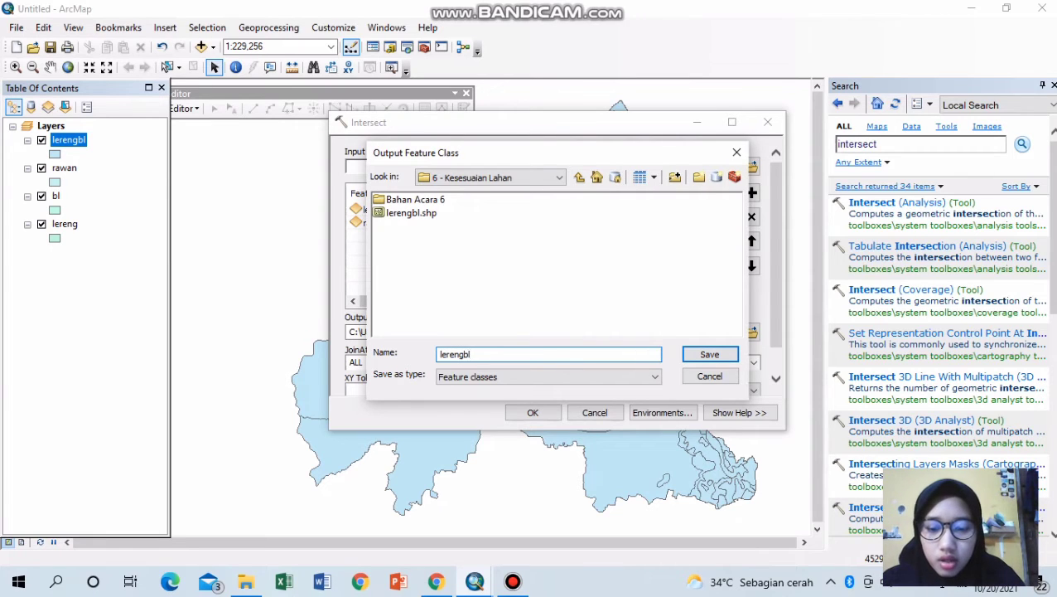
type("rawan")
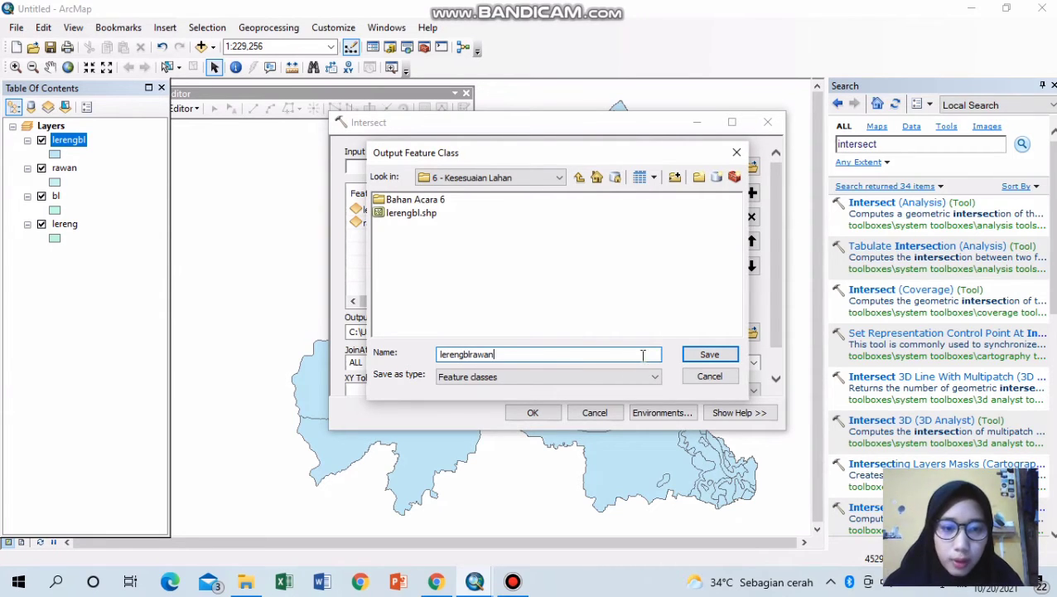
left_click(706, 360)
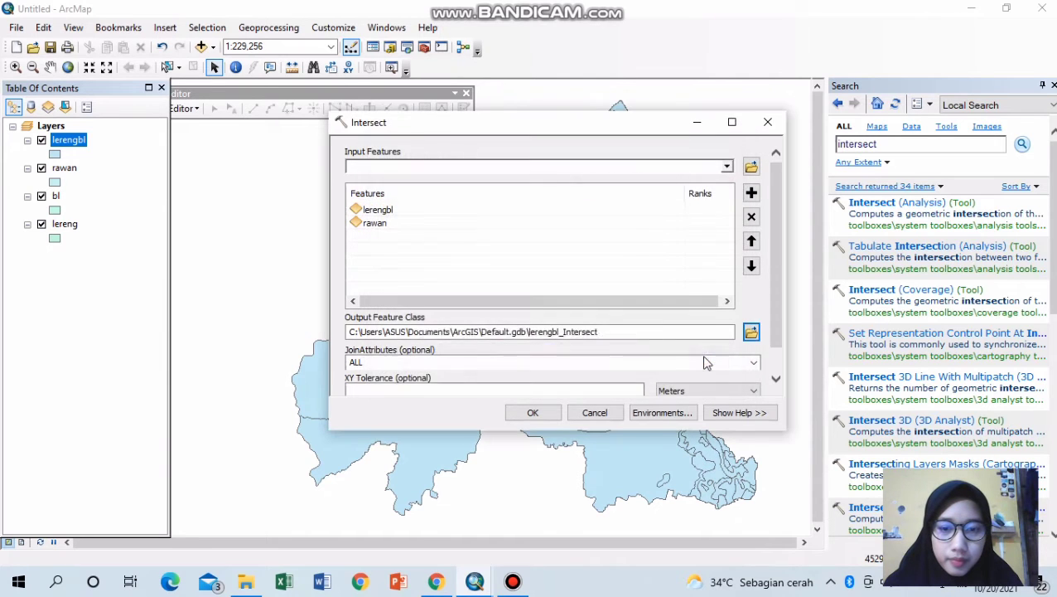
left_click(533, 412)
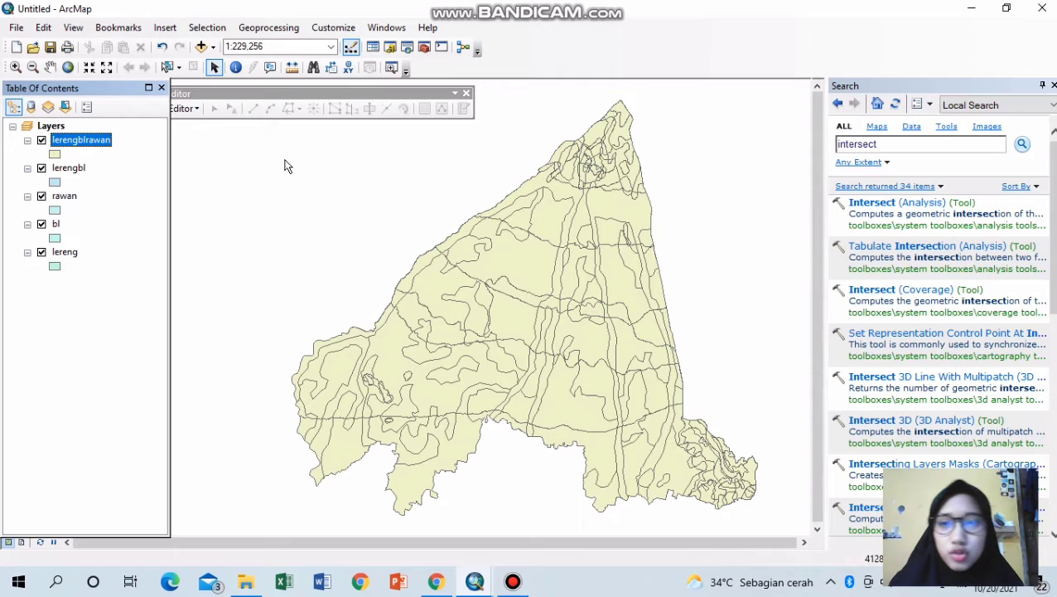
- Open the attribute table of lerengblrawan and examine its Harkat, Harkat_1 and Harkat_12 columns
right_click(90, 140)
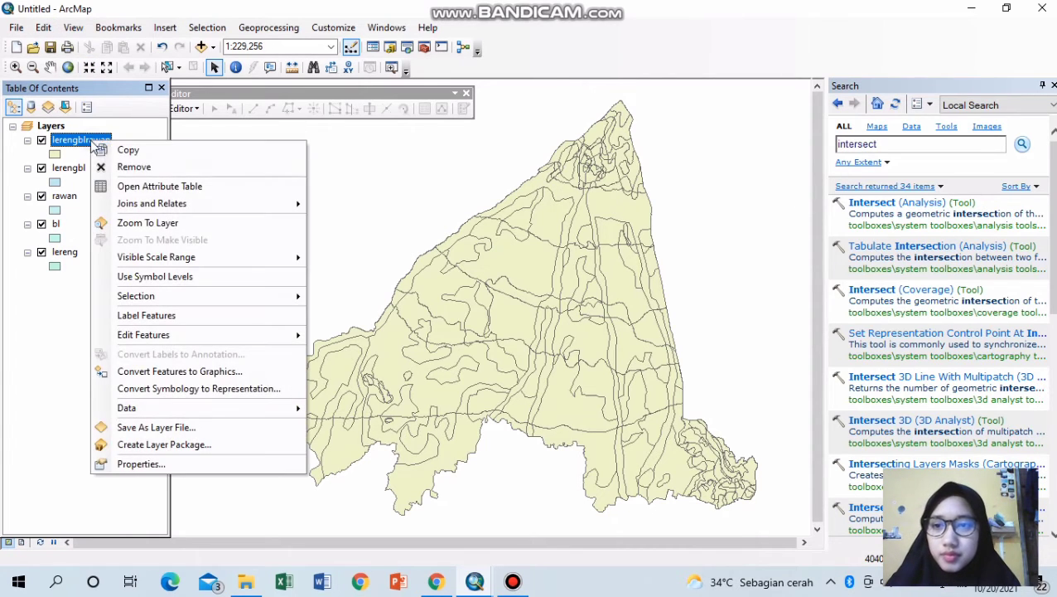
left_click(141, 187)
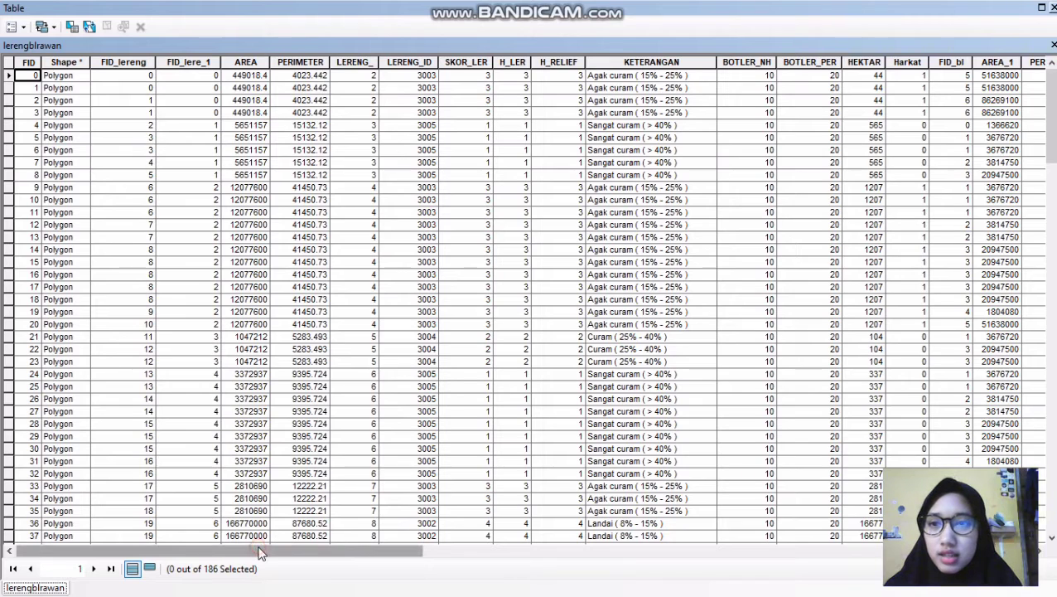
left_click_drag(259, 554, 284, 556)
left_click_drag(323, 564, 382, 561)
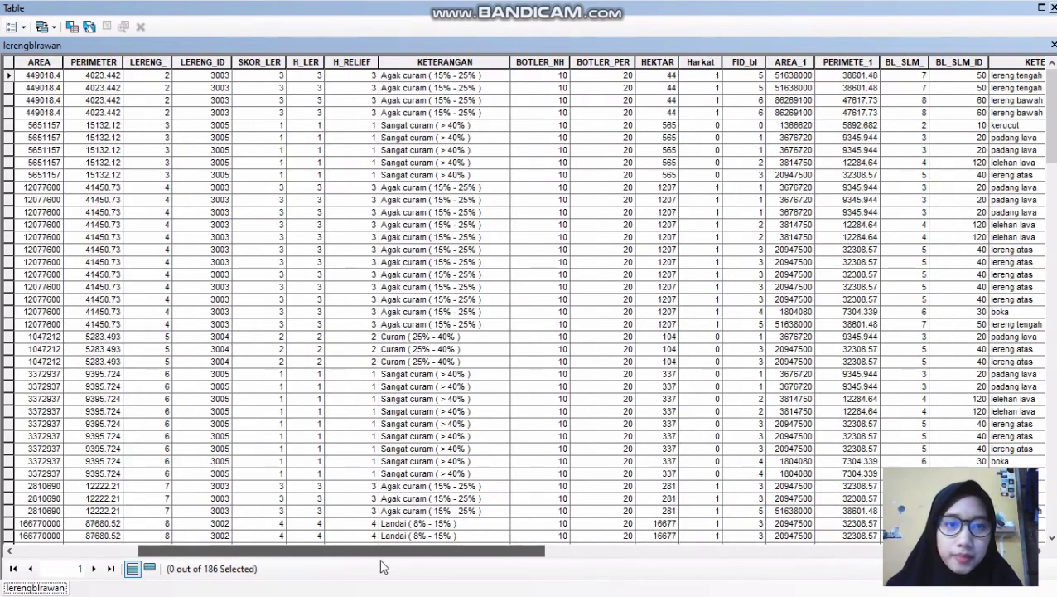
left_click(699, 63)
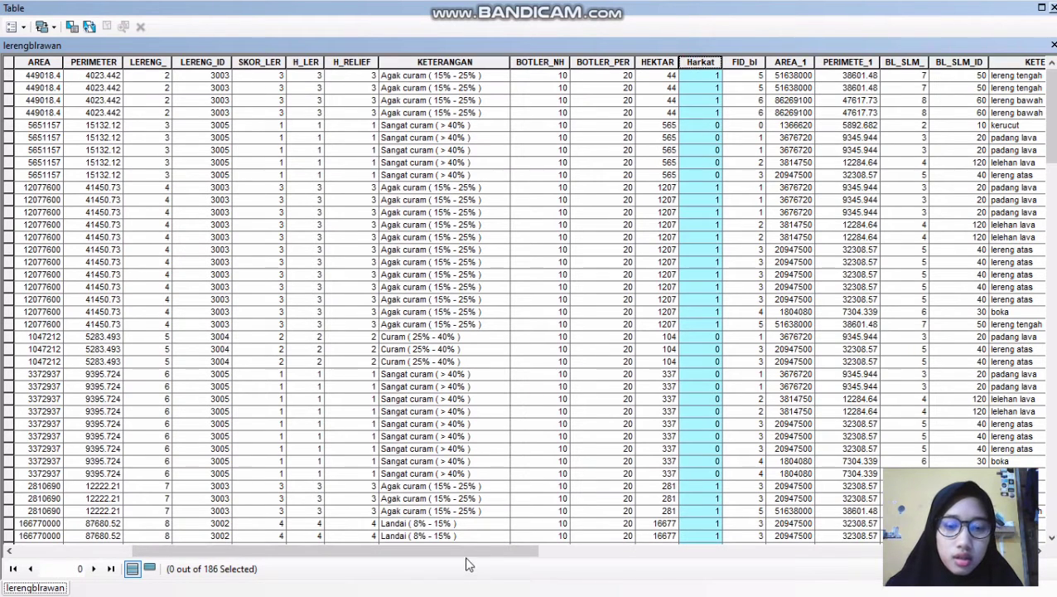
left_click_drag(464, 557, 728, 587)
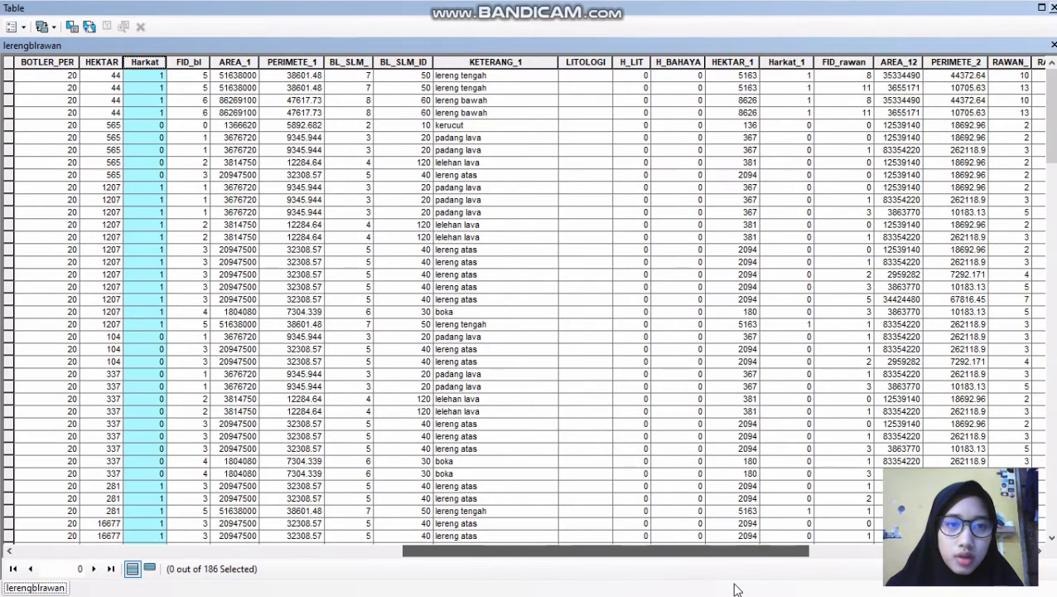
left_click(779, 62)
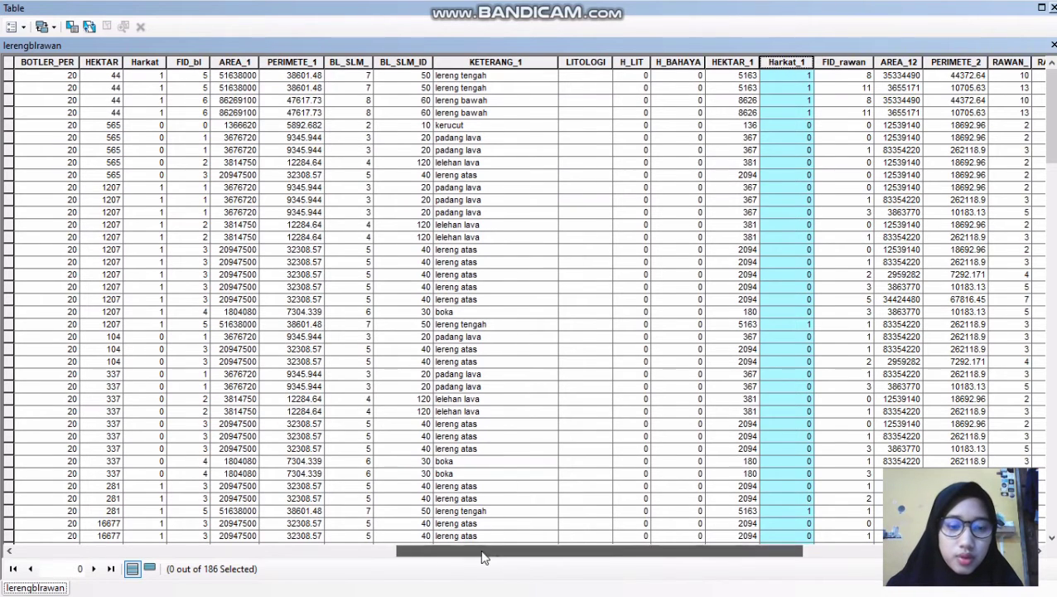
left_click_drag(484, 552, 738, 587)
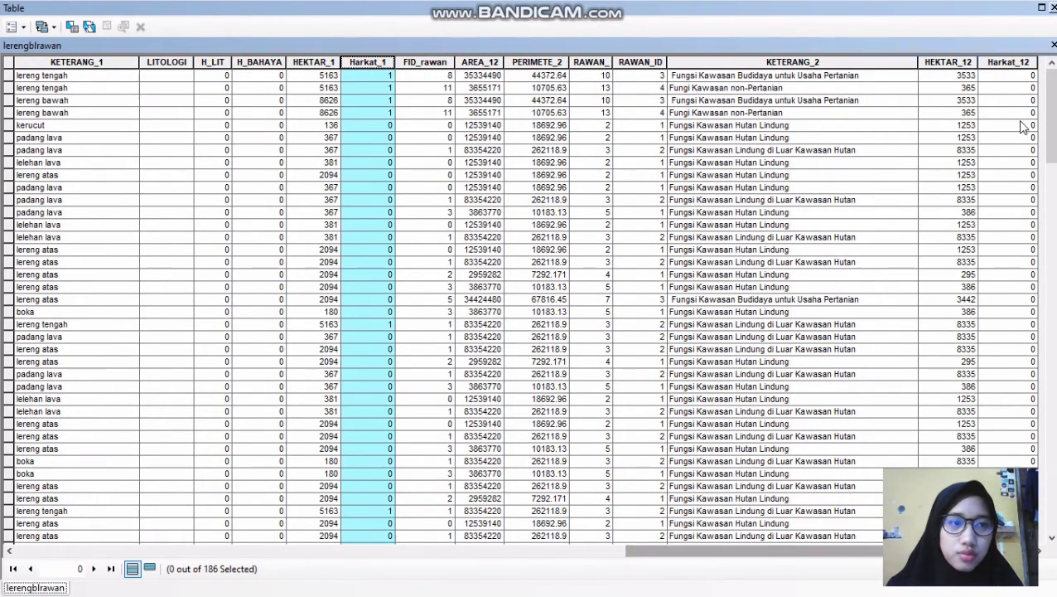
left_click(1012, 65)
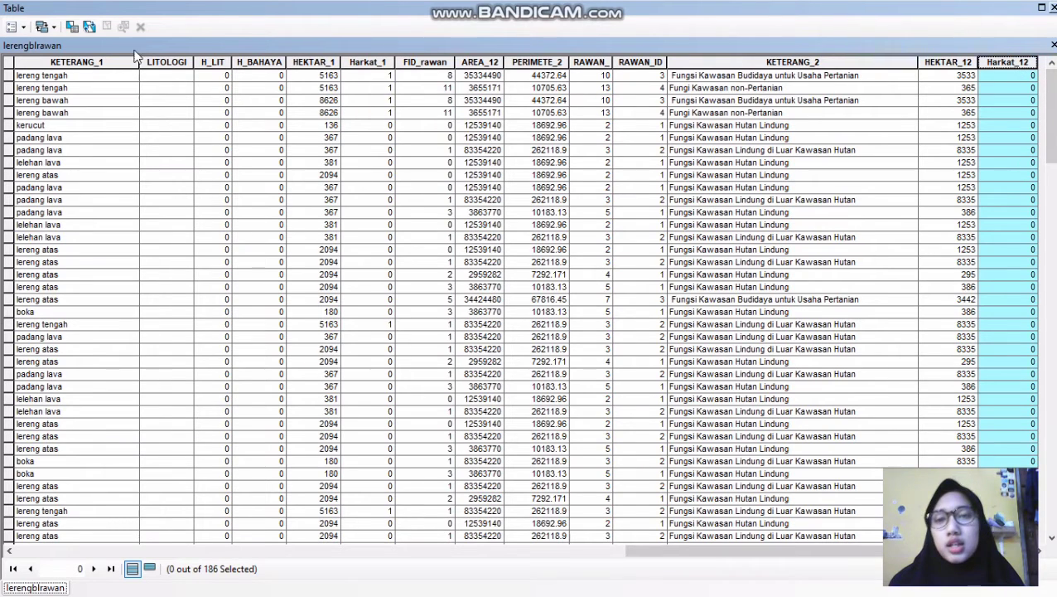
- Add a Short Integer field named skor_total to the lerengblrawan attribute table
left_click(11, 26)
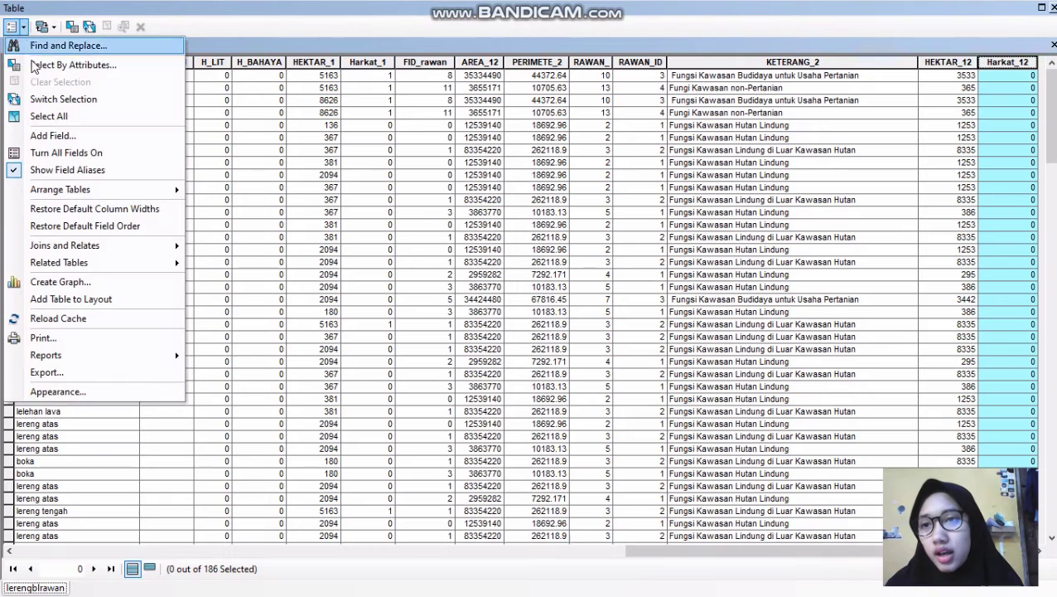
left_click(42, 135)
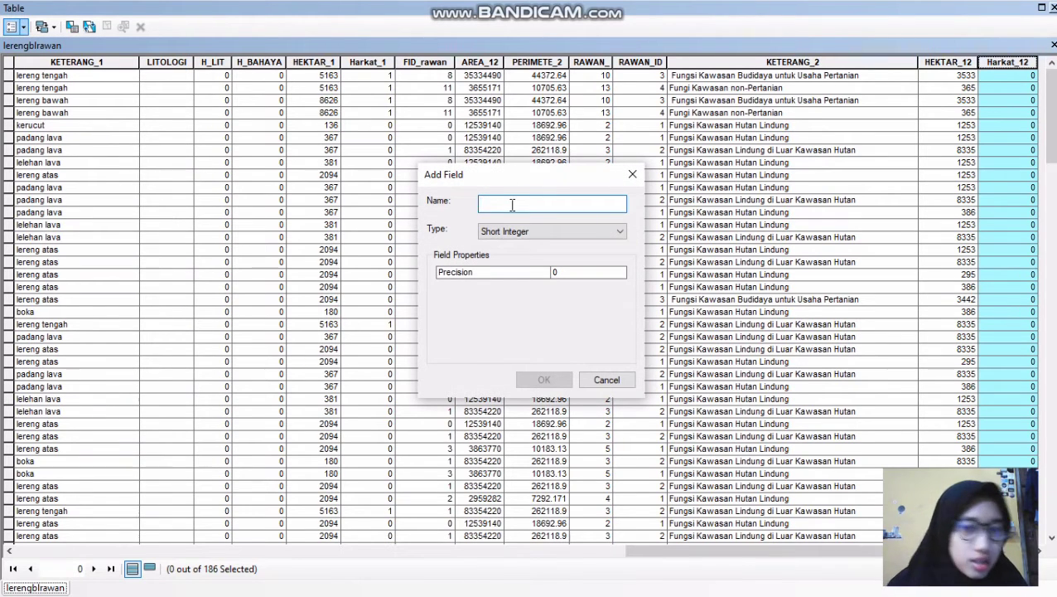
type("skor_total")
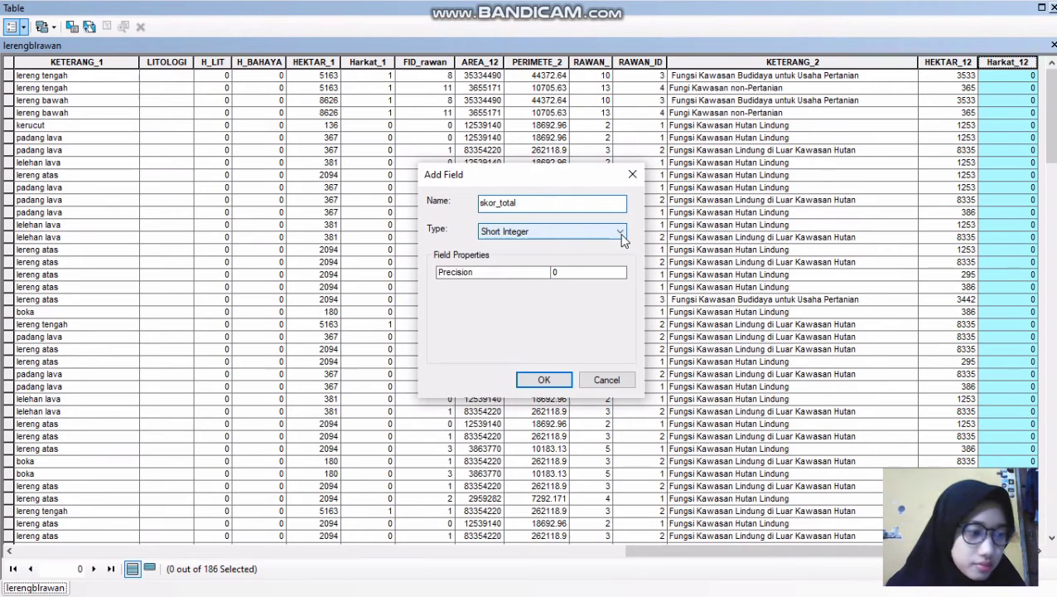
left_click(538, 382)
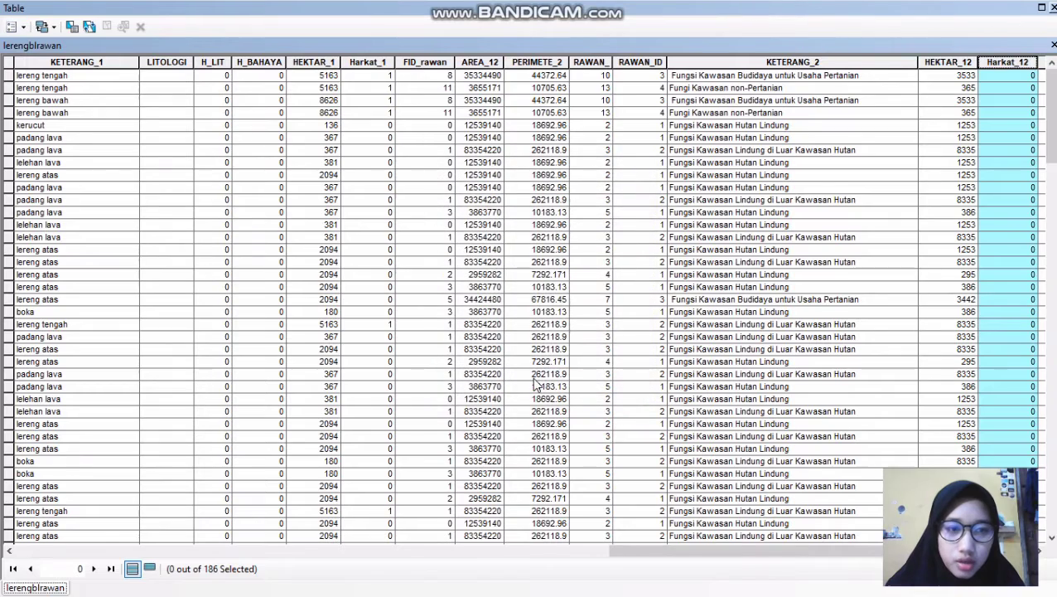
- Open the Field Calculator for the skor_total column, accepting calculation outside an edit session
left_click(652, 545)
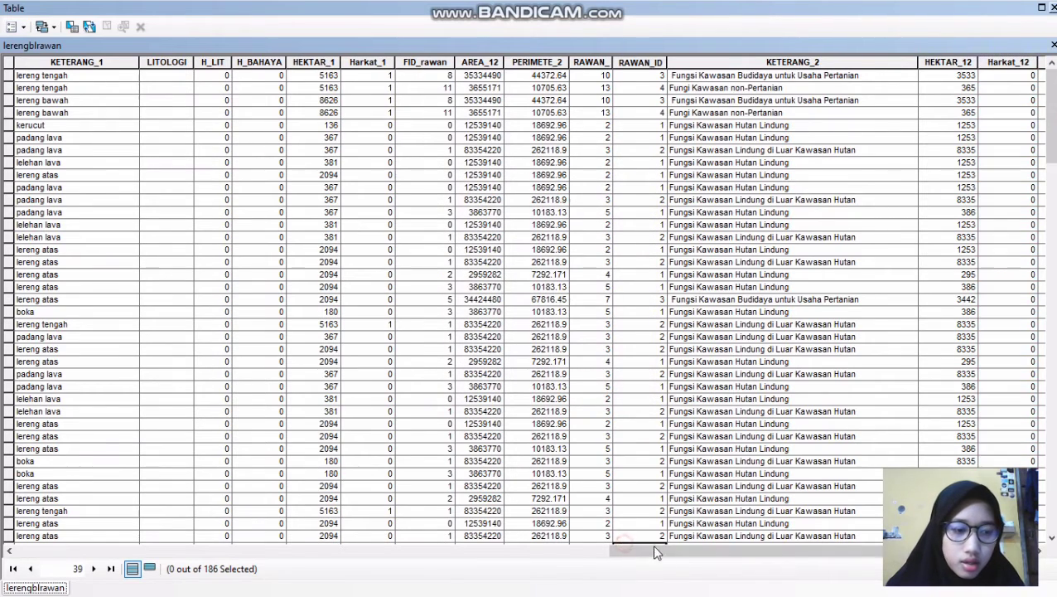
left_click_drag(706, 551, 776, 554)
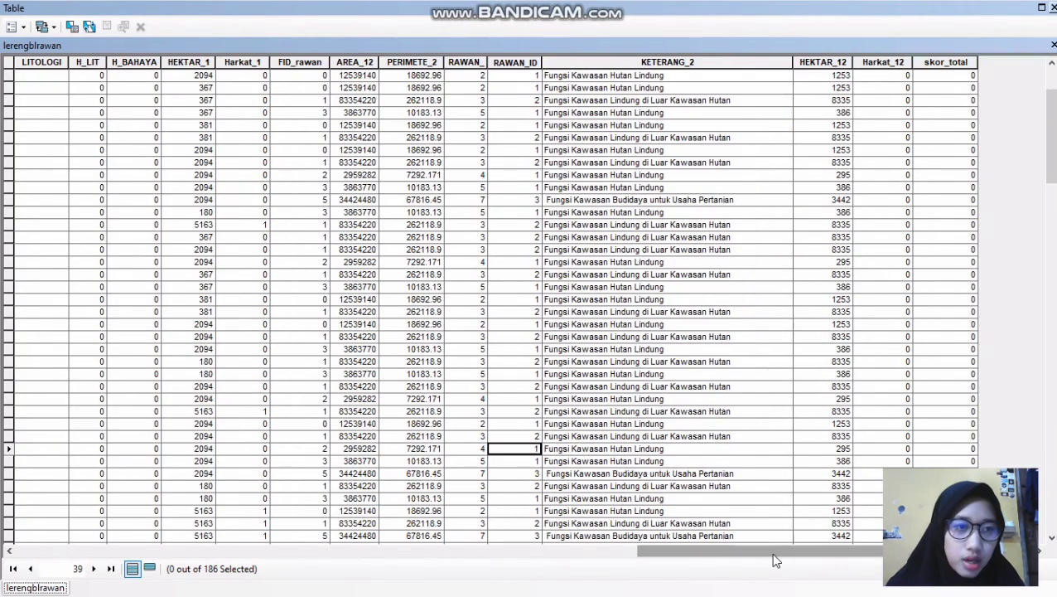
left_click(945, 75)
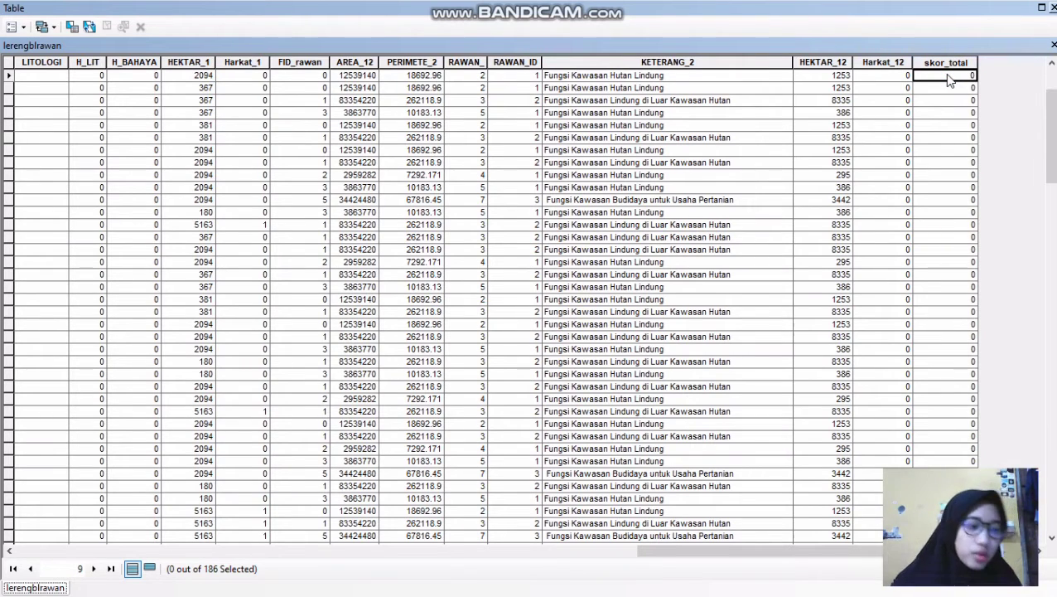
left_click(967, 63)
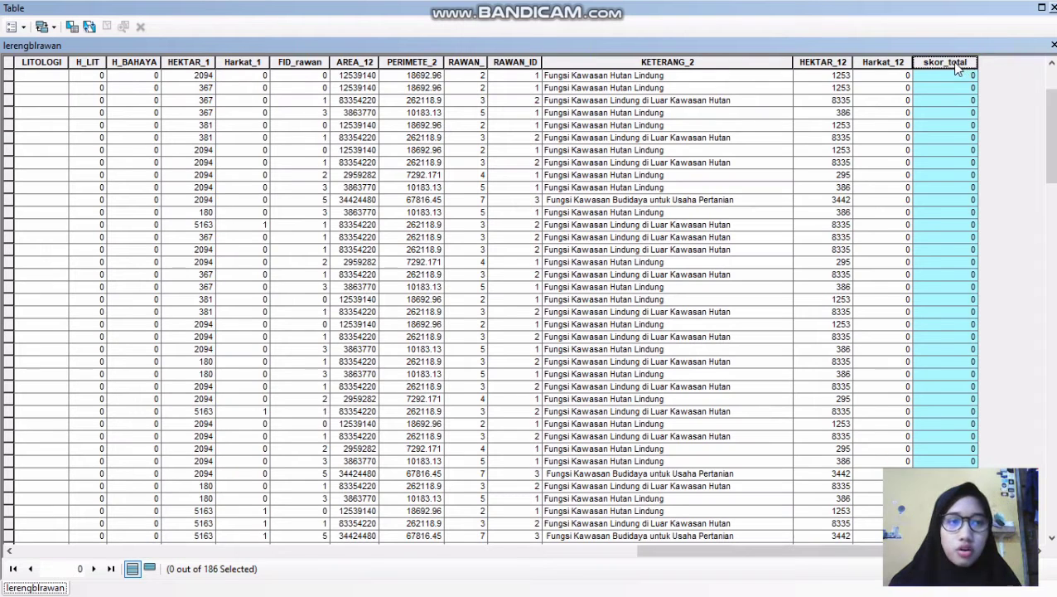
right_click(944, 61)
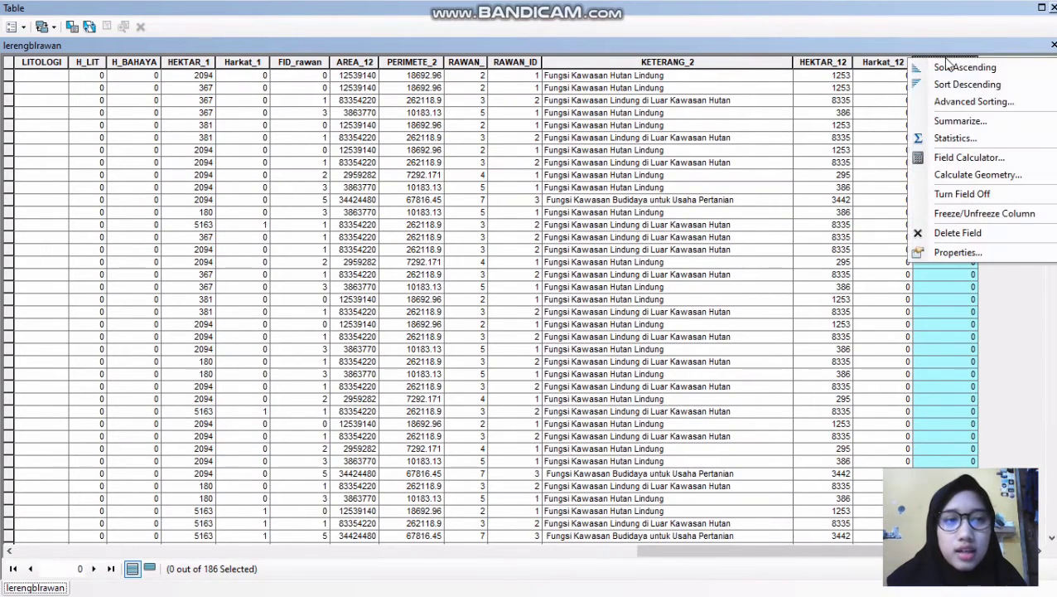
left_click(953, 158)
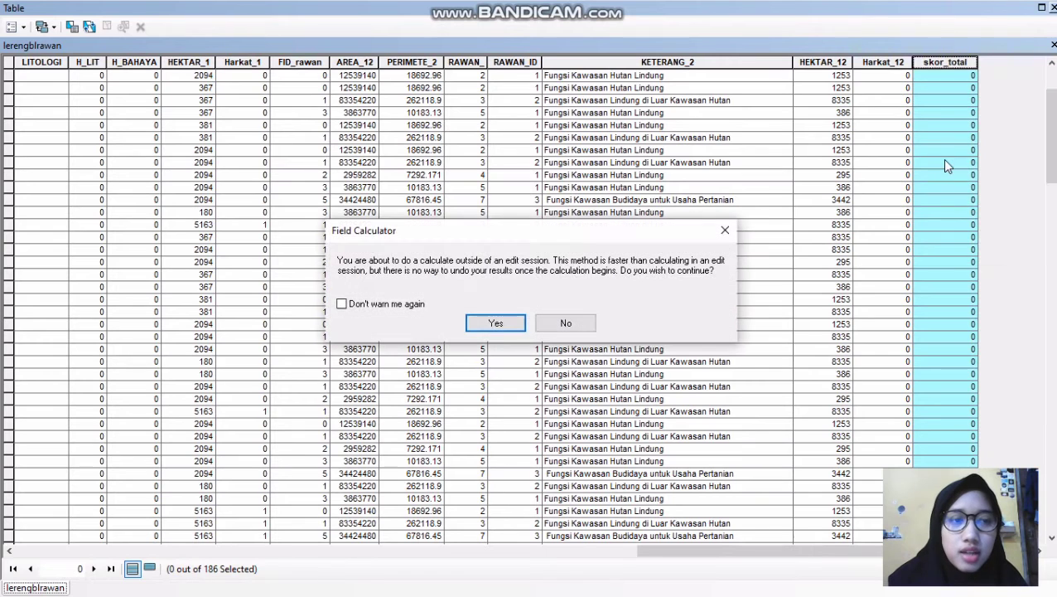
left_click(515, 324)
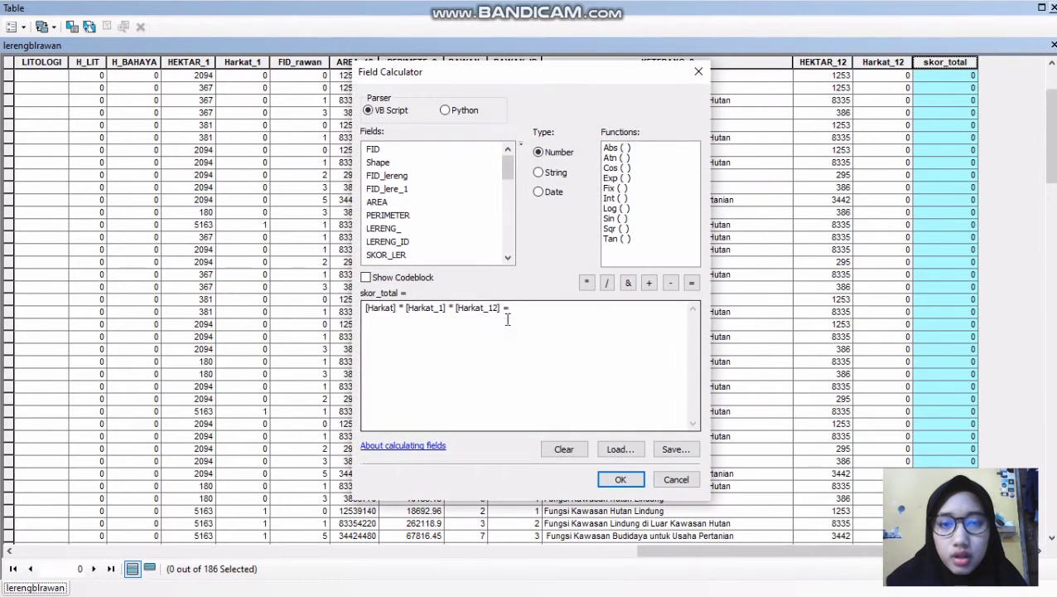
- Clear the leftover Harkat expression from the skor_total calculation
left_click_drag(504, 177, 504, 196)
double_click(378, 202)
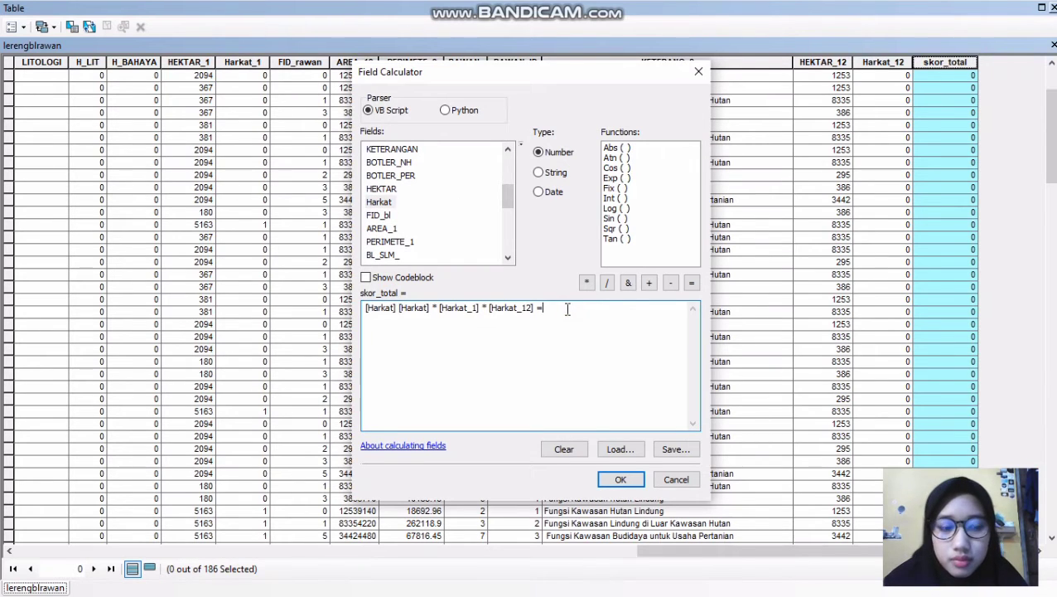
key("BackSpace")
key("BackSpace")
key("BackSpace")
key("BackSpace")
key("BackSpace")
key("BackSpace")
key("BackSpace")
key("BackSpace")
key("BackSpace")
key("BackSpace")
key("BackSpace")
key("BackSpace")
key("BackSpace")
key("BackSpace")
key("BackSpace")
key("BackSpace")
key("BackSpace")
key("BackSpace")
key("BackSpace")
key("BackSpace")
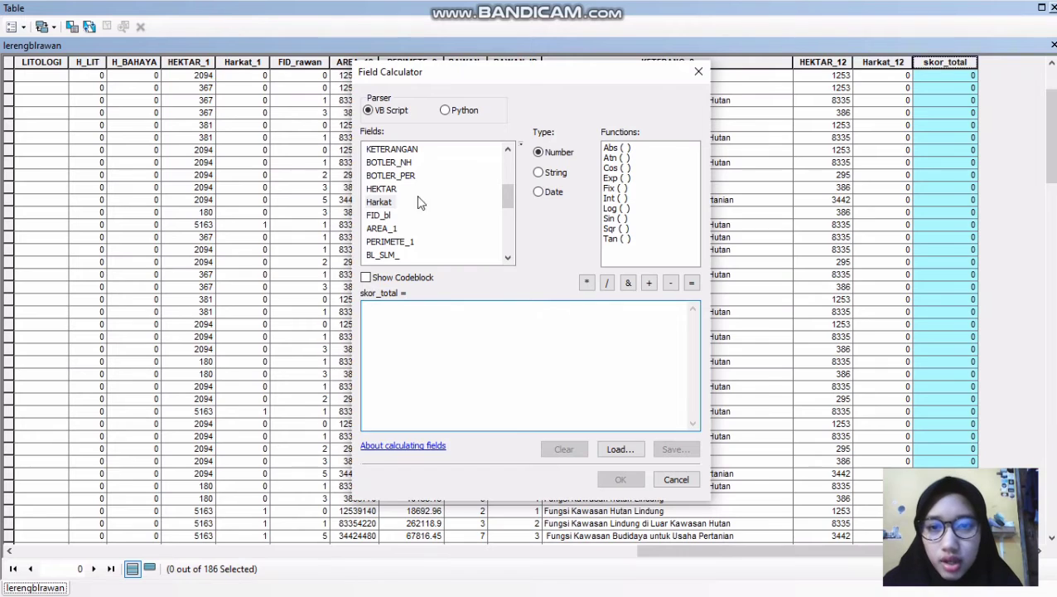
- Calculate skor_total with the expression [Harkat] * [Harkat_1] * [Harkat_12]
double_click(385, 202)
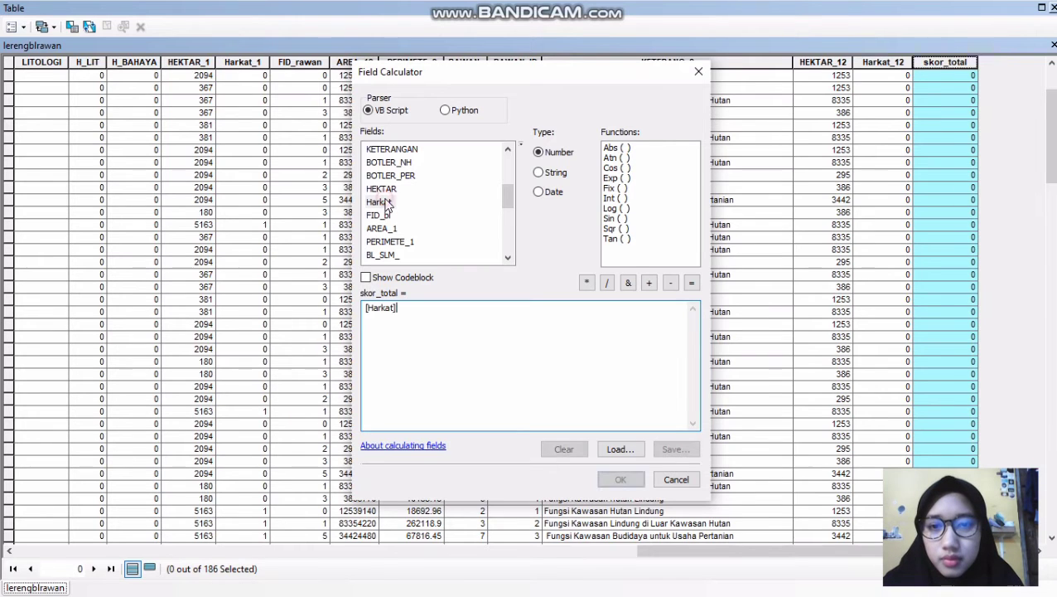
left_click(586, 283)
left_click_drag(508, 202, 508, 230)
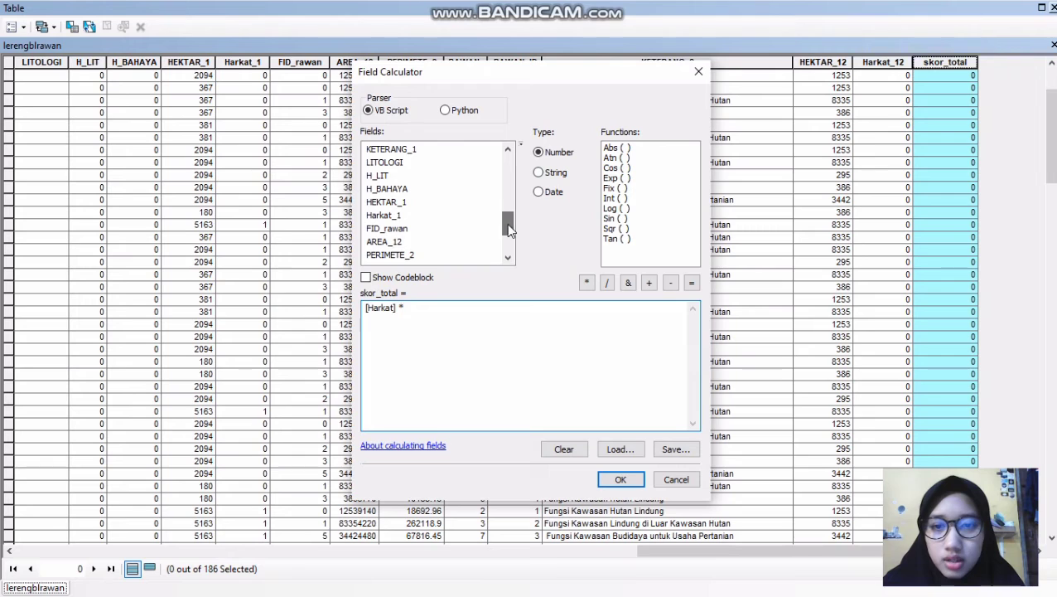
double_click(383, 215)
left_click(586, 282)
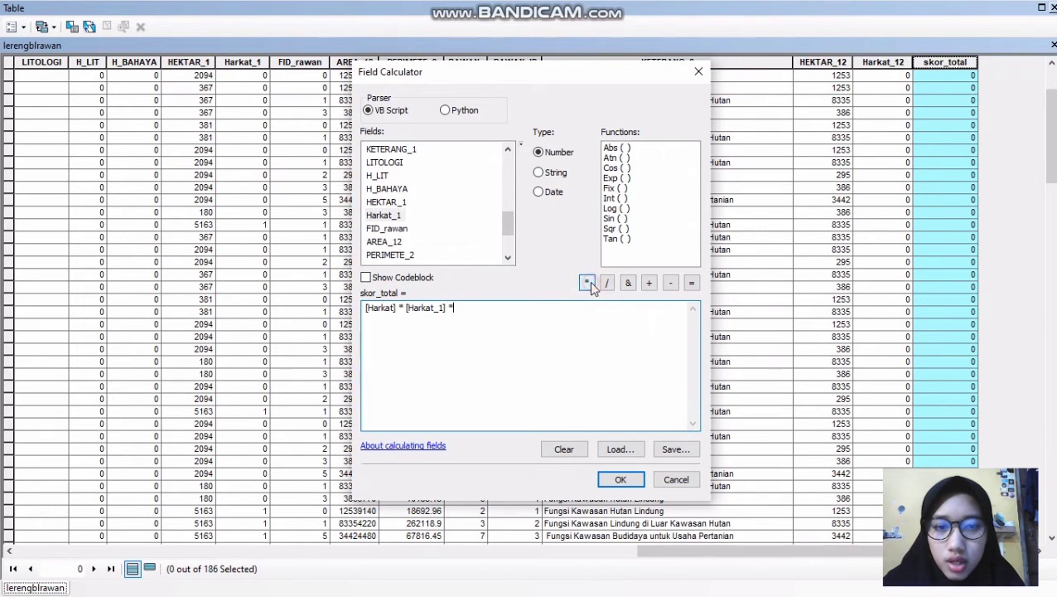
left_click_drag(508, 225, 507, 249)
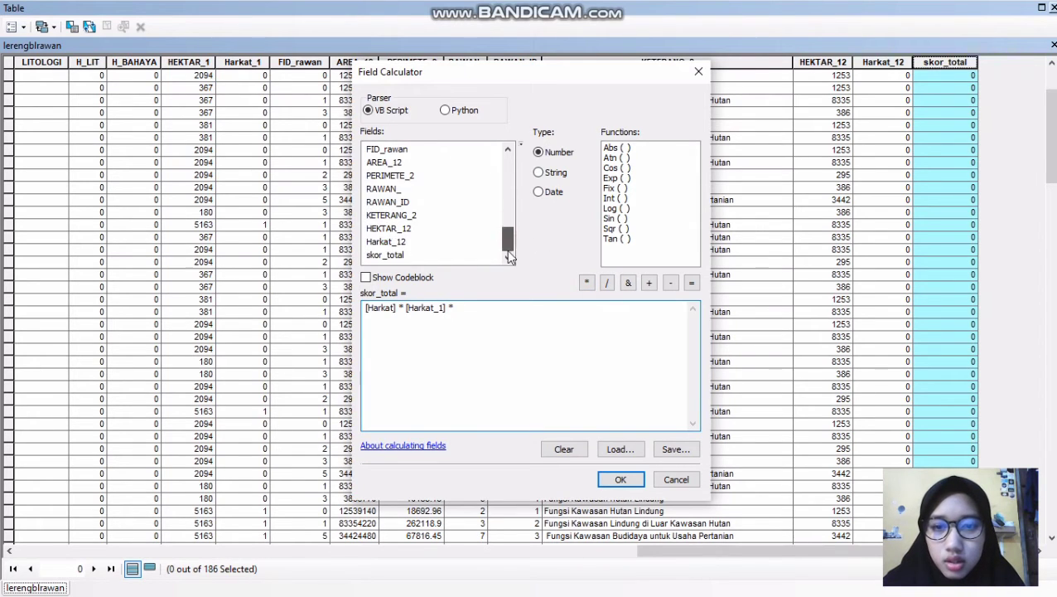
double_click(377, 241)
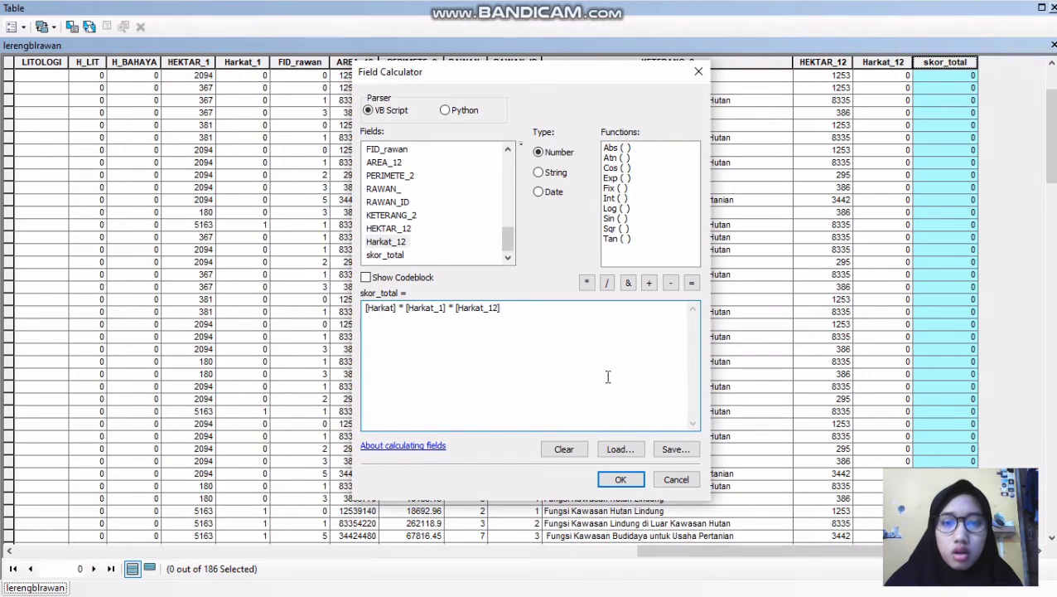
left_click(618, 480)
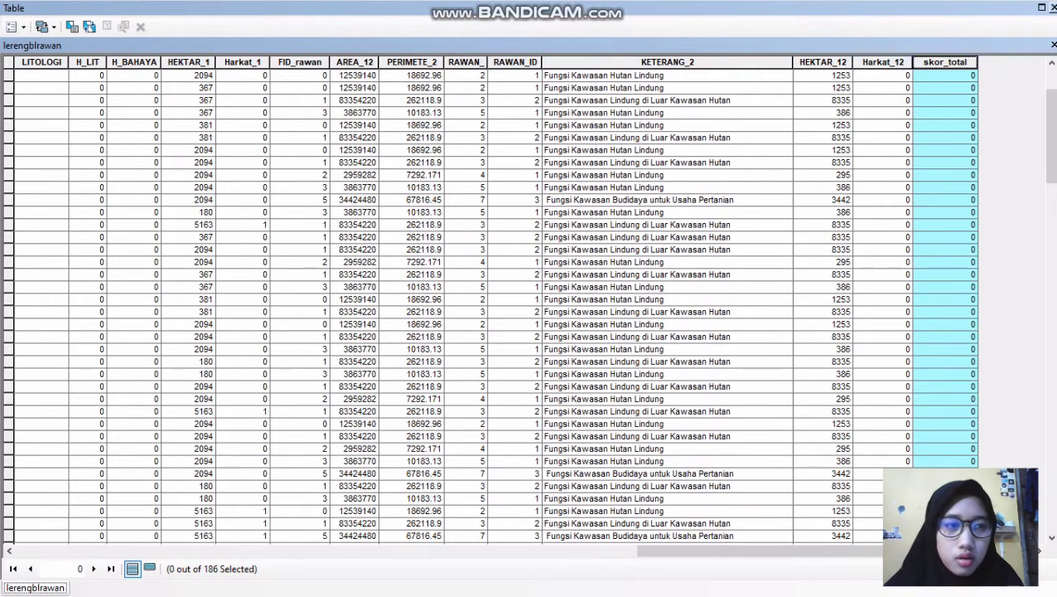
- Review the calculated skor_total values across the lerengblrawan records and close the attribute table
left_click_drag(1049, 137, 1038, 53)
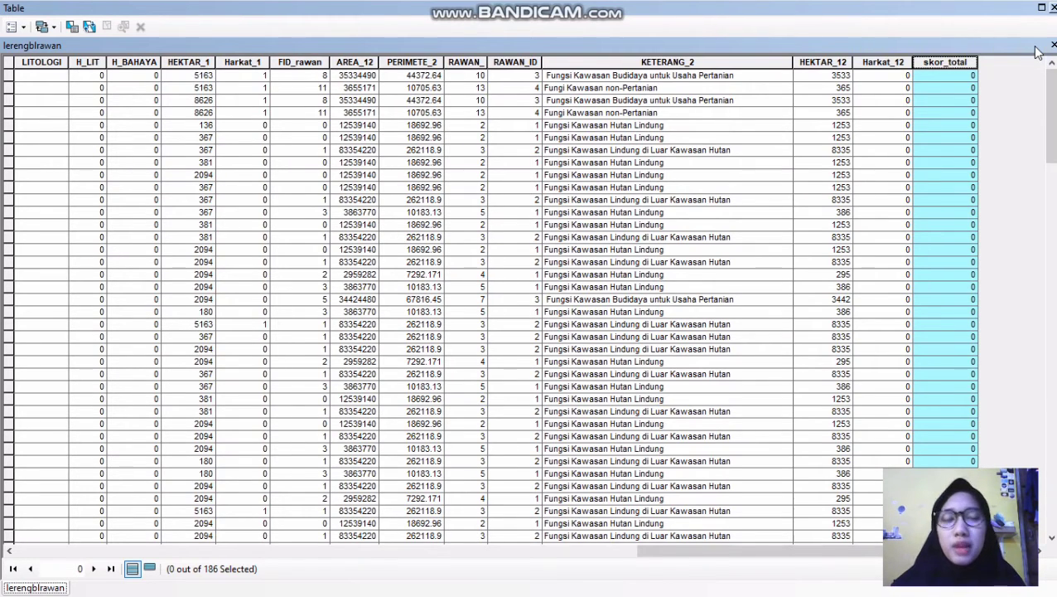
left_click_drag(1048, 79, 1048, 185)
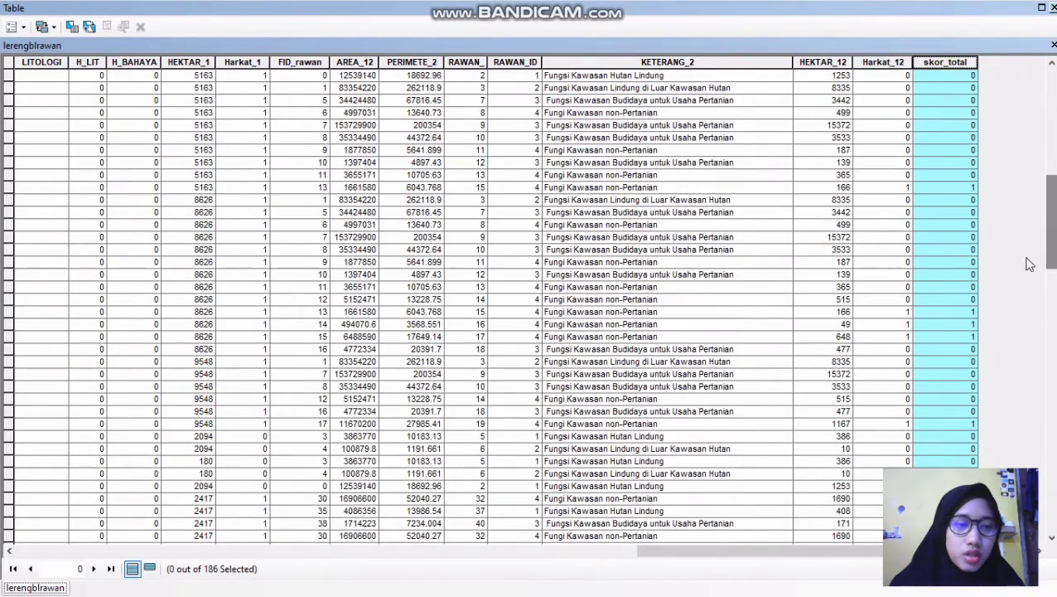
left_click(955, 323)
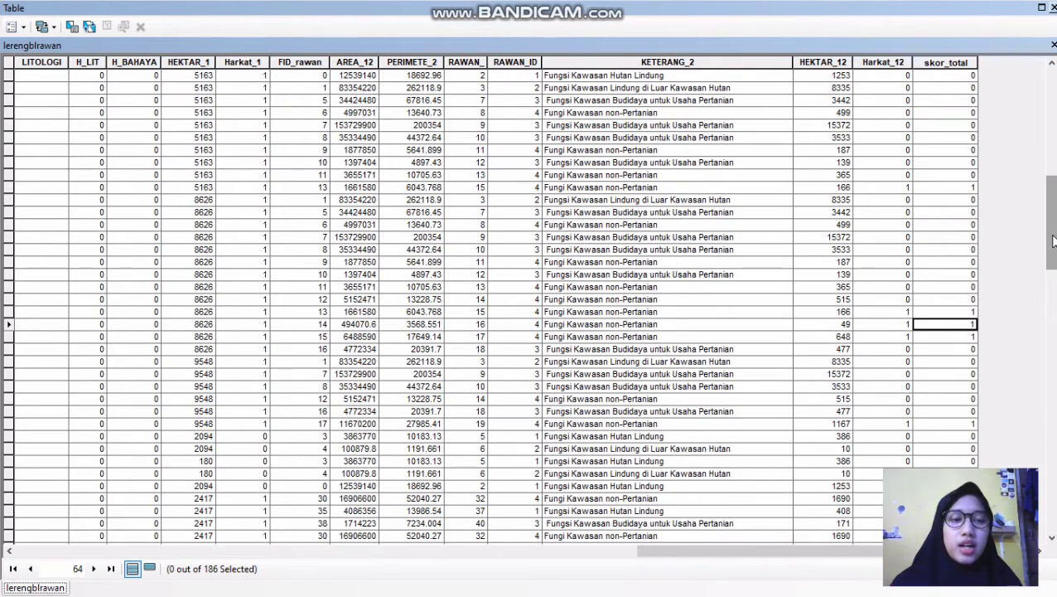
left_click_drag(1053, 241, 1053, 132)
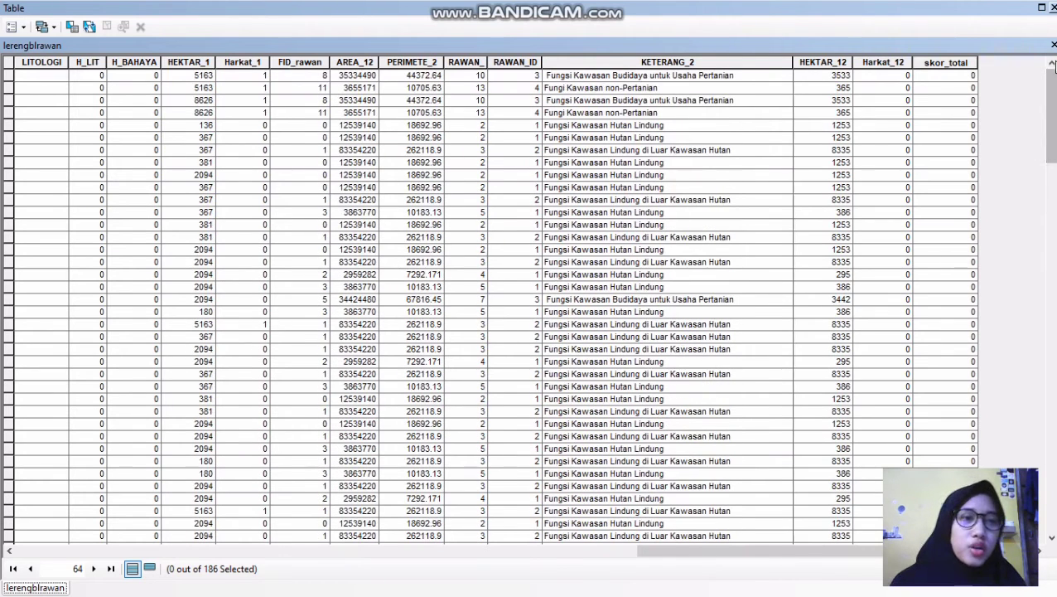
left_click(1053, 8)
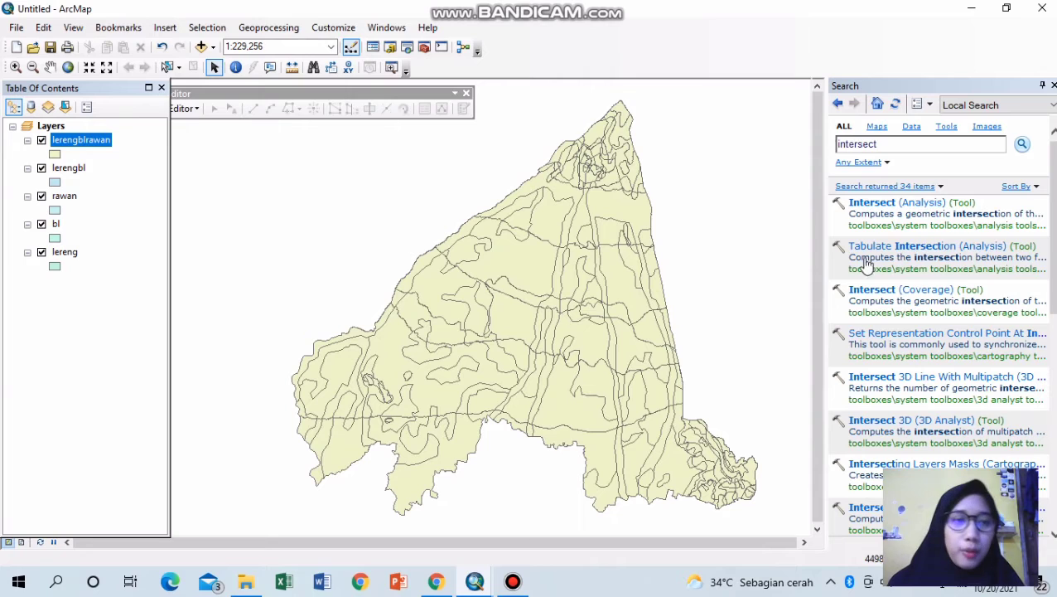
- Replace the intersect search term with dissolve and search for the Dissolve tool
left_click(946, 144)
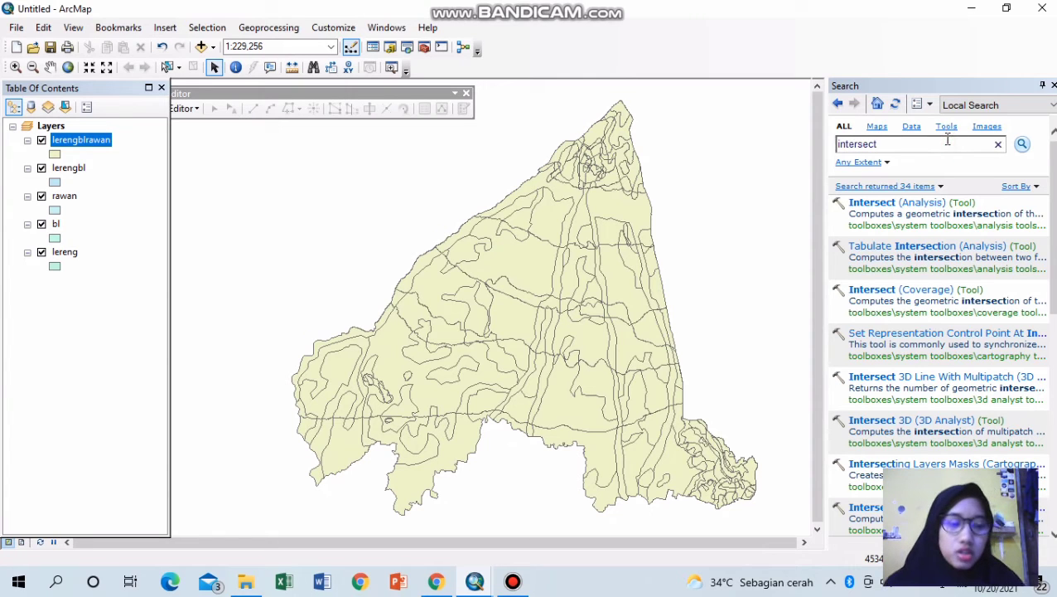
key("BackSpace")
key("BackSpace")
key("BackSpace")
key("BackSpace")
key("BackSpace")
key("BackSpace")
key("BackSpace")
key("BackSpace")
key("BackSpace")
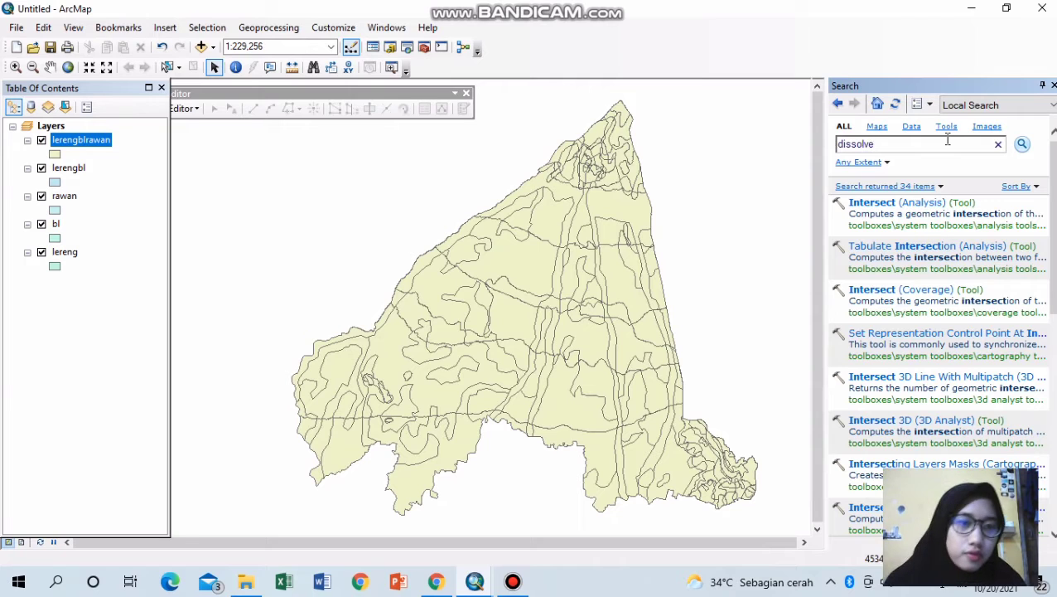
key("Return")
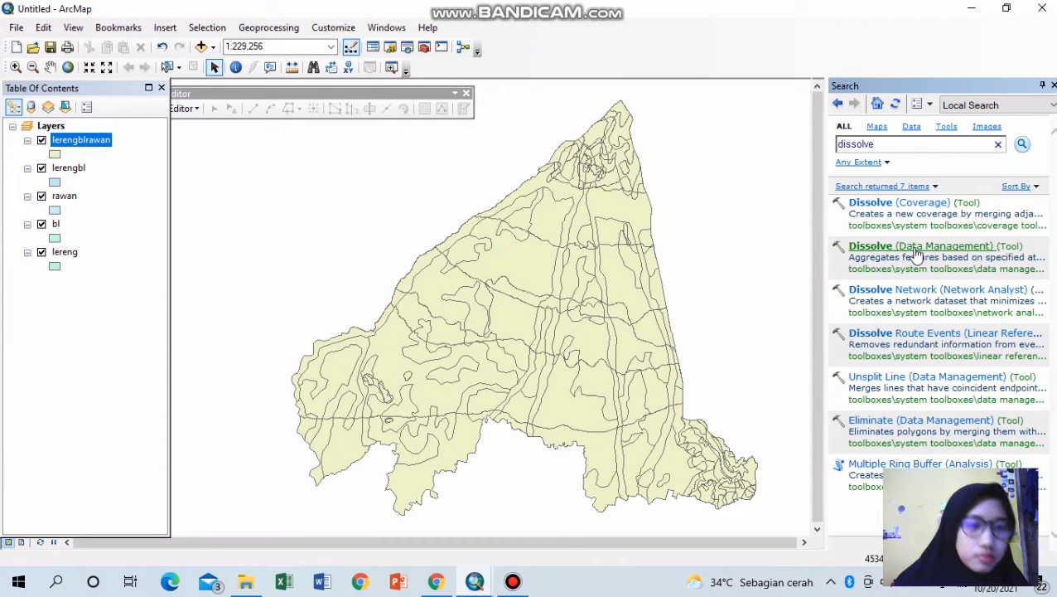
- Dissolve lerengblrawan on the skor_total field into the output feature class lerengblrawan_Dissolve
left_click(896, 245)
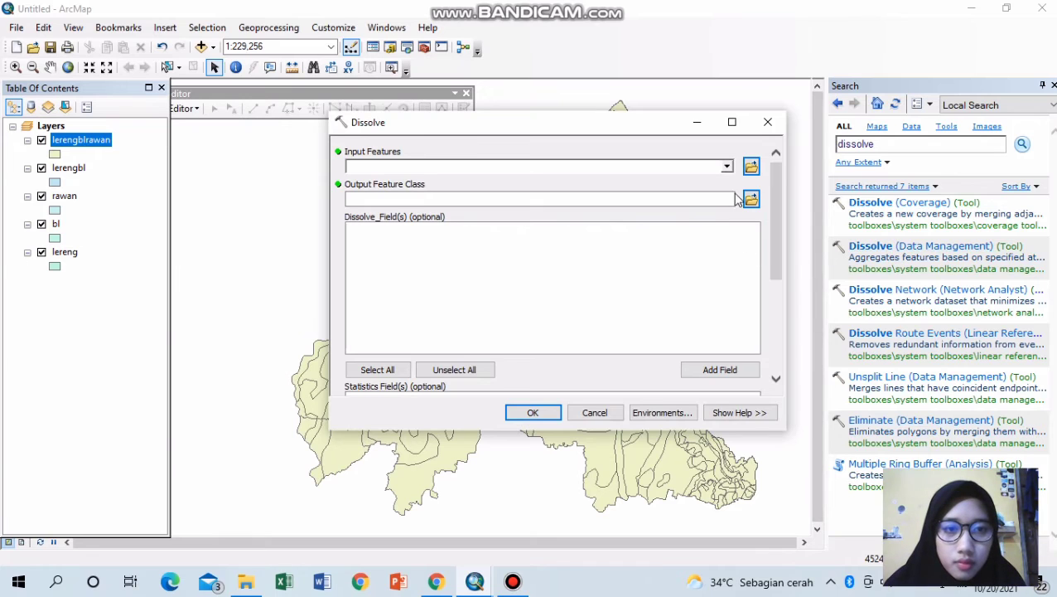
left_click(727, 168)
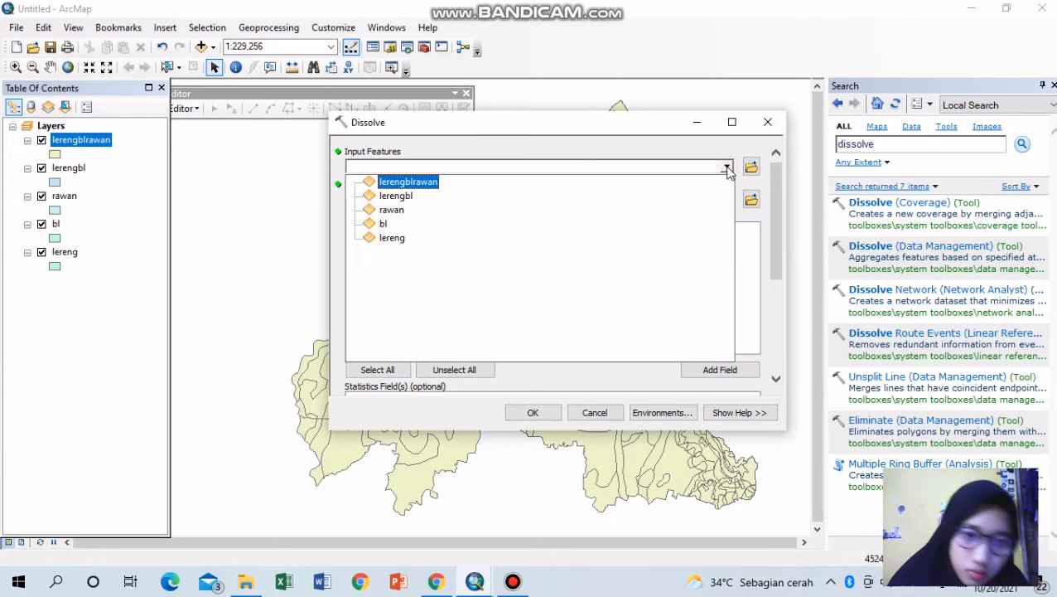
left_click(416, 183)
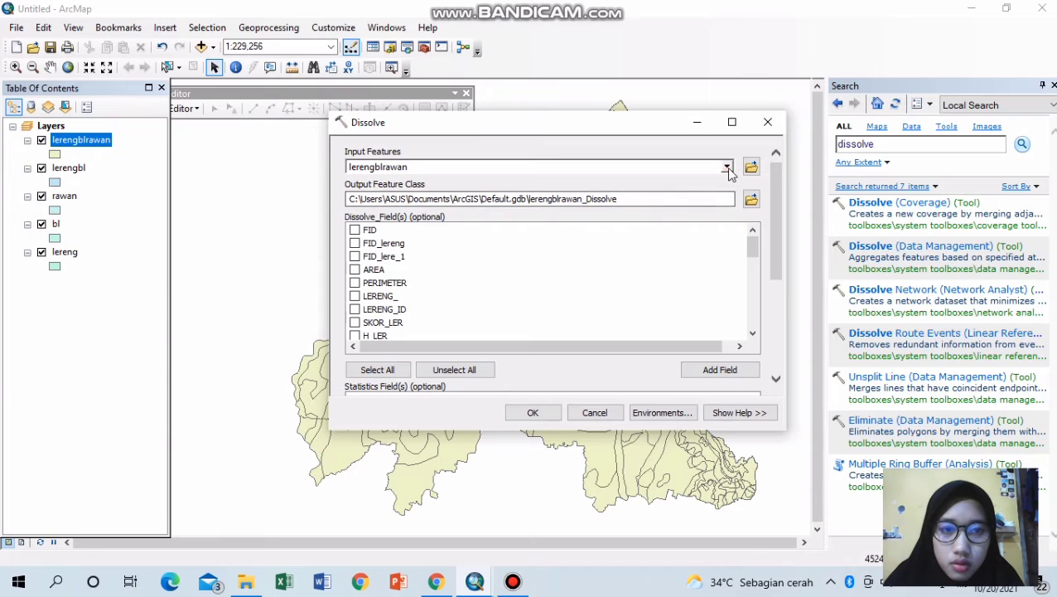
left_click(727, 166)
left_click(406, 182)
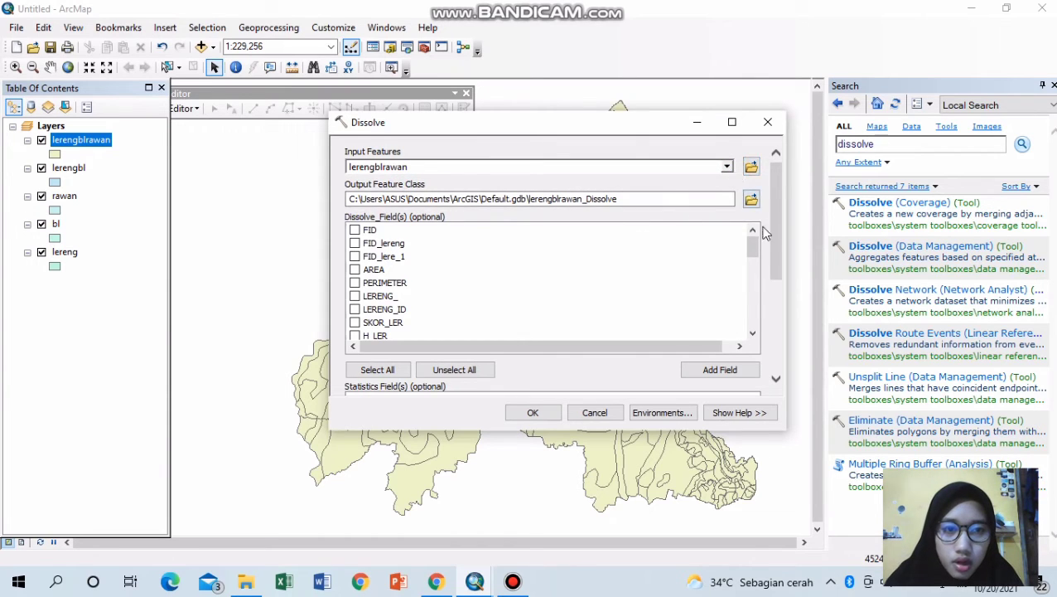
left_click_drag(754, 251, 753, 313)
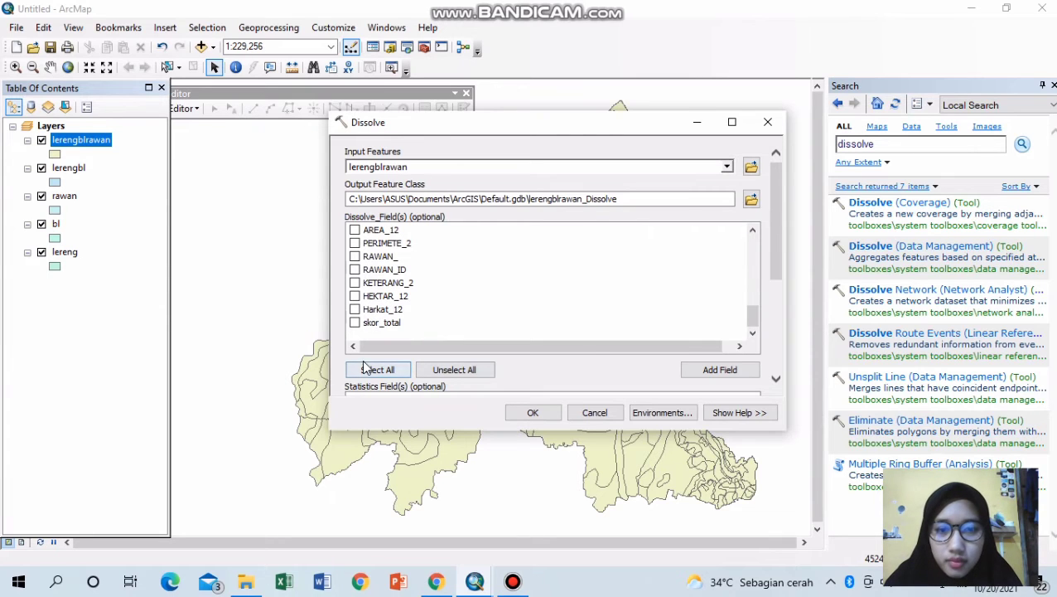
left_click(355, 322)
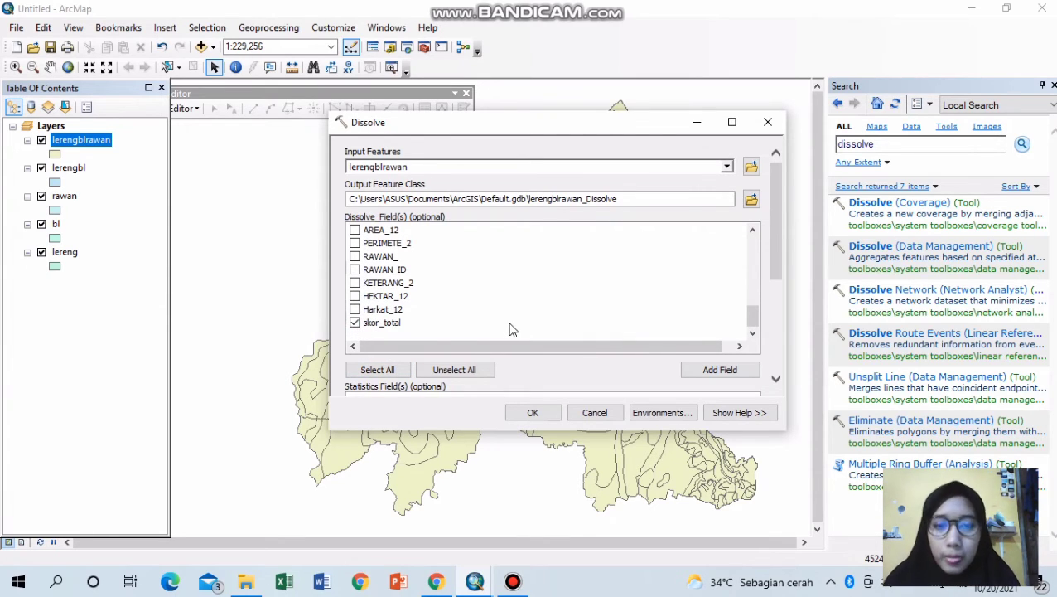
left_click(535, 414)
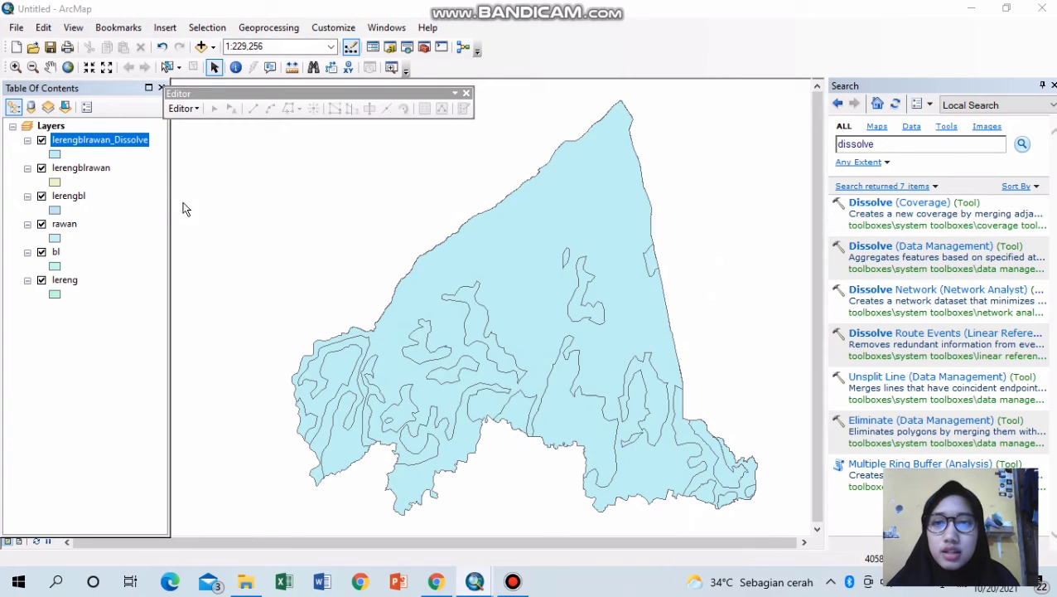
- Add a Text field named Kesesuaian with length 50 to the attribute table of lerengblrawan_Dissolve
right_click(108, 146)
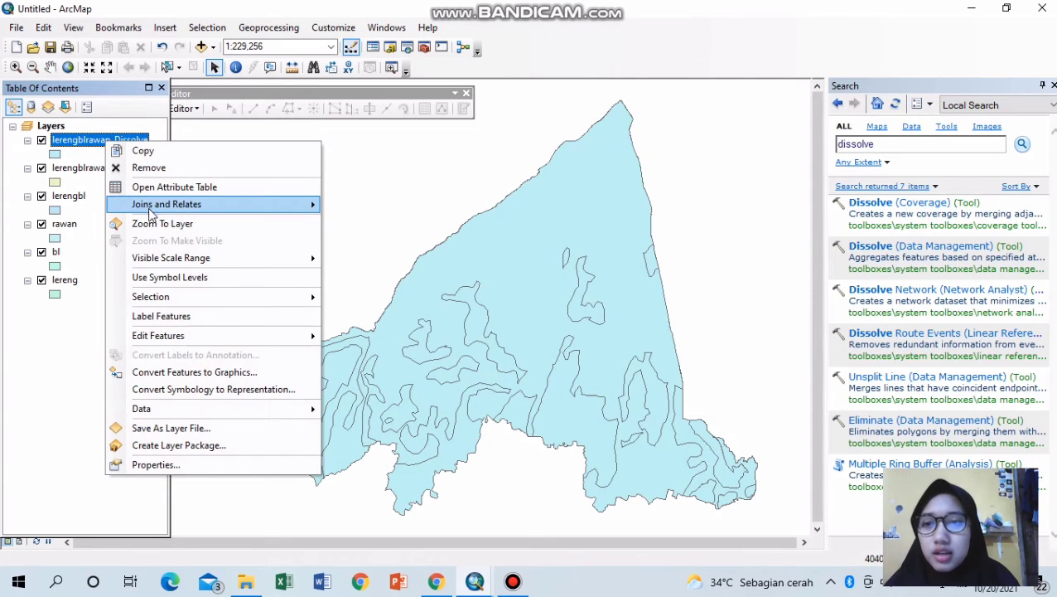
left_click(165, 188)
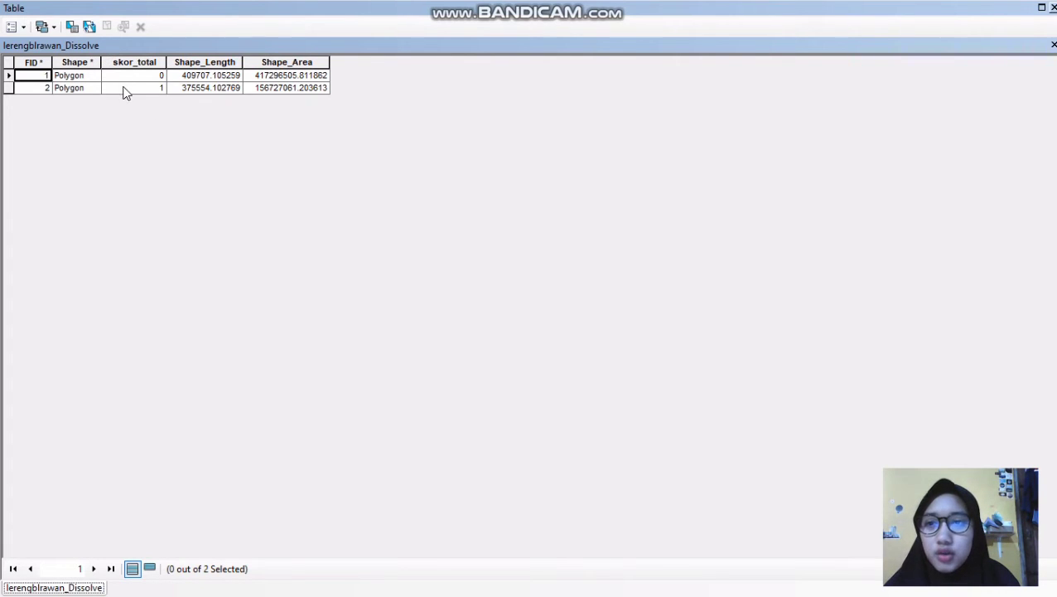
left_click(23, 27)
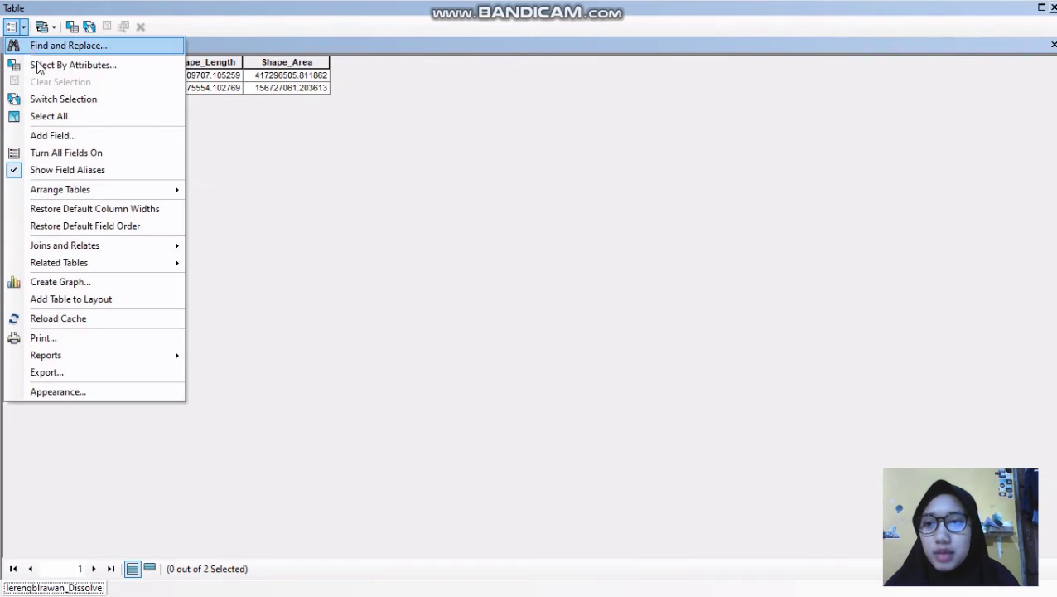
left_click(47, 136)
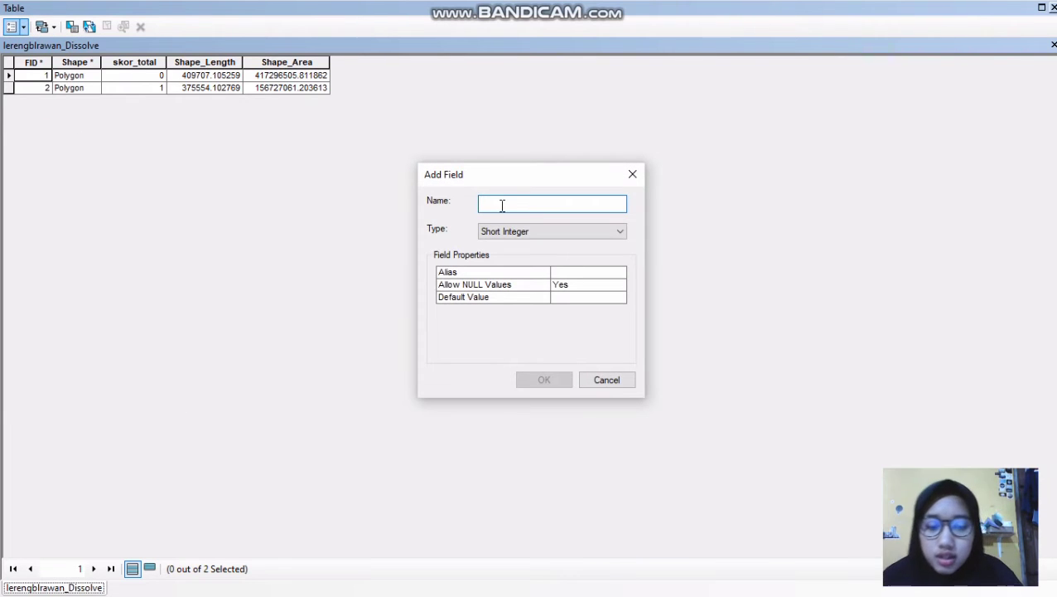
type("Kesesuaian")
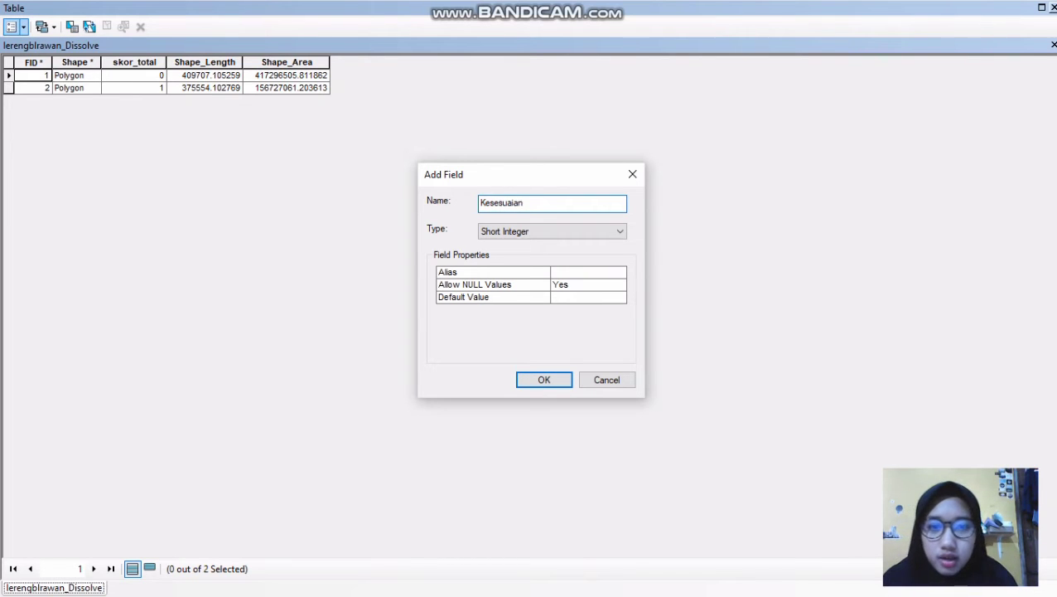
left_click(596, 231)
left_click(495, 286)
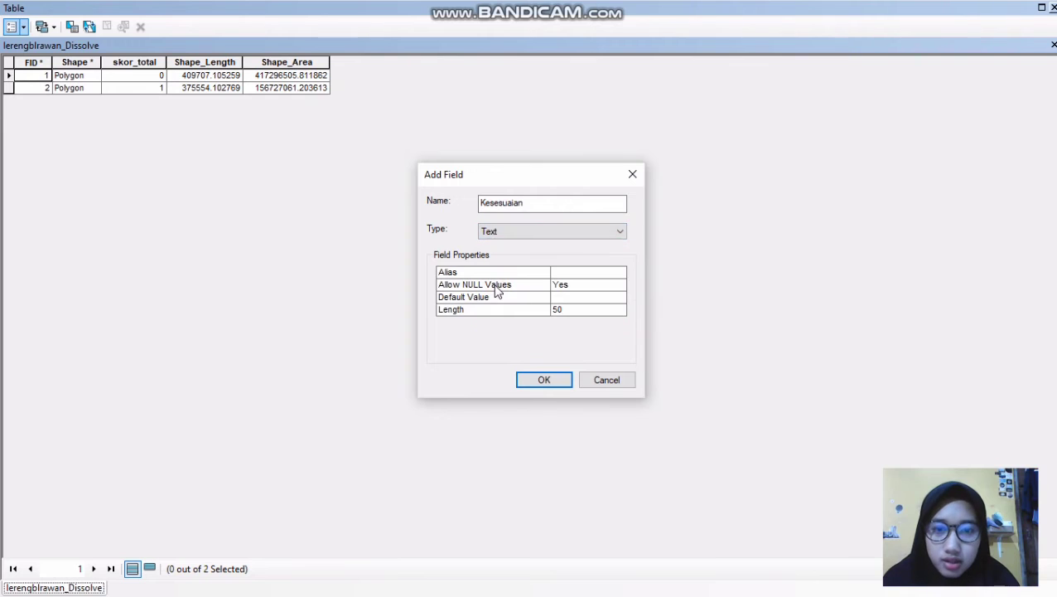
left_click(540, 379)
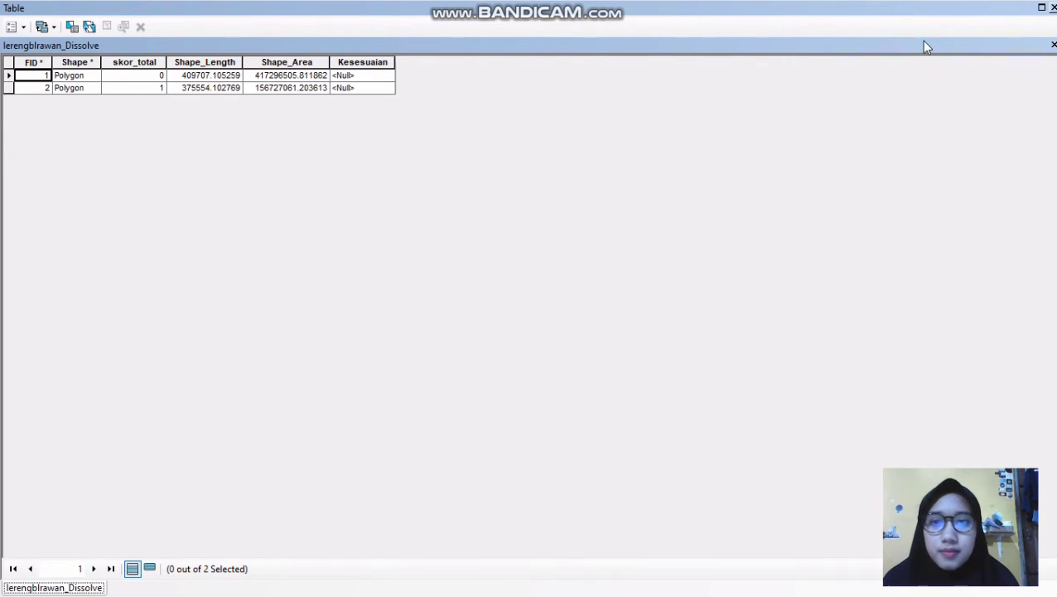
- Shrink the attribute table to uncover the Editor toolbar and start an edit session on lerengblrawan_Dissolve
left_click(358, 76)
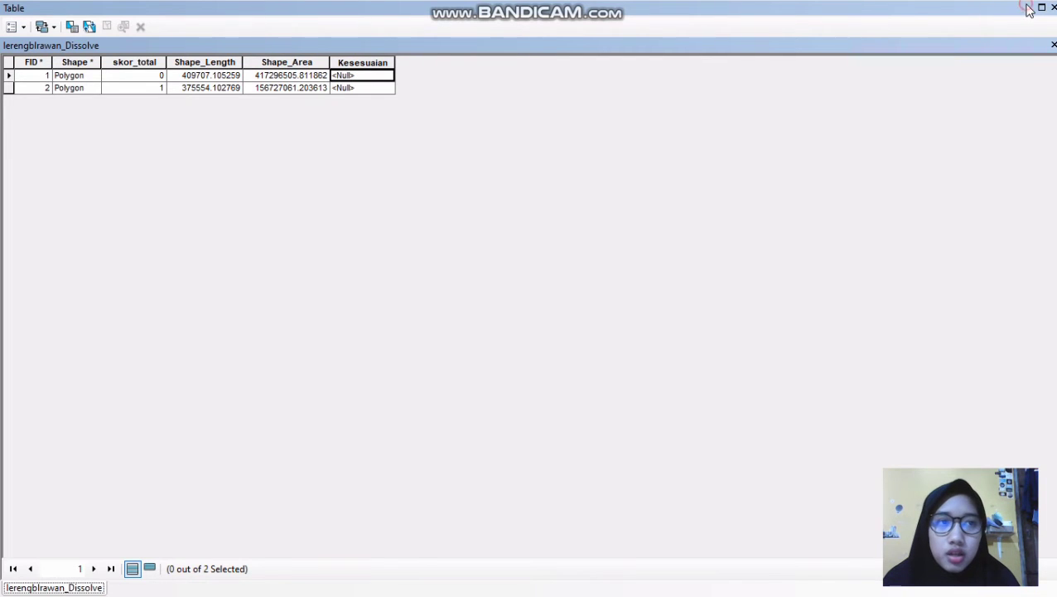
left_click_drag(1027, 10, 1025, 120)
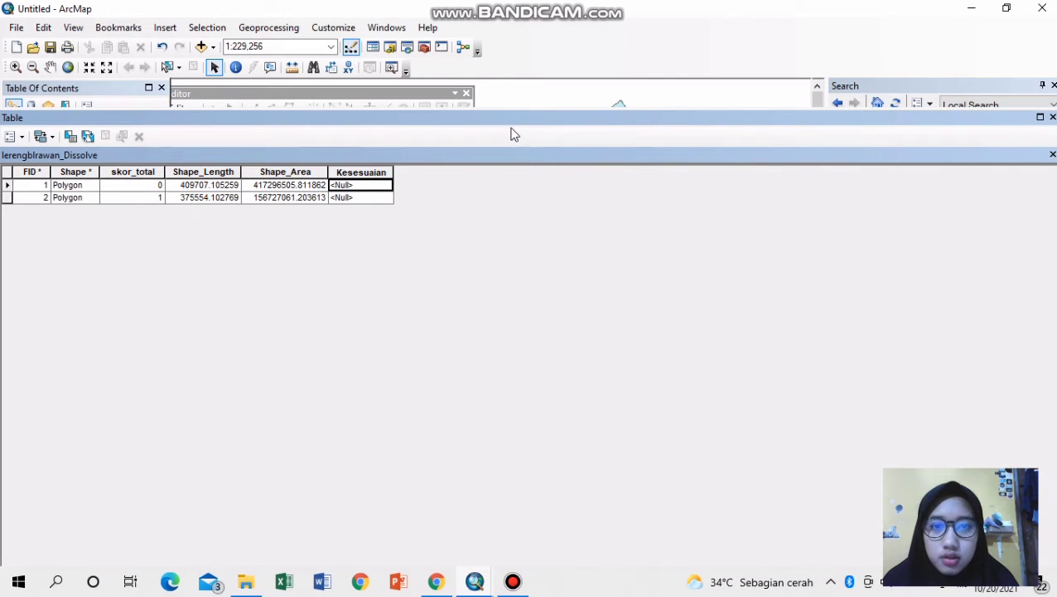
left_click_drag(507, 117, 511, 177)
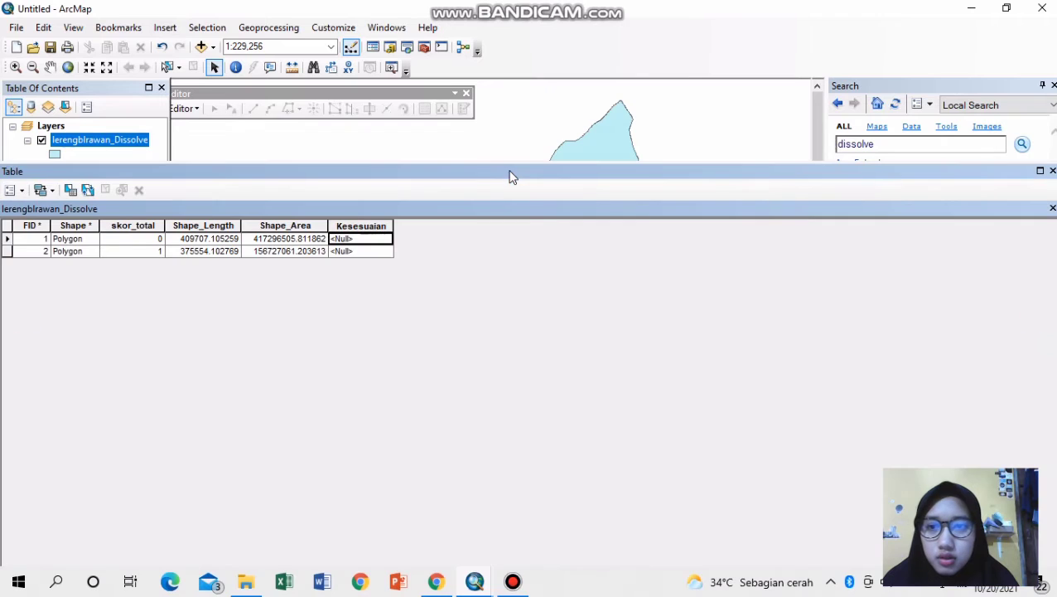
left_click(193, 109)
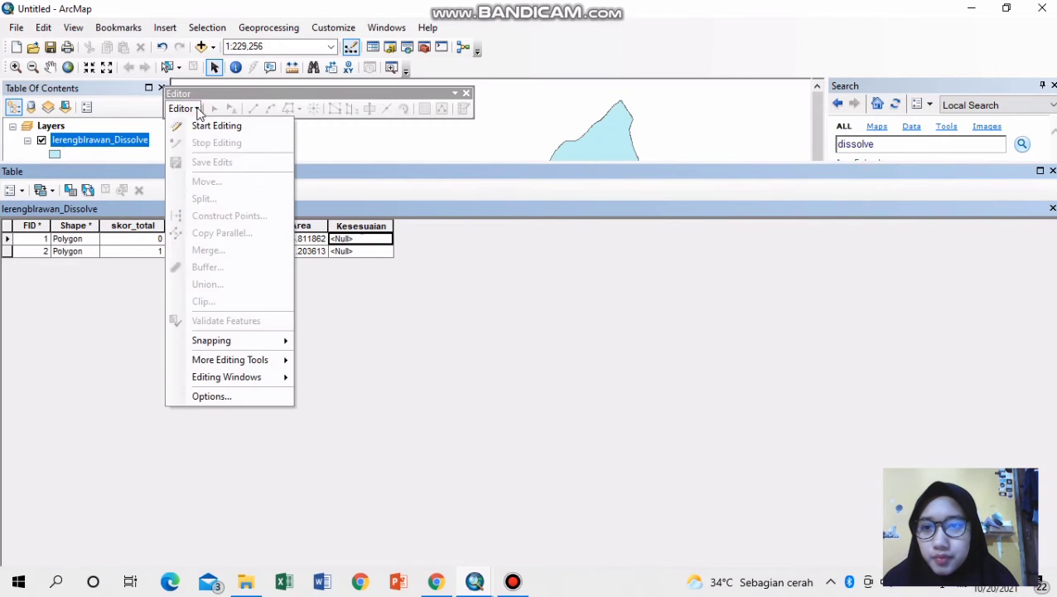
left_click(199, 129)
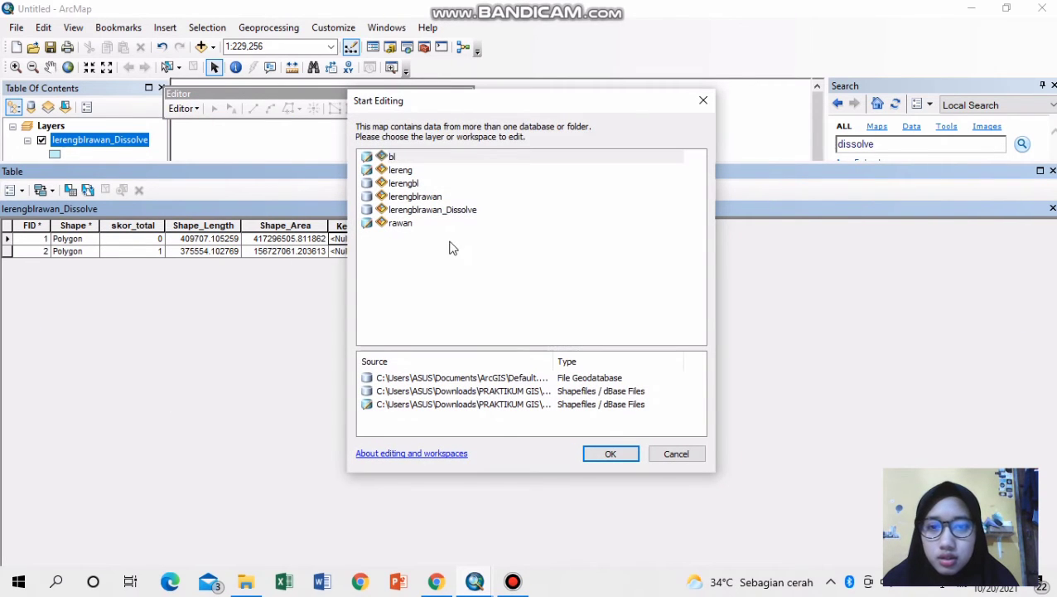
left_click(448, 213)
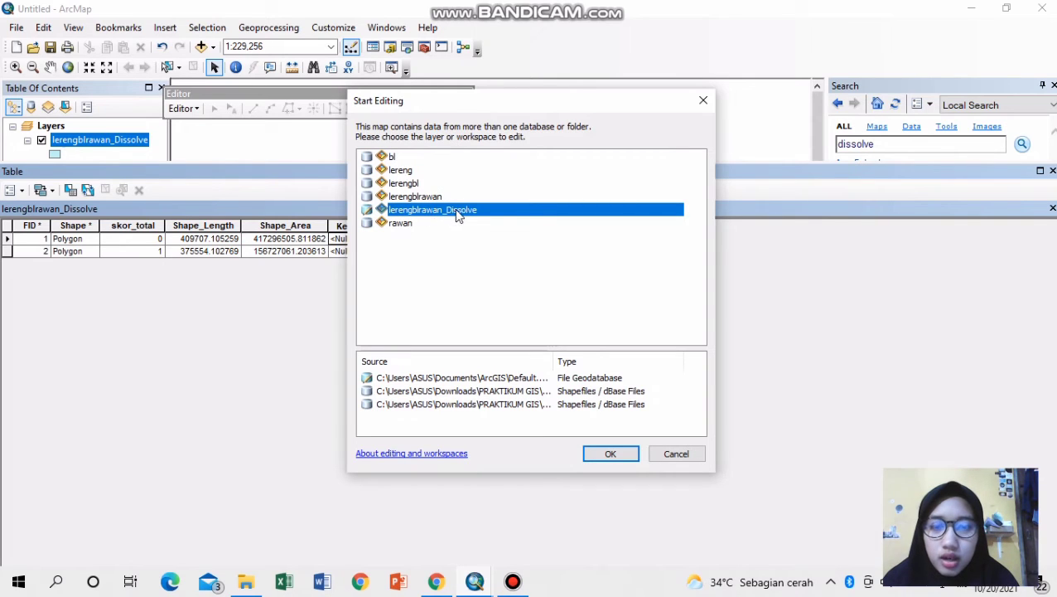
left_click(602, 458)
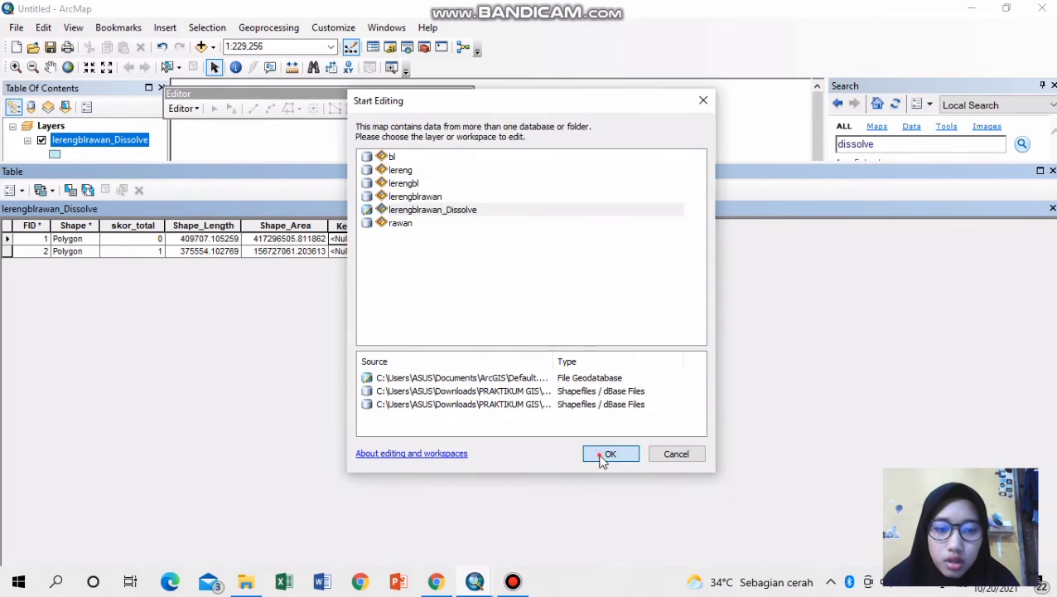
- Fill in Kesesuaian as tidak sesuai for the record with skor_total 0 and sesuai for the record with skor_total 1
left_click(362, 239)
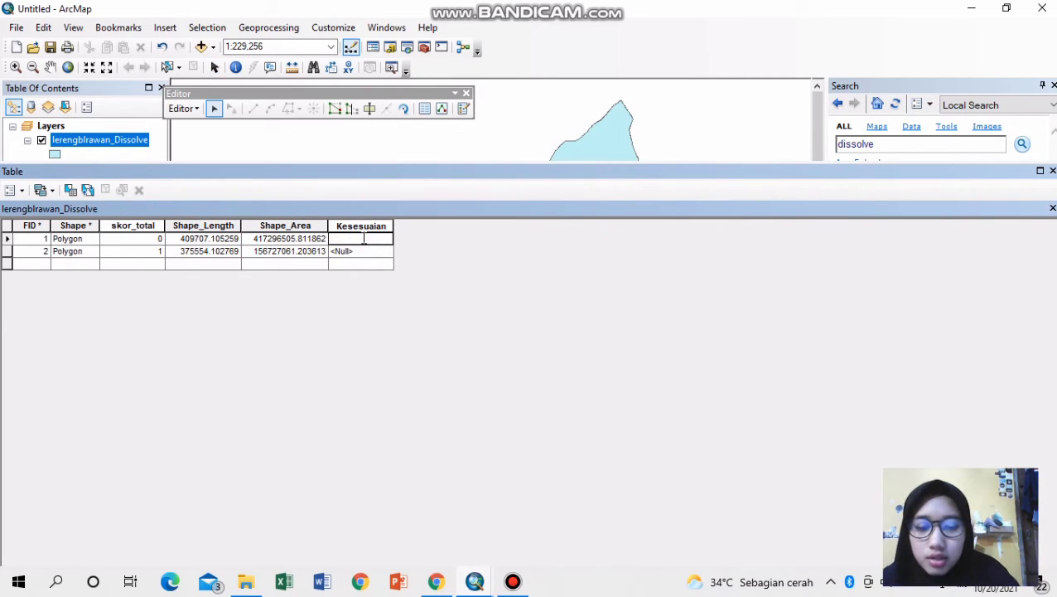
type("tidak sesuai")
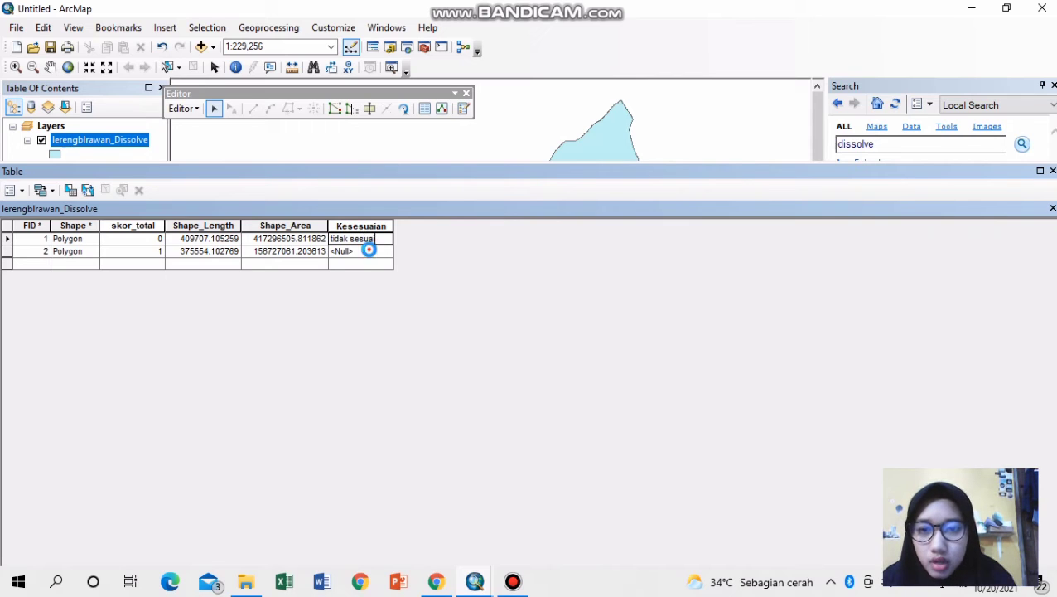
left_click(370, 252)
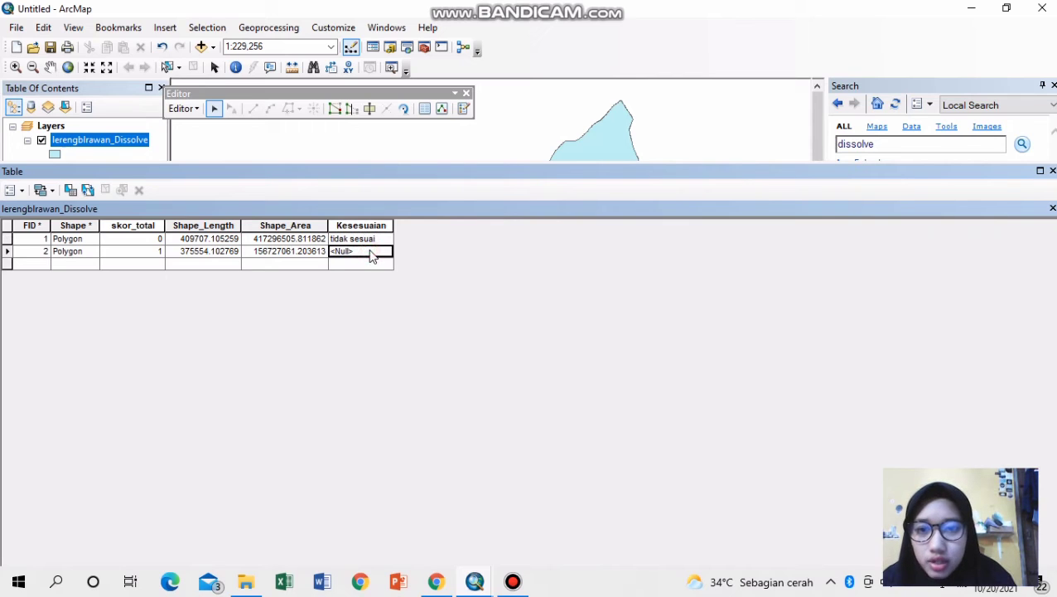
left_click(369, 252)
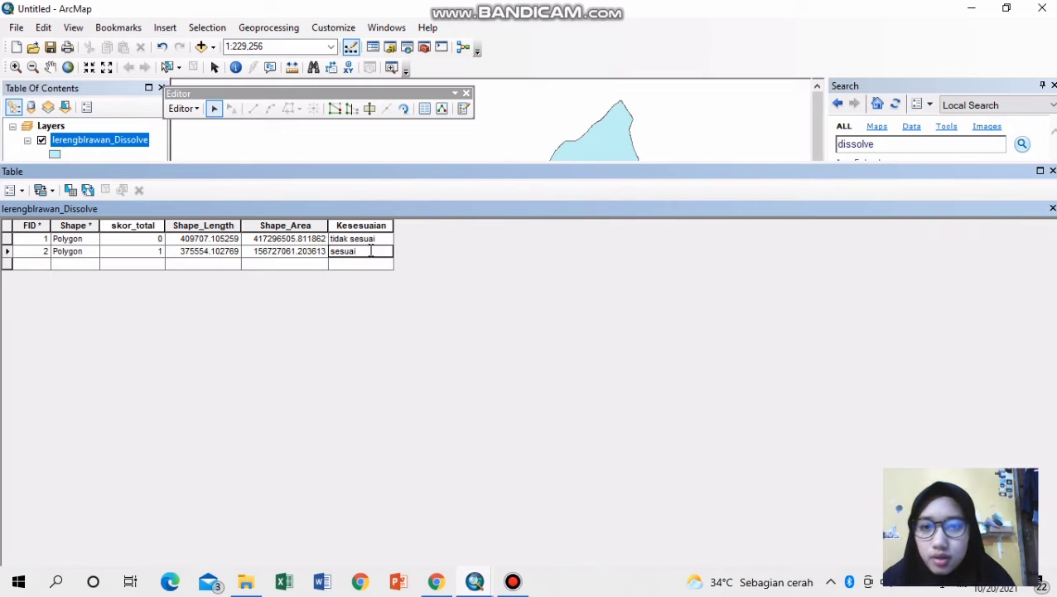
- Stop editing, save the Kesesuaian edits, and close the attribute table
left_click(196, 109)
left_click(202, 141)
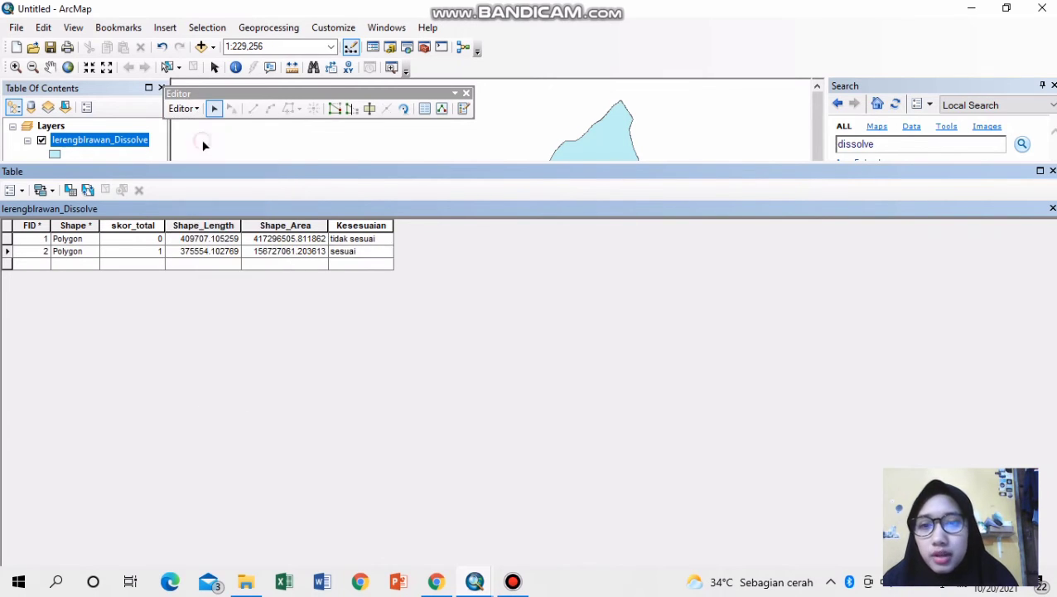
left_click(468, 340)
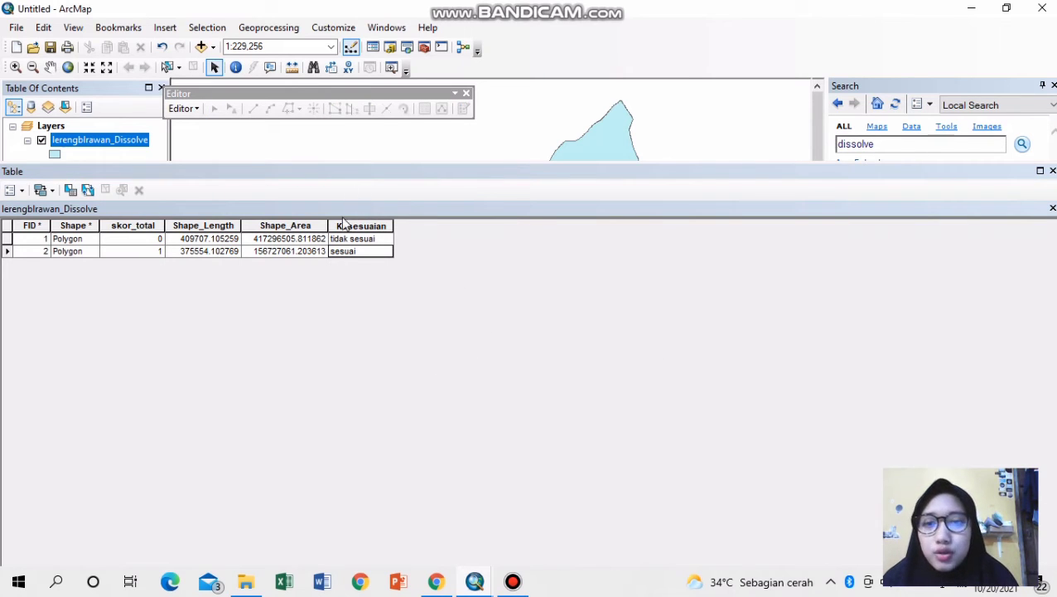
left_click(1052, 208)
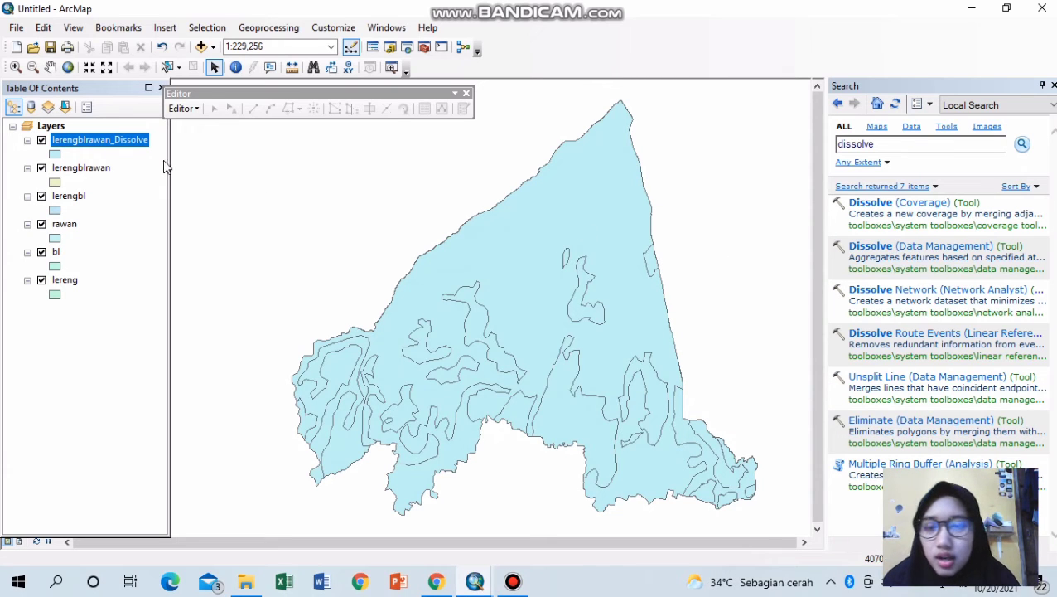
- Symbolize lerengblrawan_Dissolve by unique values of the Kesesuaian field, adding all values and leaving out <all other values>
right_click(107, 143)
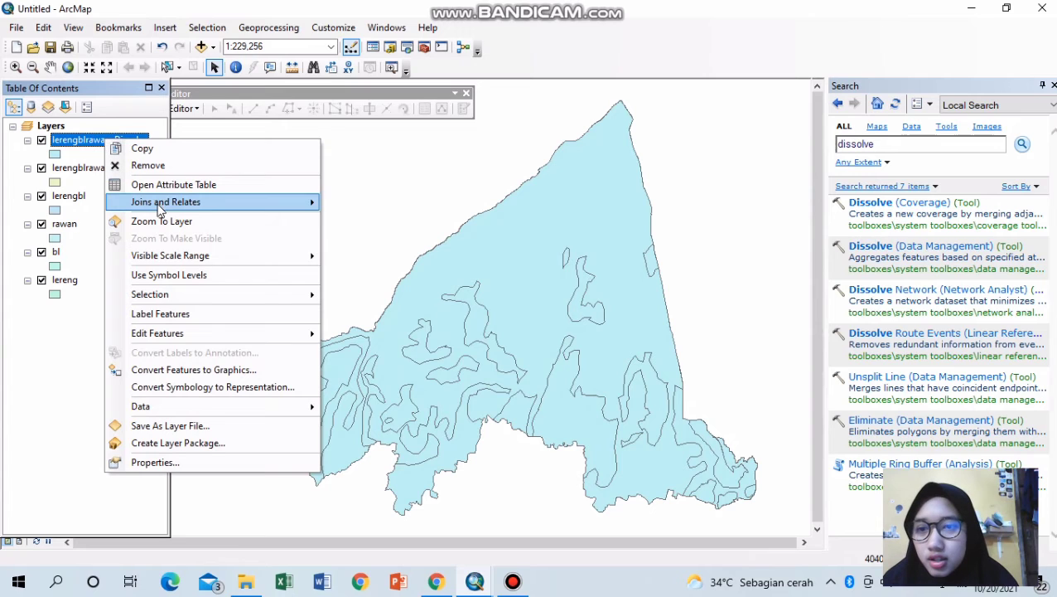
left_click(154, 461)
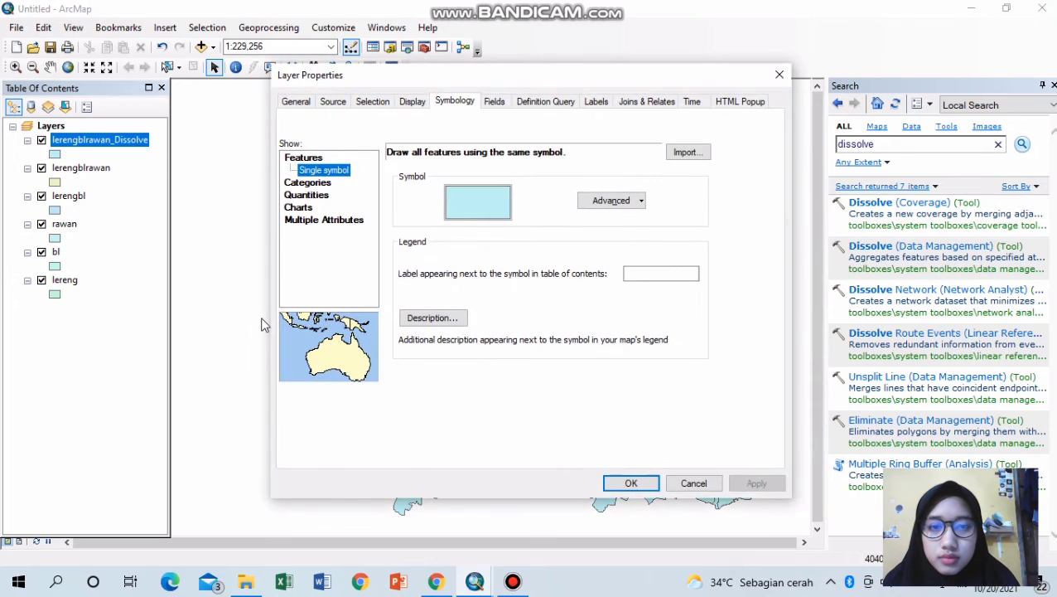
left_click(322, 183)
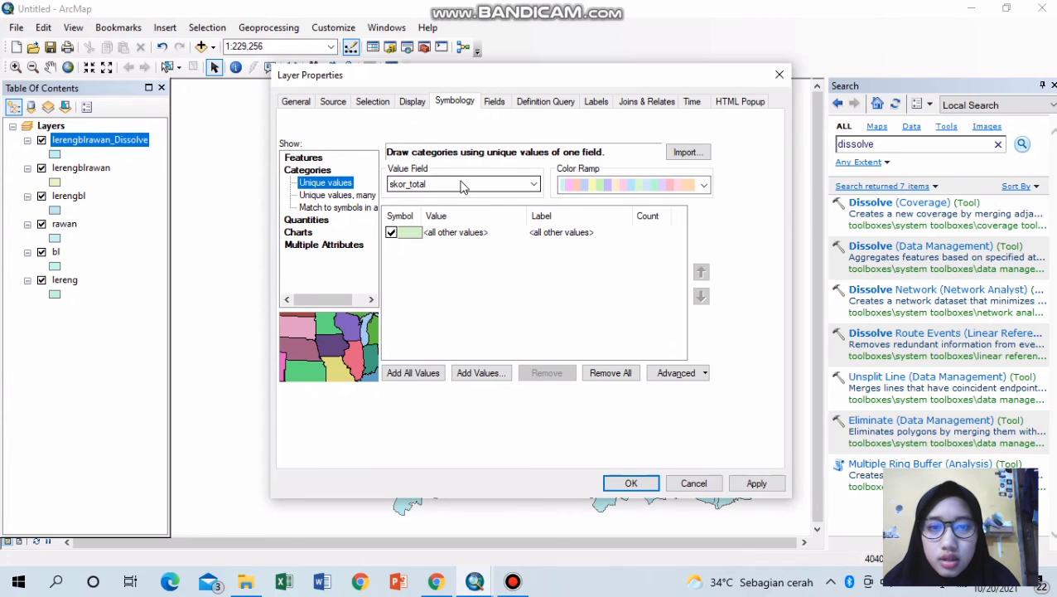
left_click(535, 184)
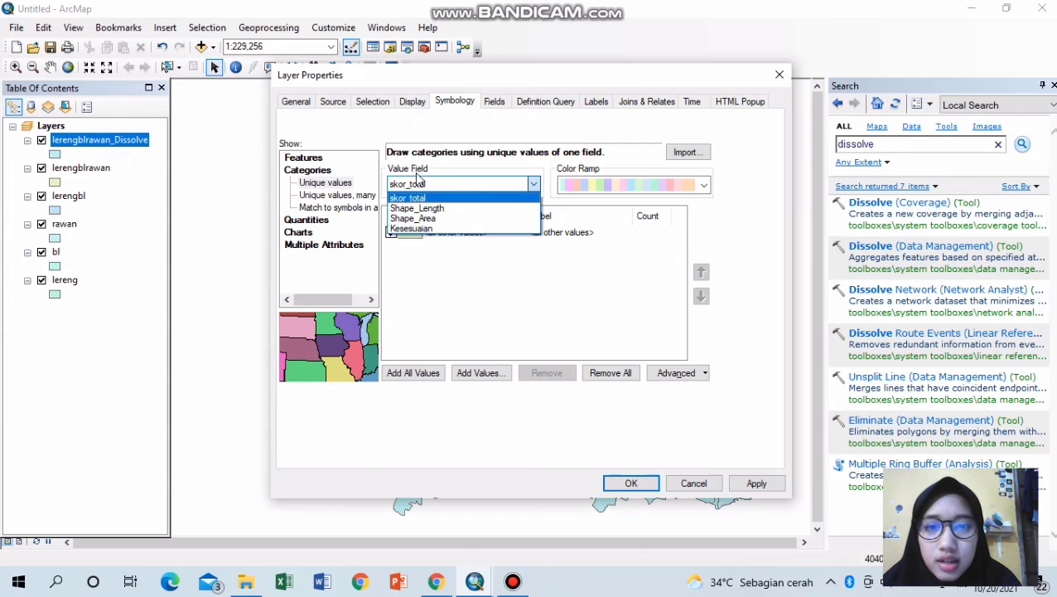
left_click(410, 229)
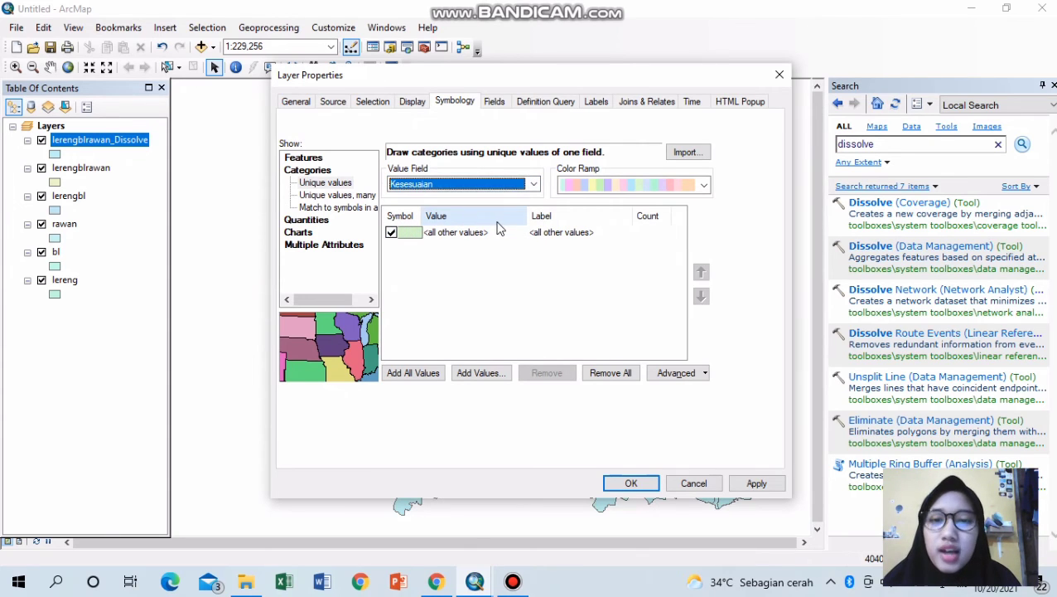
left_click(423, 375)
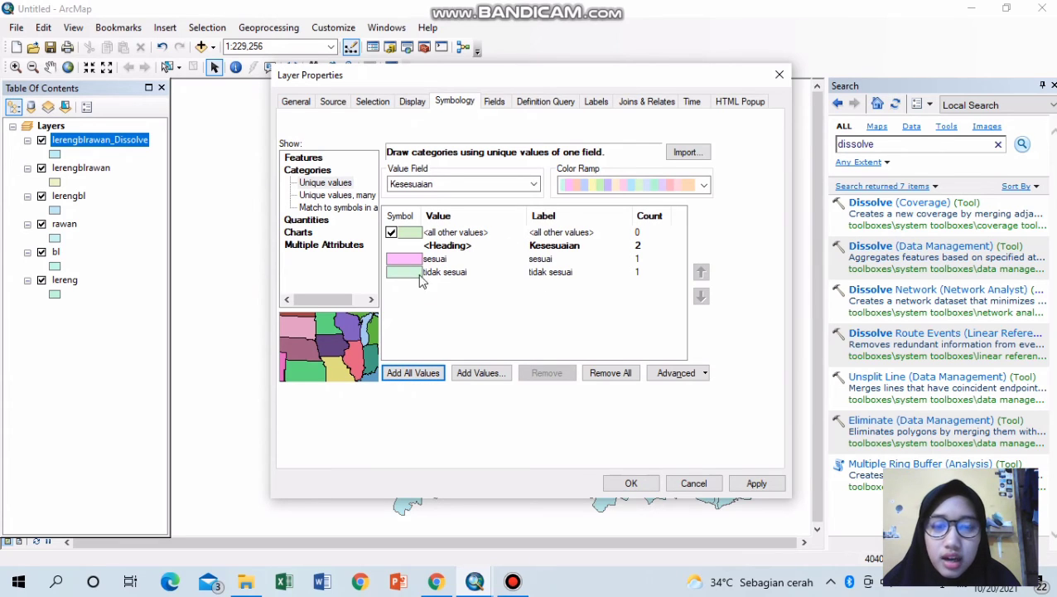
left_click(391, 233)
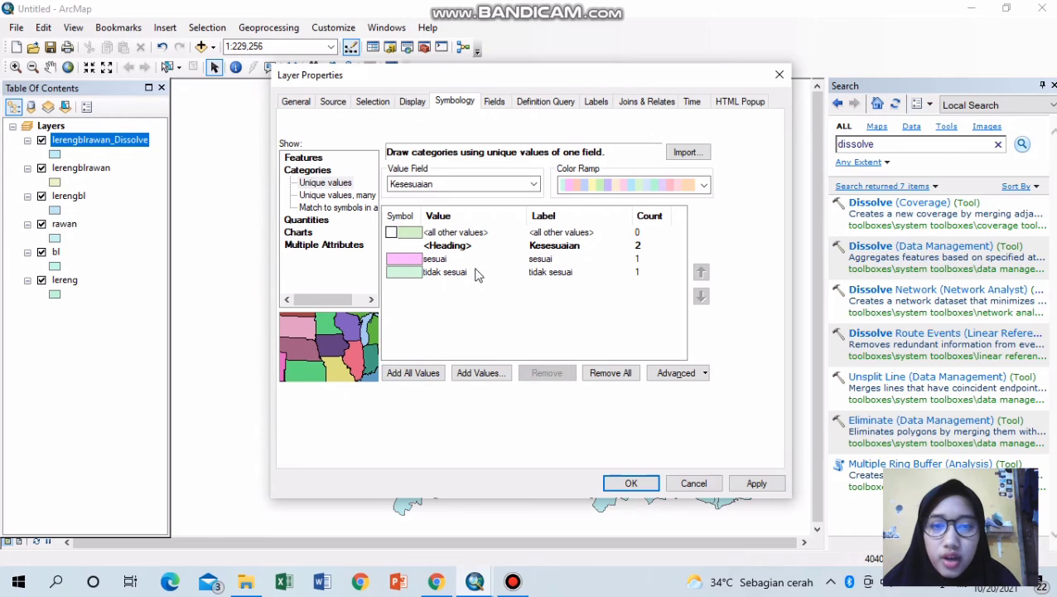
- Set the sesuai symbol to the dark ESRI Green and tidak sesuai to Lt Orange, and apply the symbology to the layer
left_click(404, 262)
double_click(404, 260)
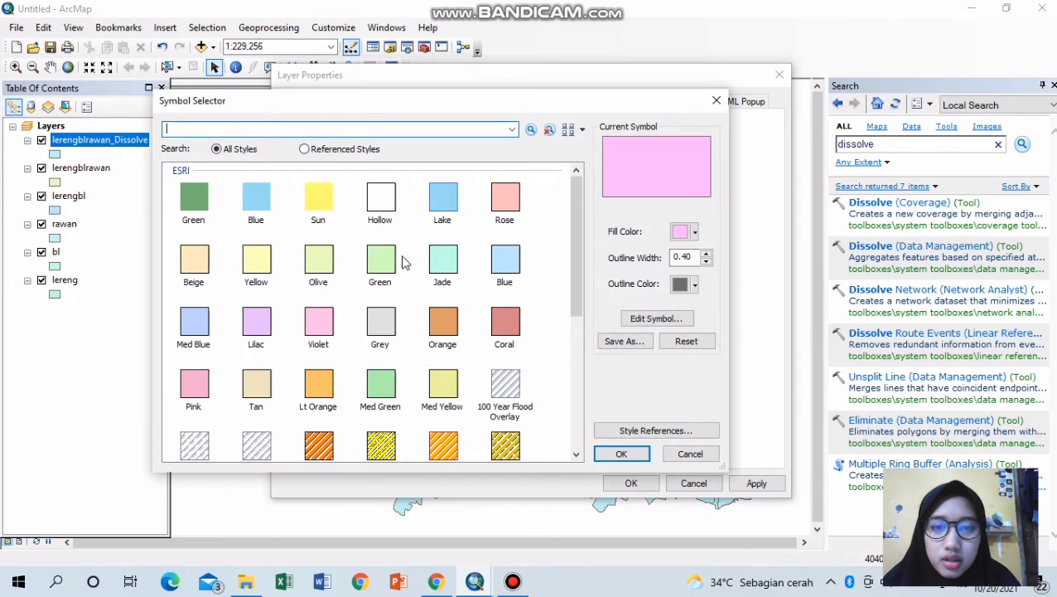
left_click(194, 199)
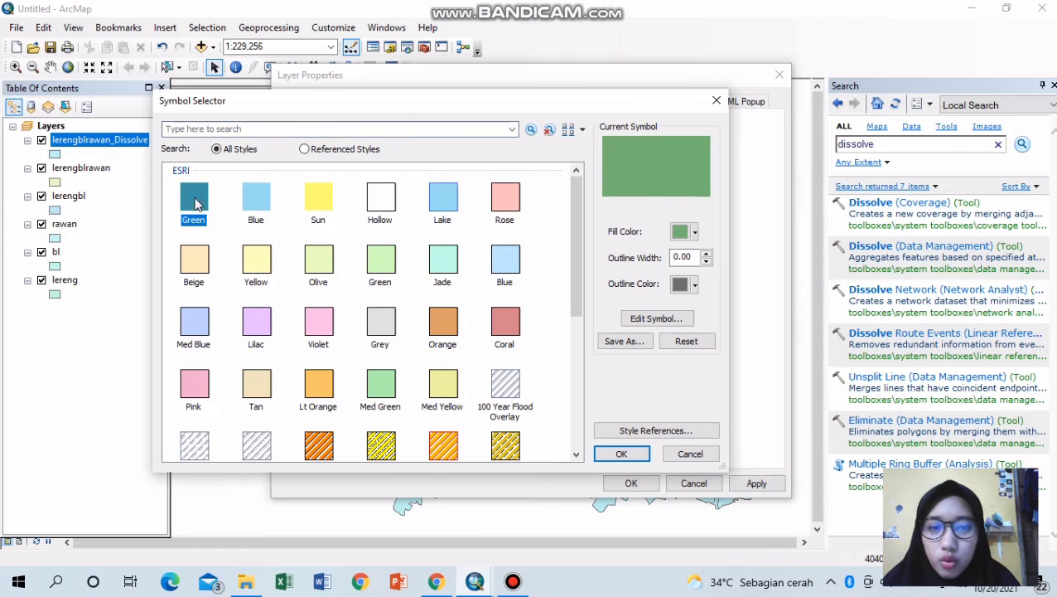
left_click(621, 454)
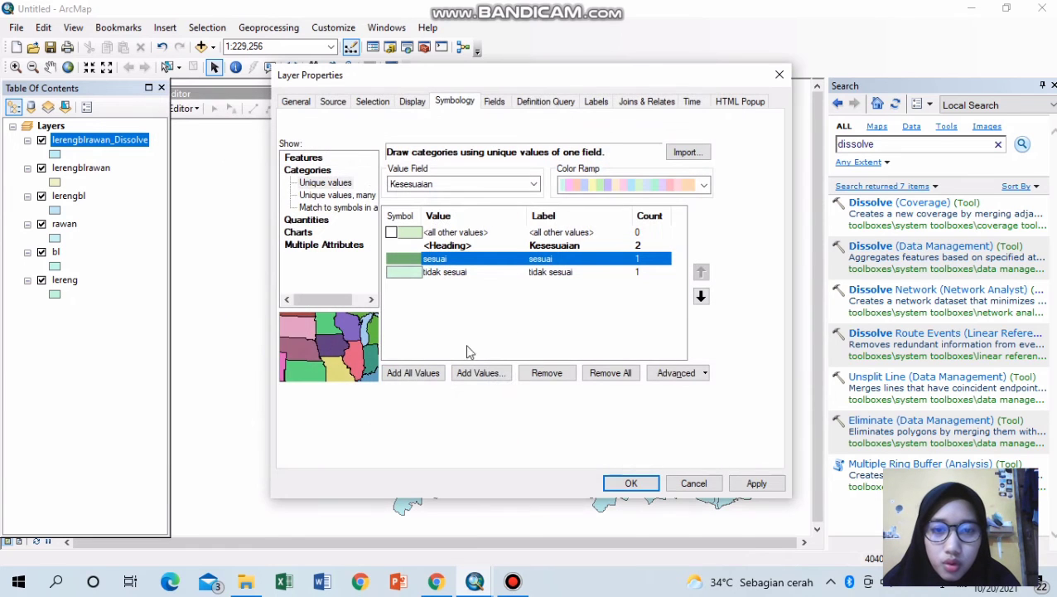
double_click(415, 274)
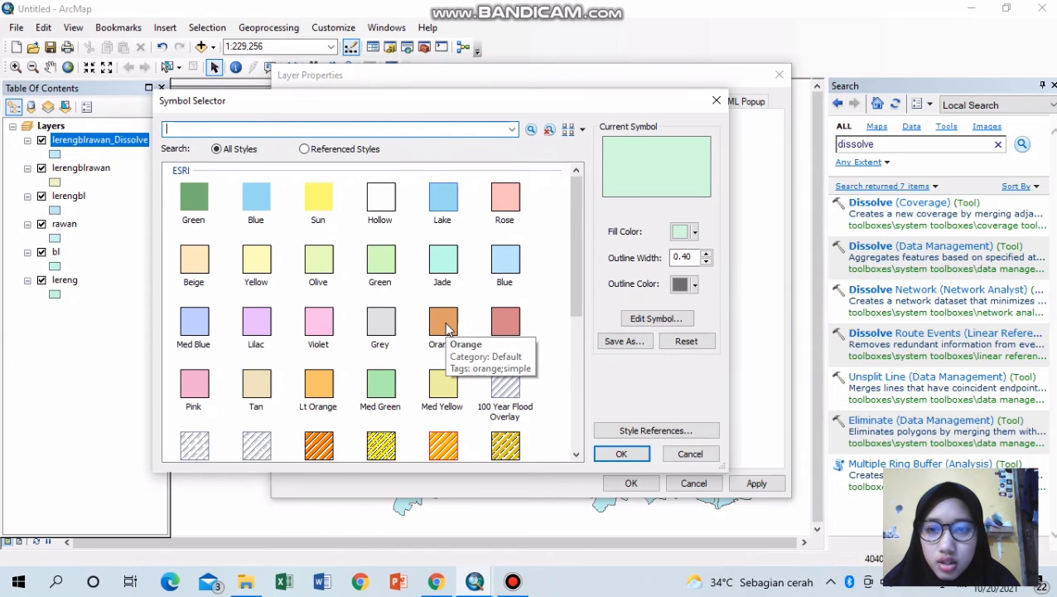
double_click(311, 387)
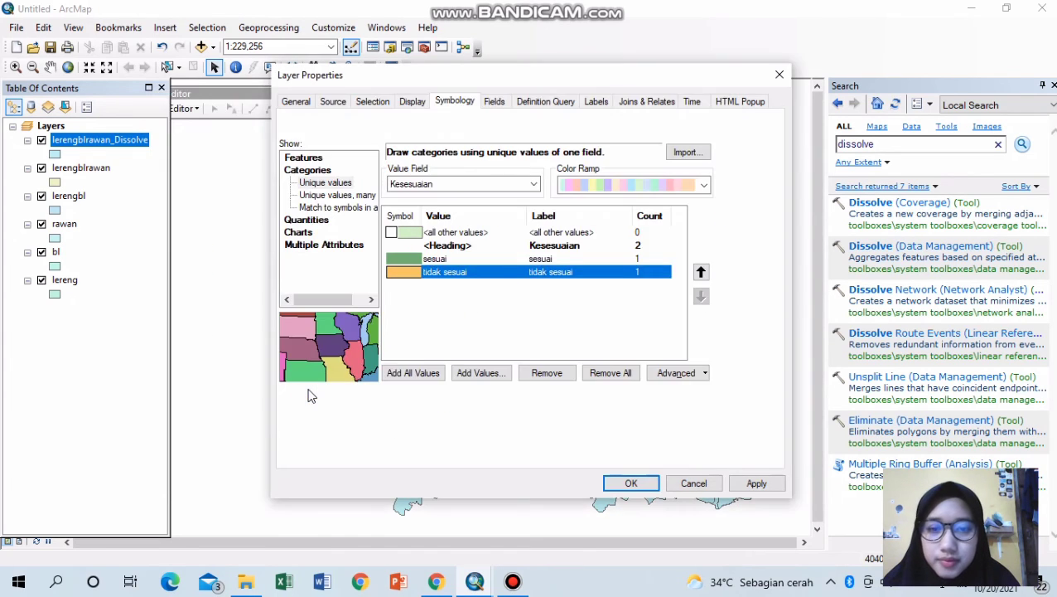
left_click(756, 482)
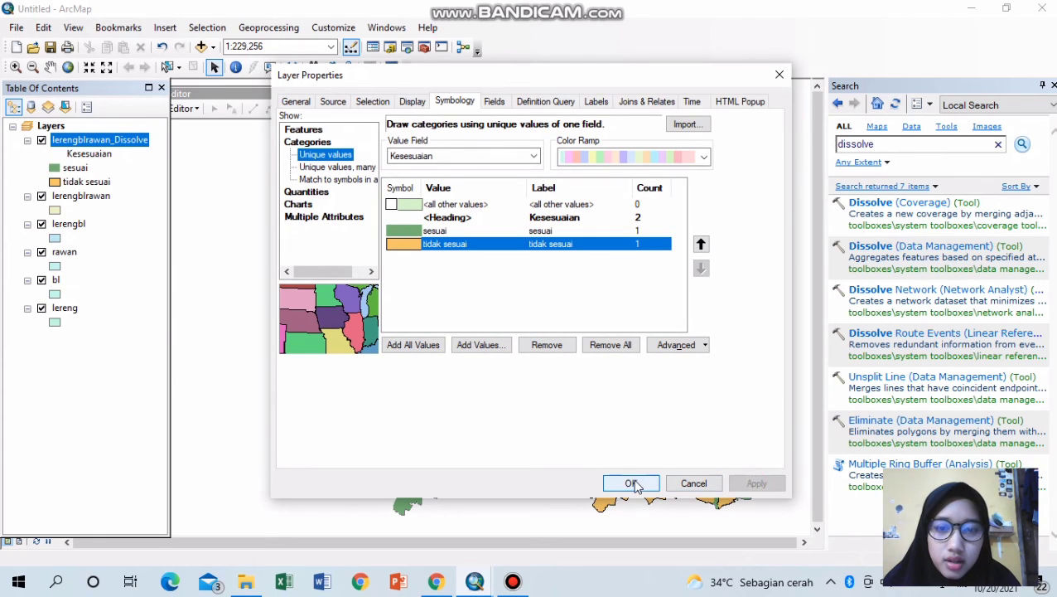
left_click(631, 483)
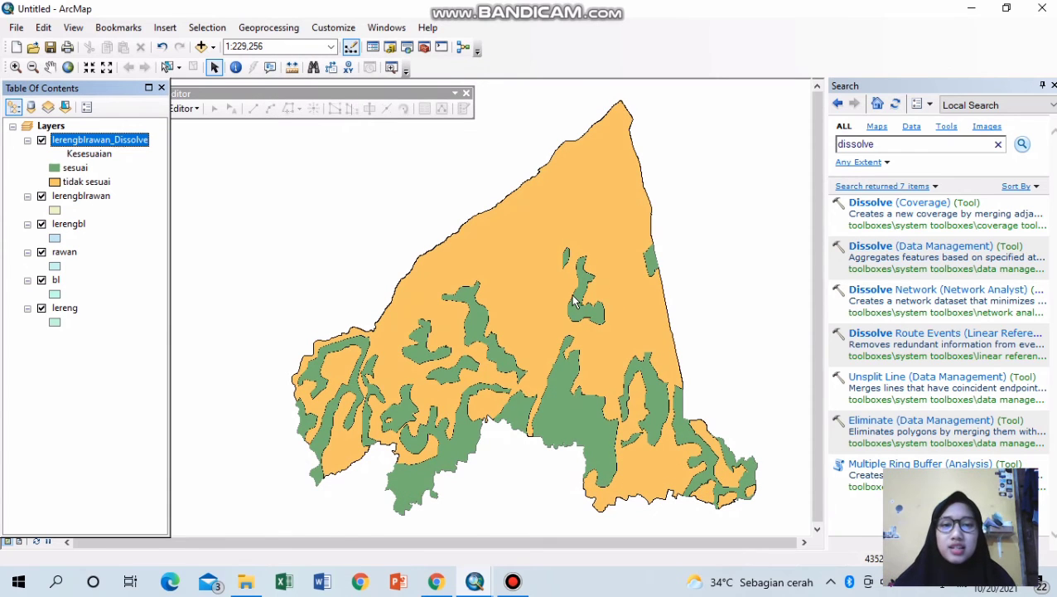
- Examine how the sesuai and tidak sesuai areas are distributed across the map
left_click(49, 67)
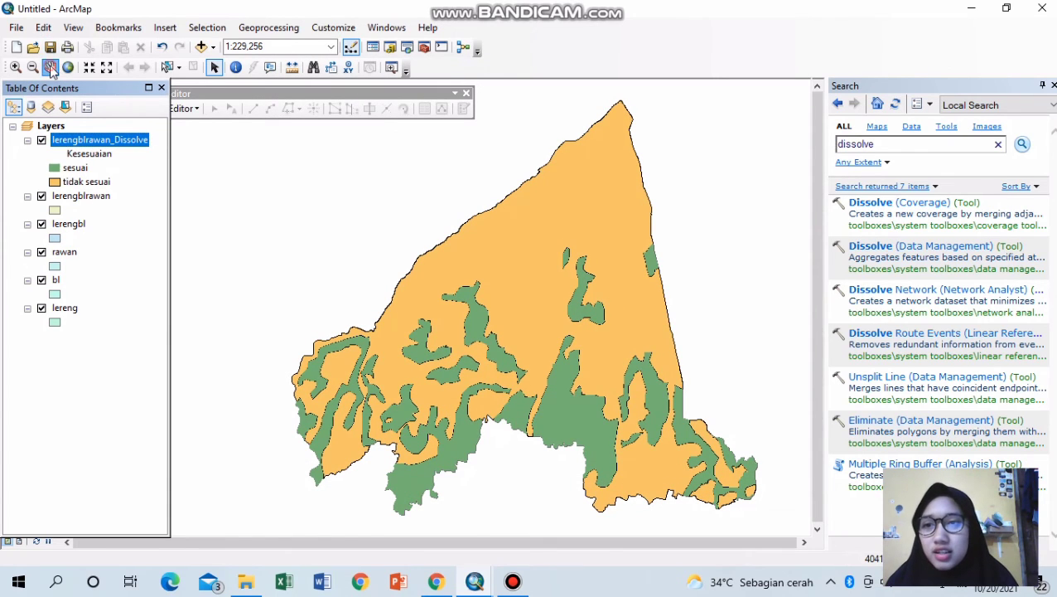
left_click_drag(503, 292, 477, 241)
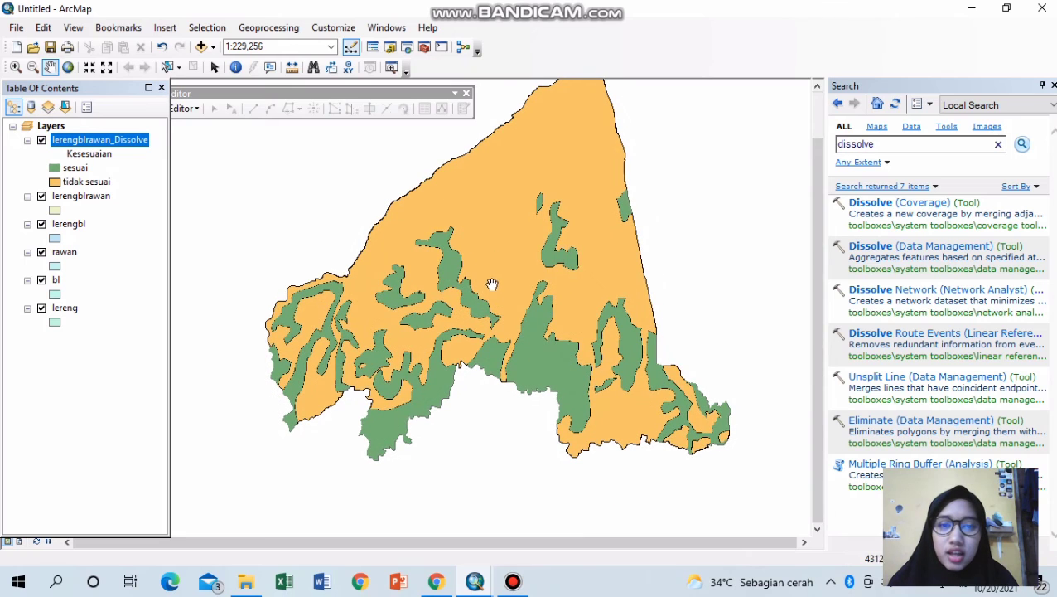
left_click_drag(493, 283, 492, 336)
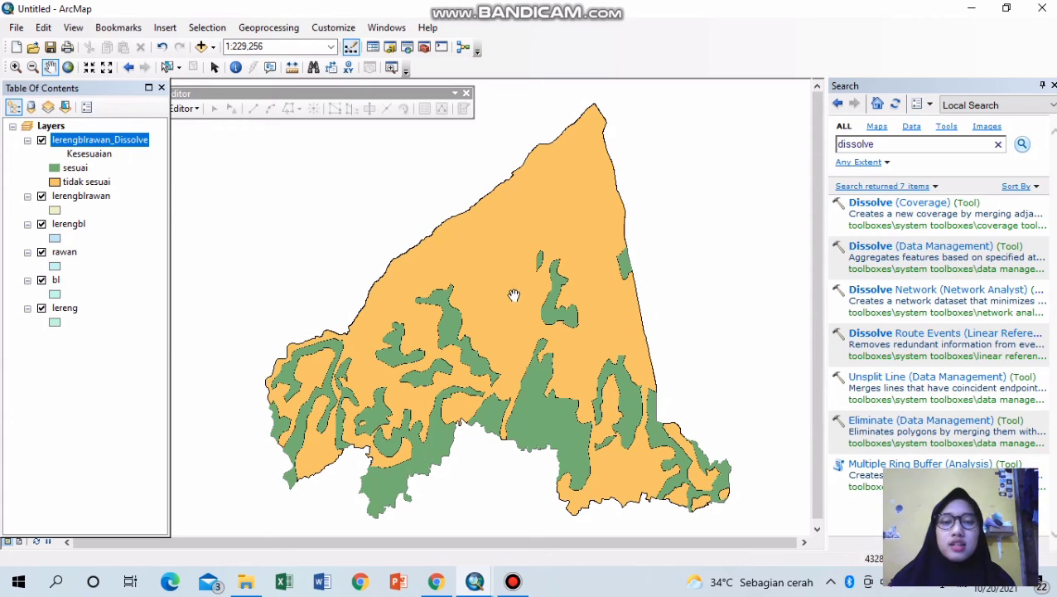
scroll(514, 295, "up", 3)
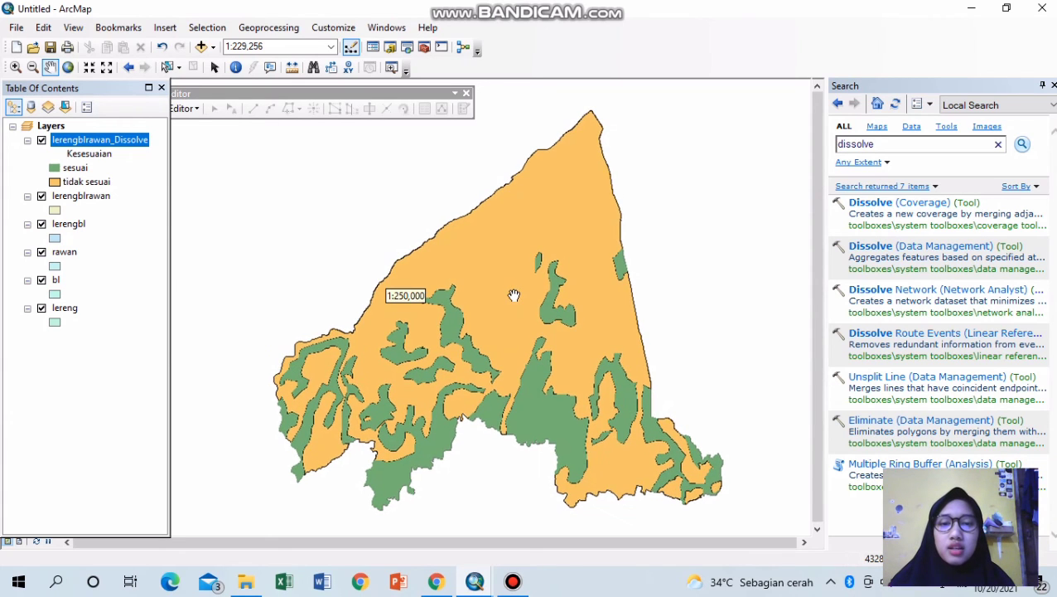
scroll(513, 295, "up", 2)
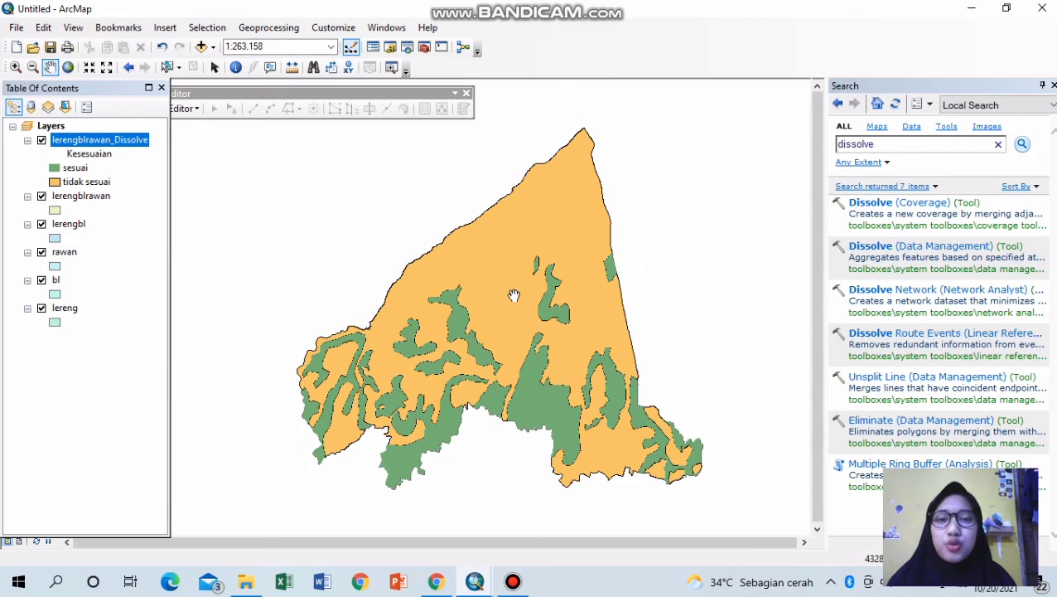
scroll(514, 295, "down", 1)
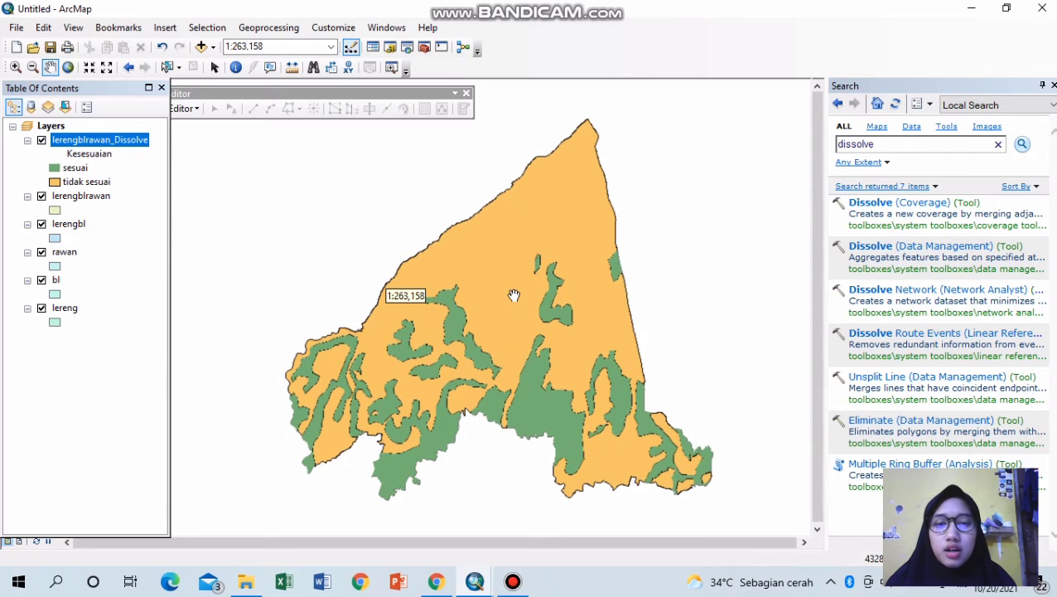
scroll(513, 295, "down", 1)
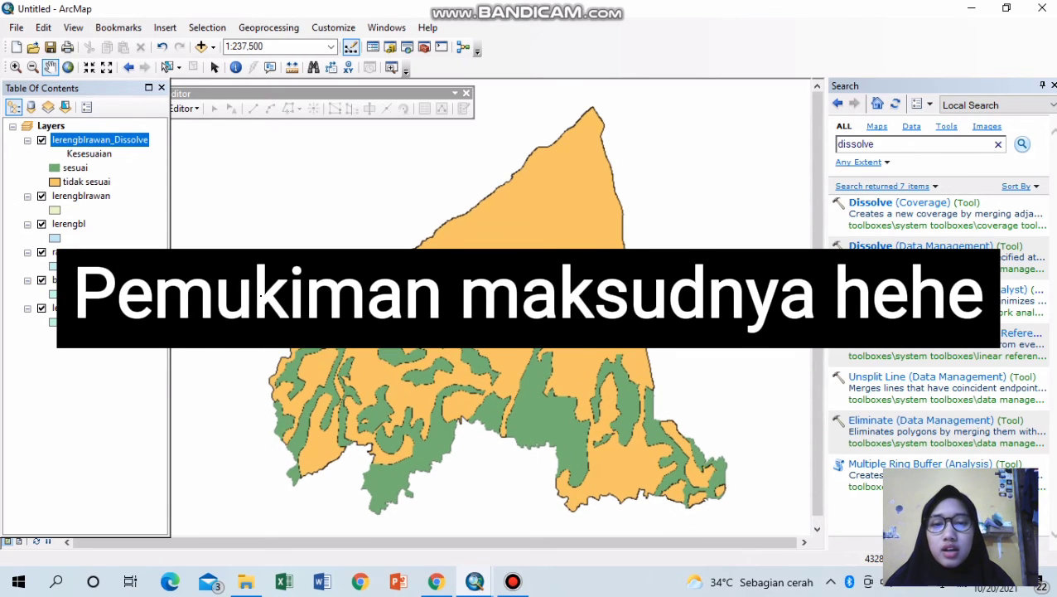
scroll(514, 295, "down", 4)
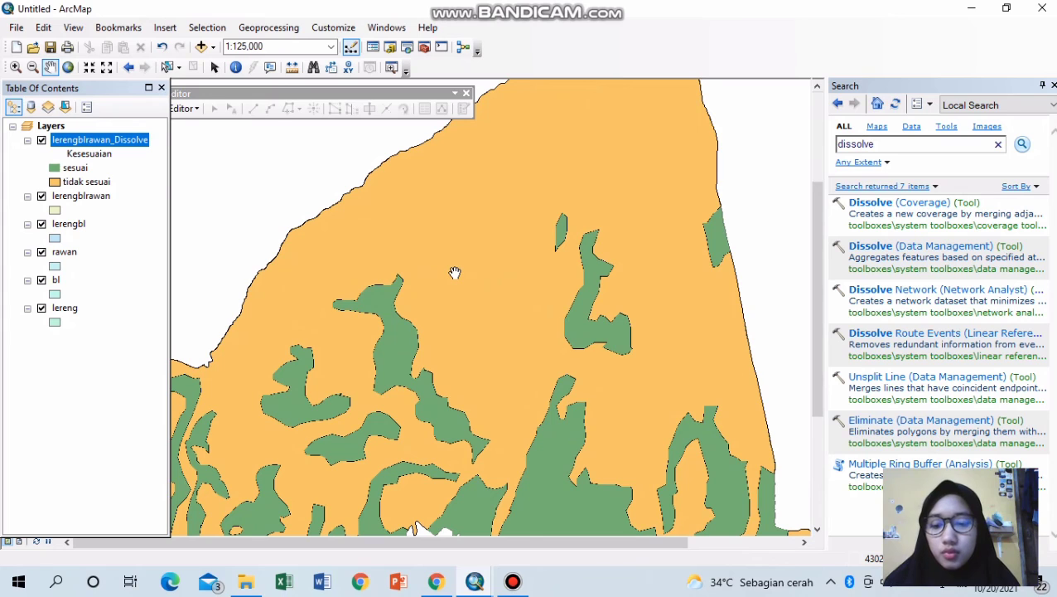
- Save the map as an ArcMap document named Dissolve kesesuaian lahan in the 3 - Overlay folder
key("ctrl+s")
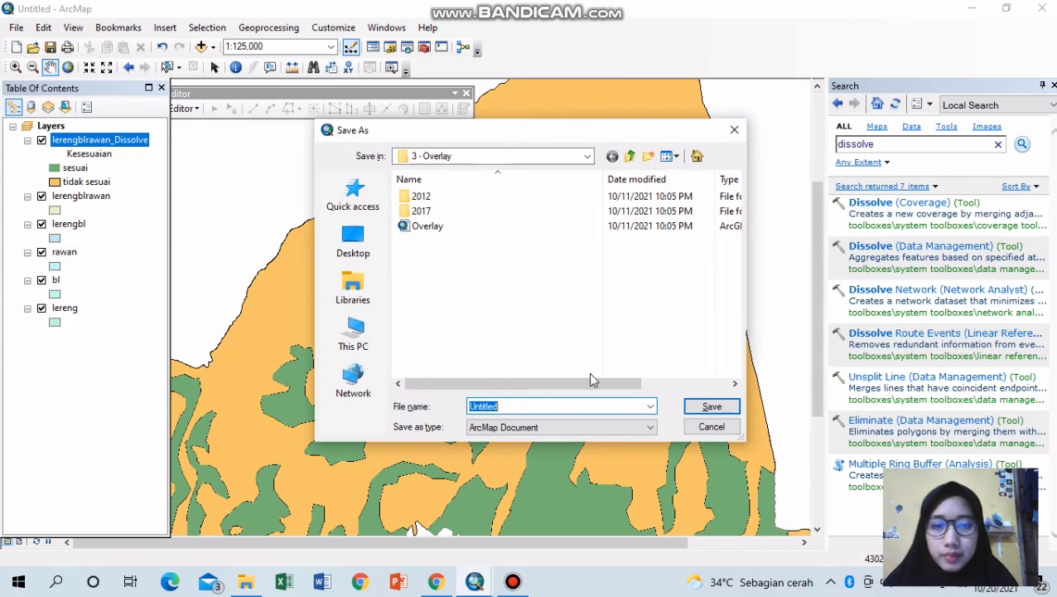
key("BackSpace")
type("Dis")
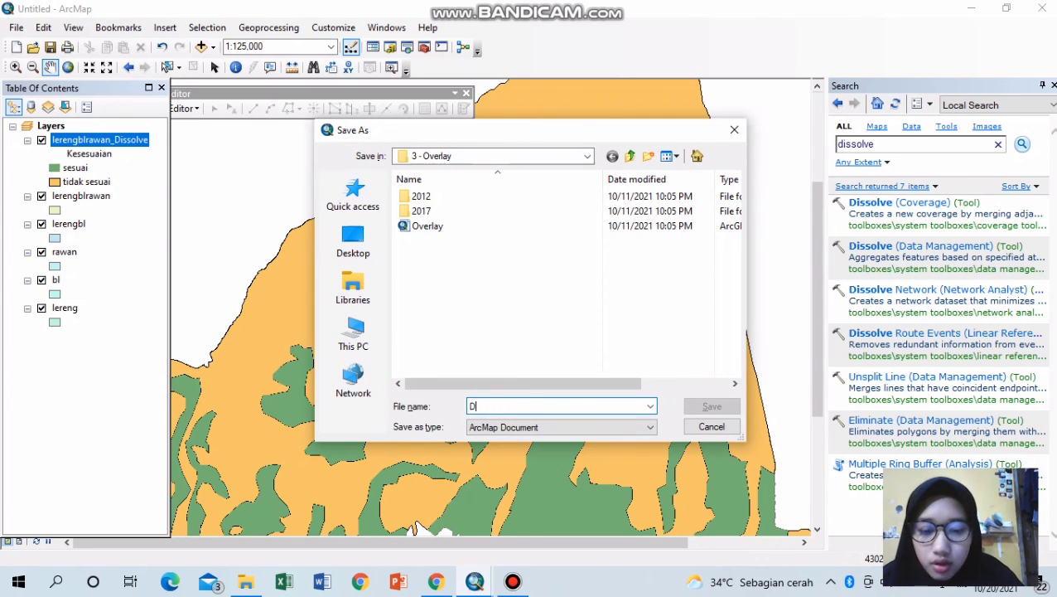
type("solve ")
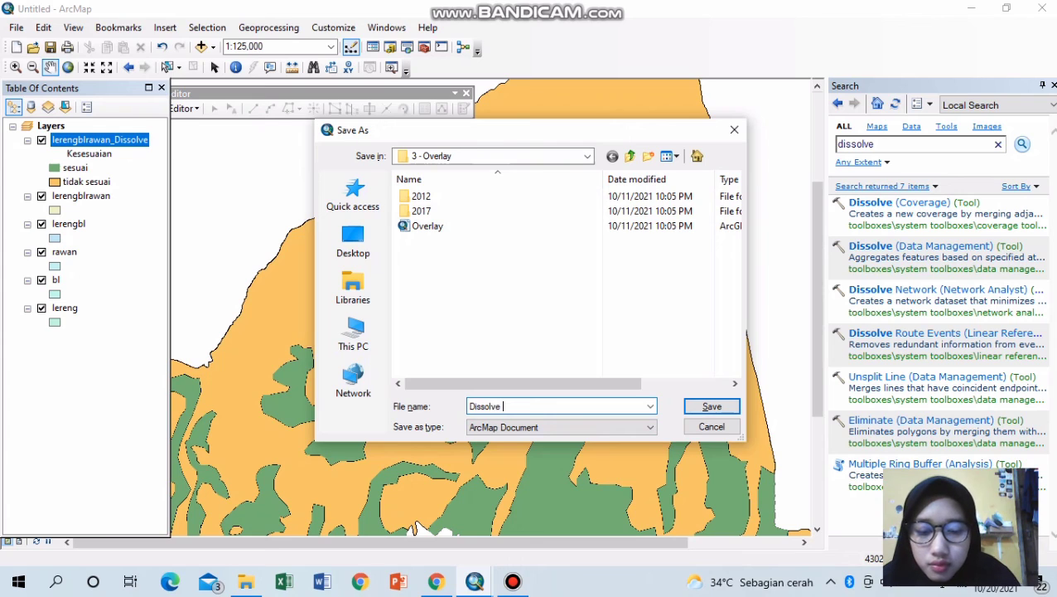
type("kesesu")
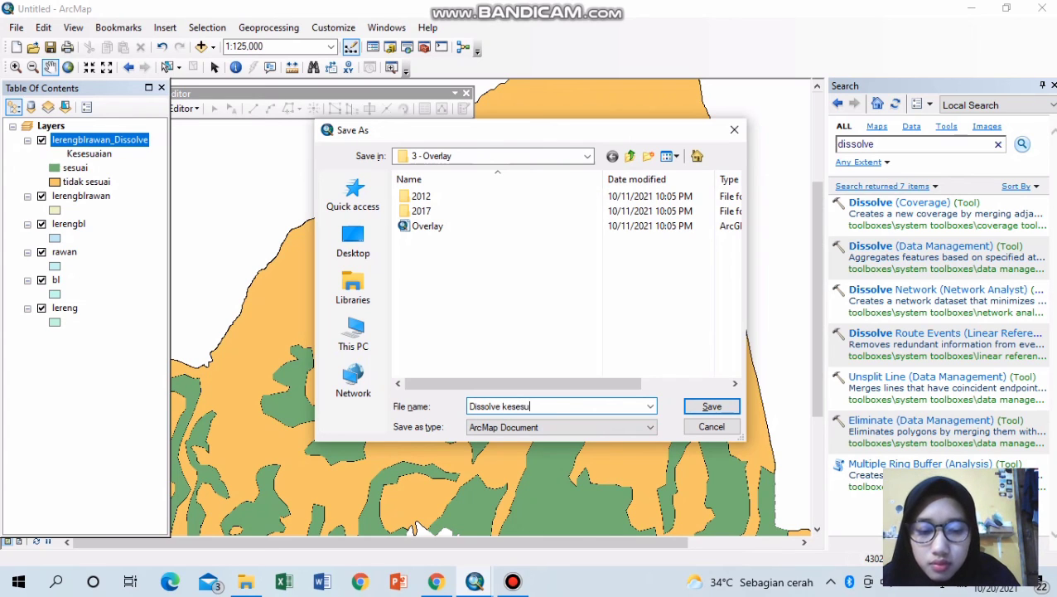
type("aian ")
type("lahan")
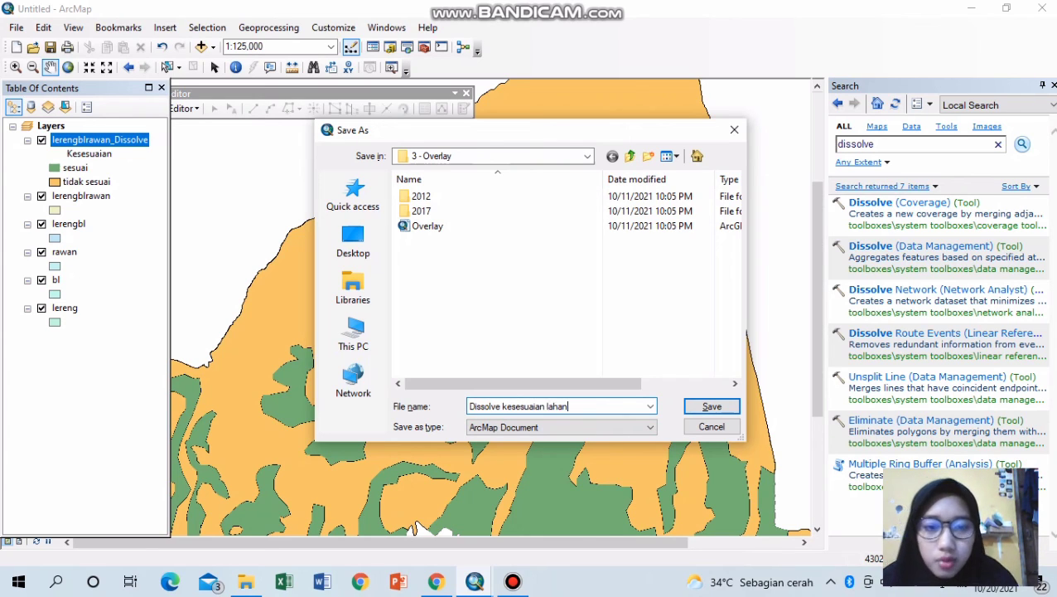
left_click(712, 409)
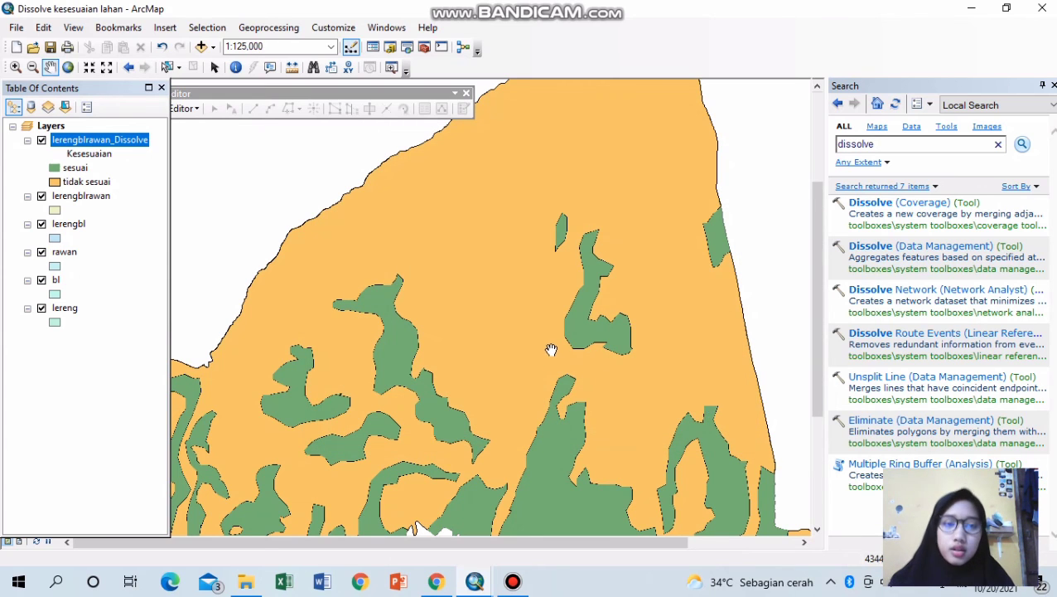
- Return the map to its full extent and close the Search window
scroll(550, 349, "down", 1)
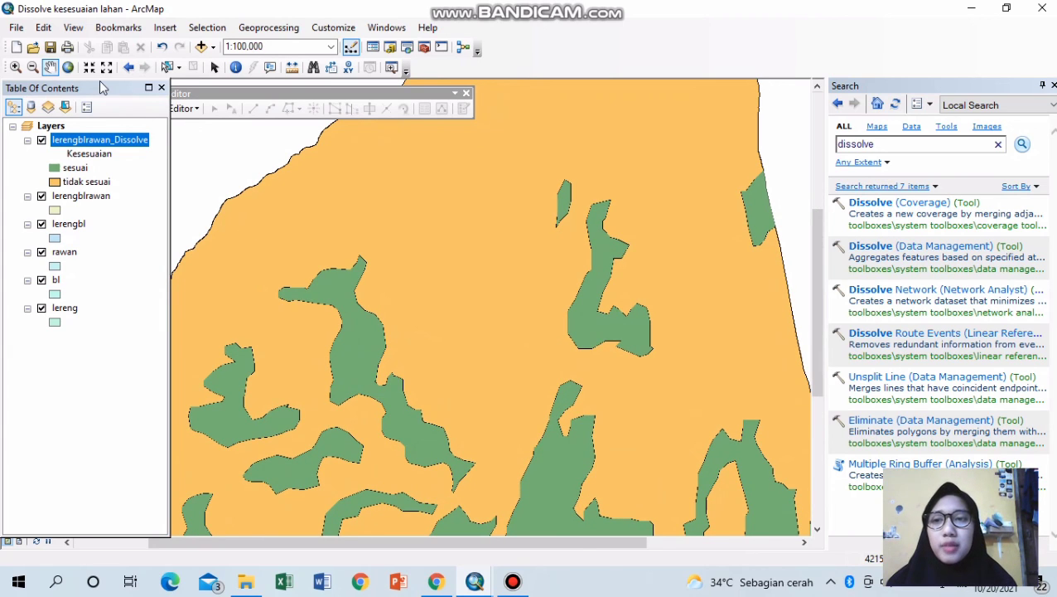
left_click(68, 68)
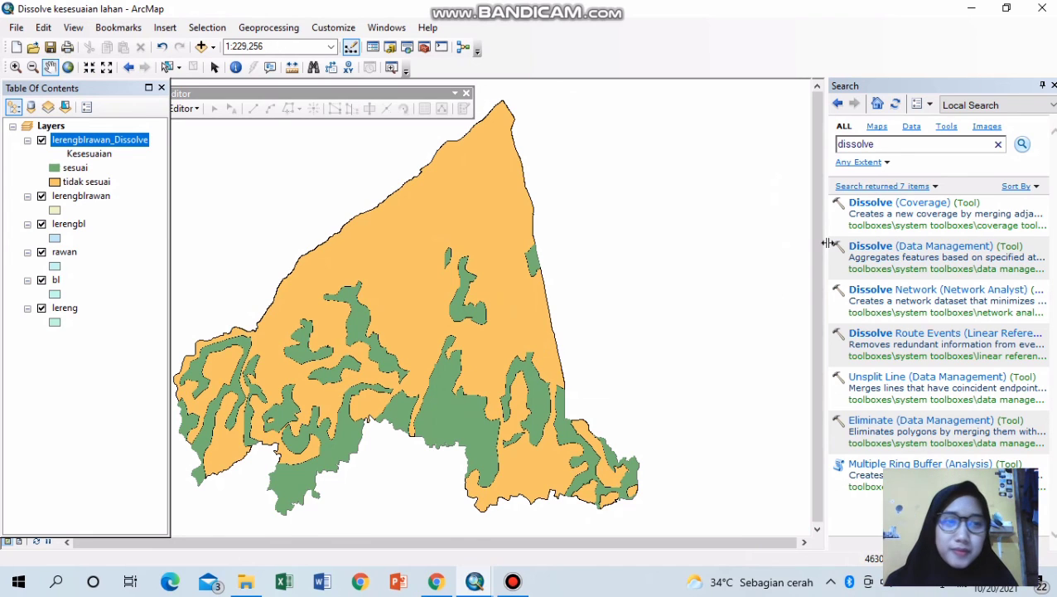
left_click(1053, 86)
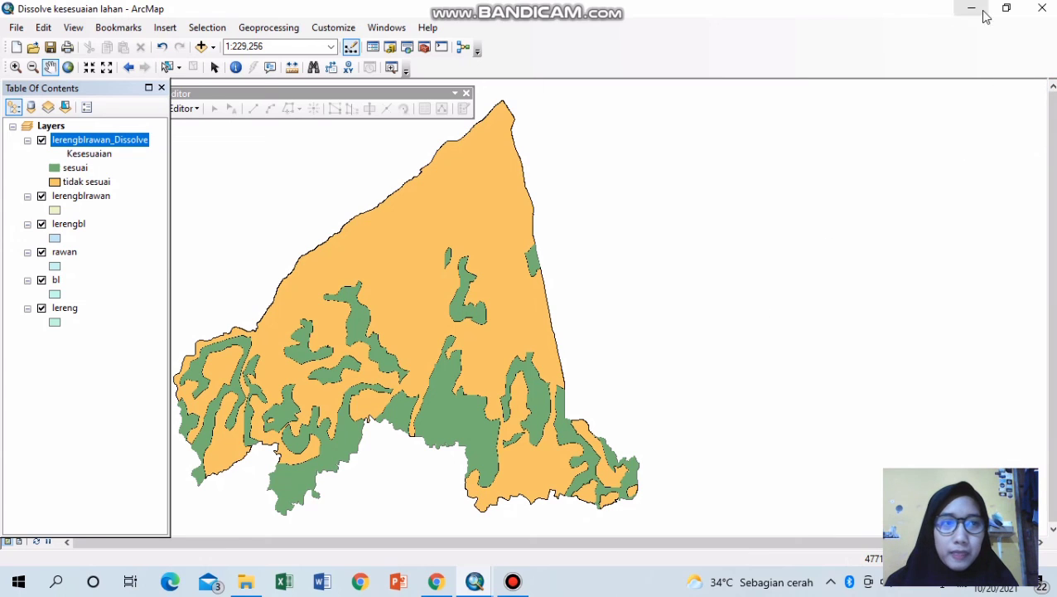
- Exit ArcMap, saving the changes to Dissolve kesesuaian lahan and closing the leftover Table Of Contents window
left_click(1045, 7)
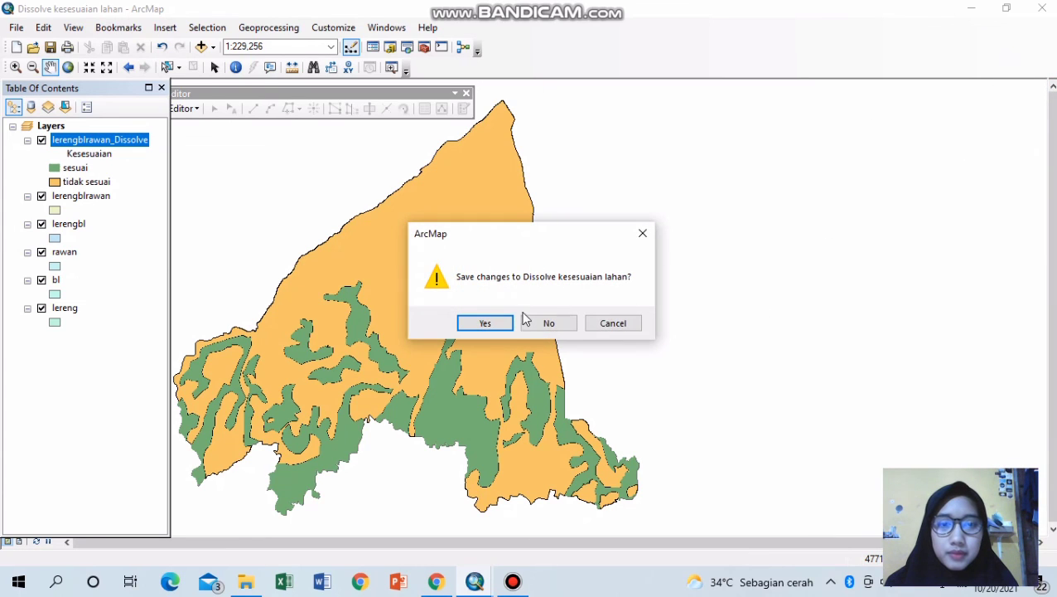
left_click(484, 323)
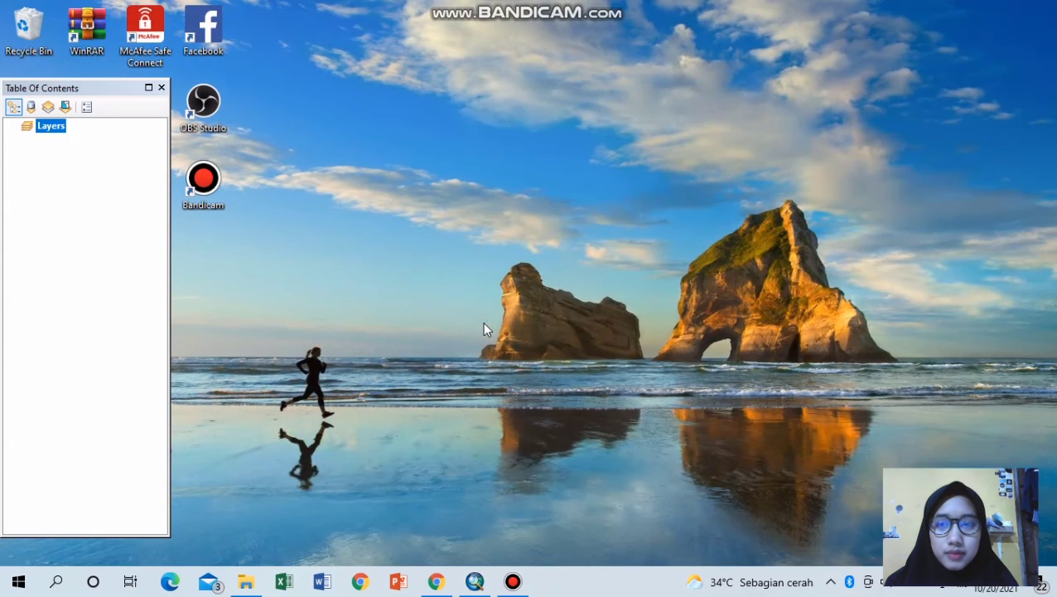
left_click(162, 87)
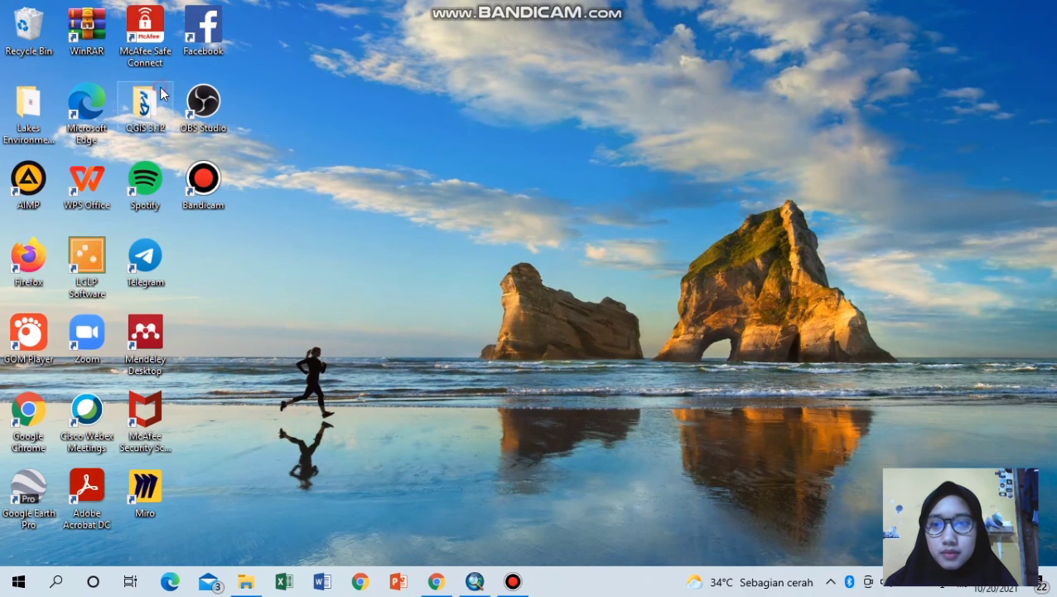
left_click(514, 581)
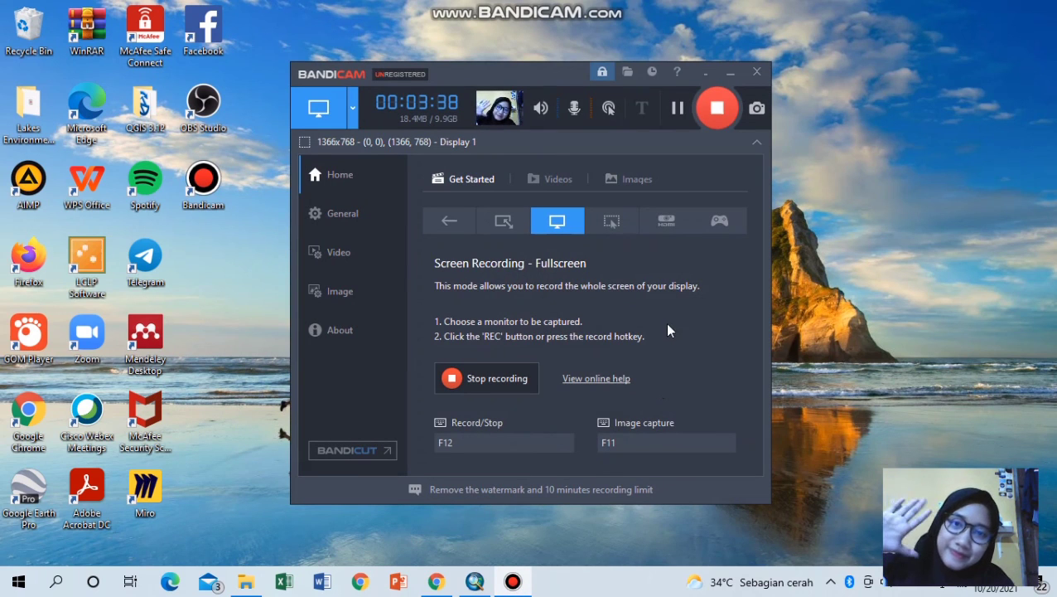